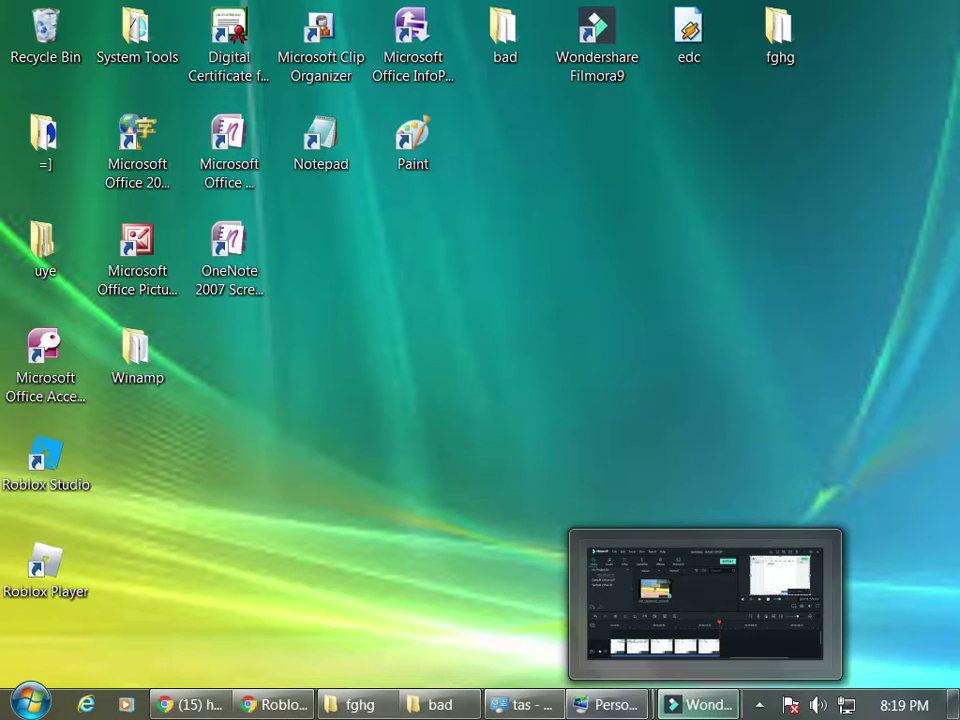
- Close the Control Panel search window for "tas" and the Personalization window
mouse_move(566, 712)
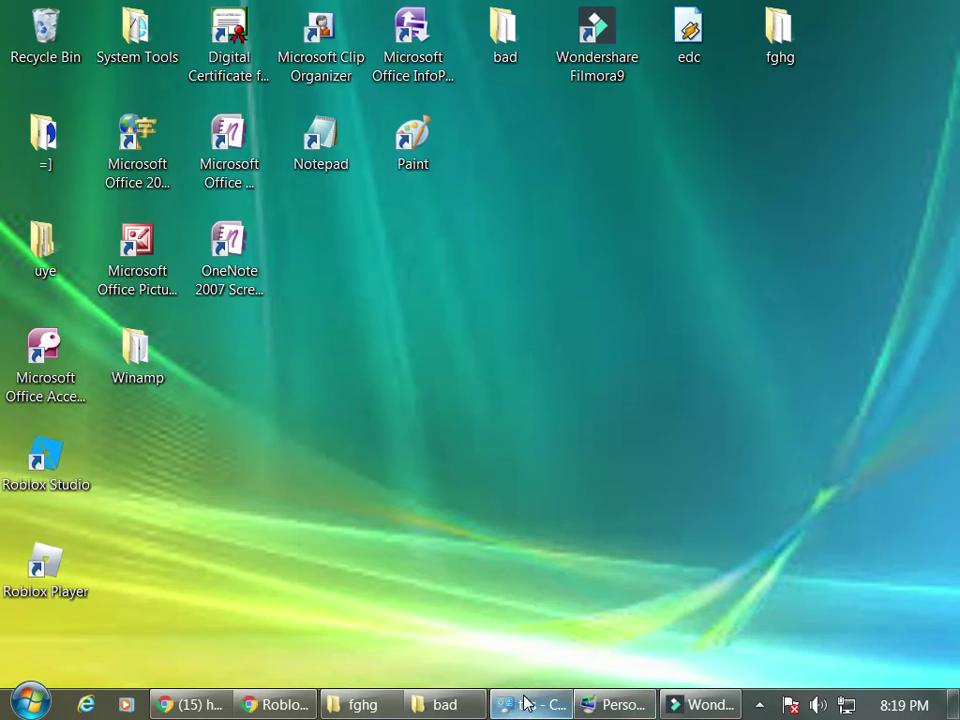
mouse_move(527, 705)
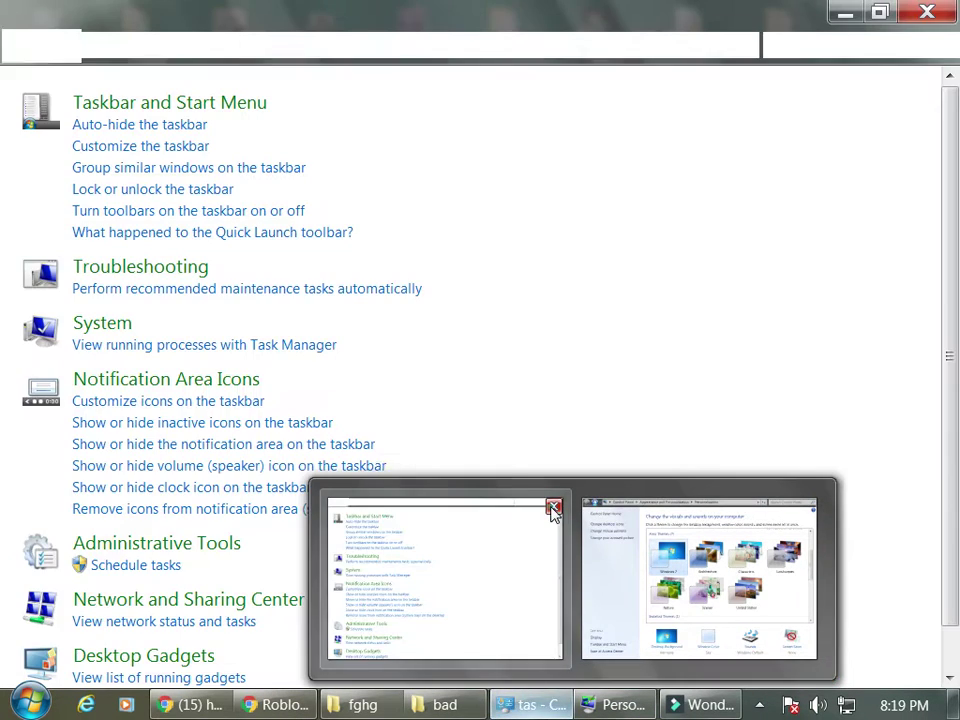
left_click(553, 508)
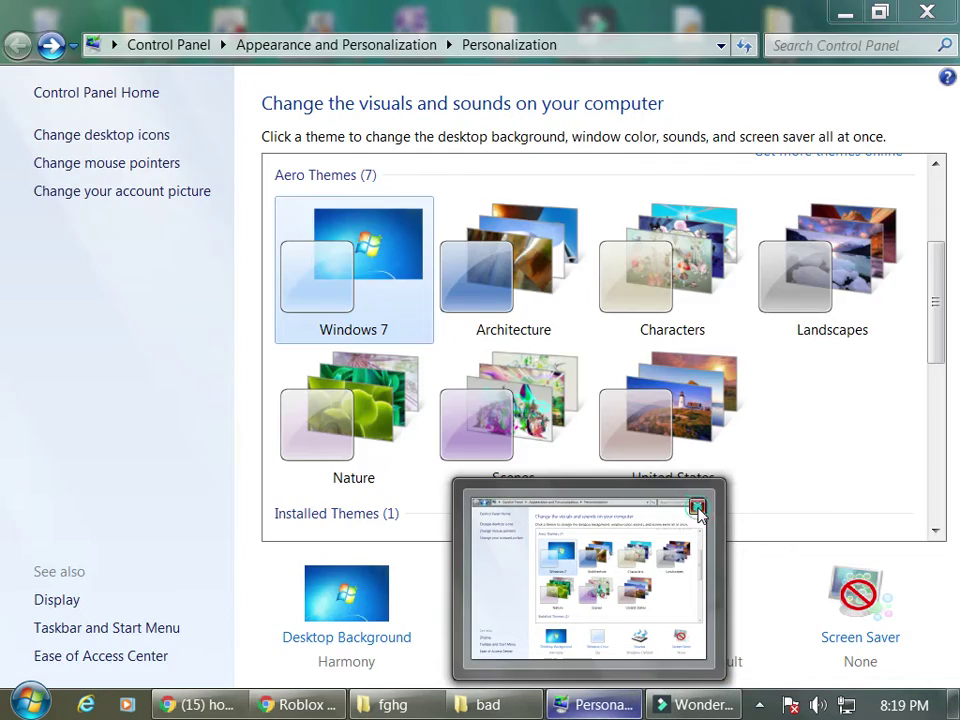
left_click(699, 508)
- Close the open fghg and bad folder windows
mouse_move(514, 708)
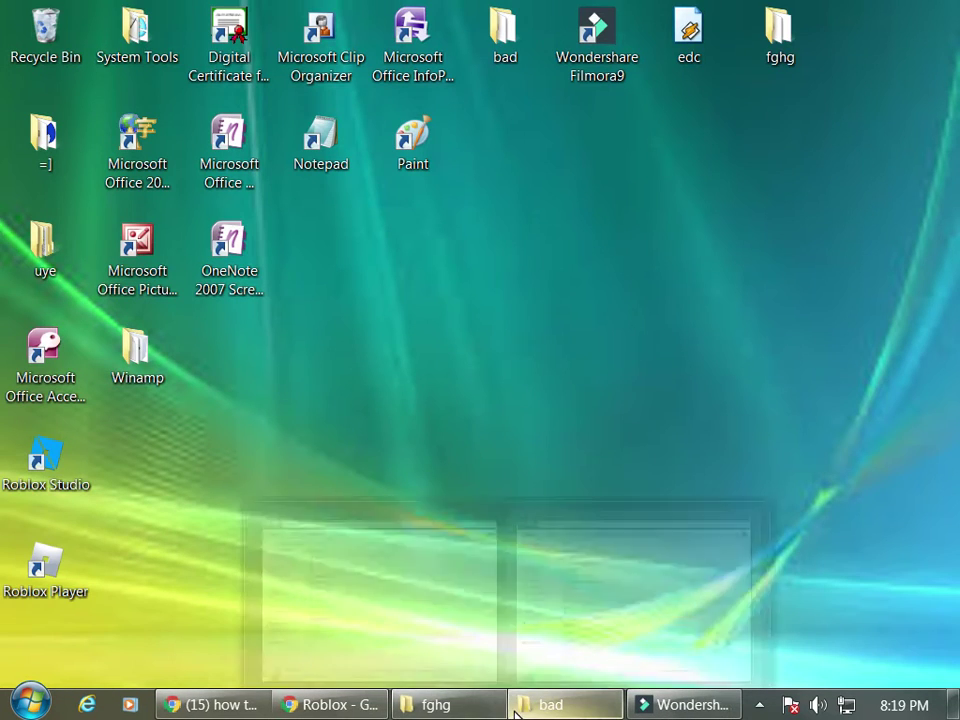
mouse_move(470, 620)
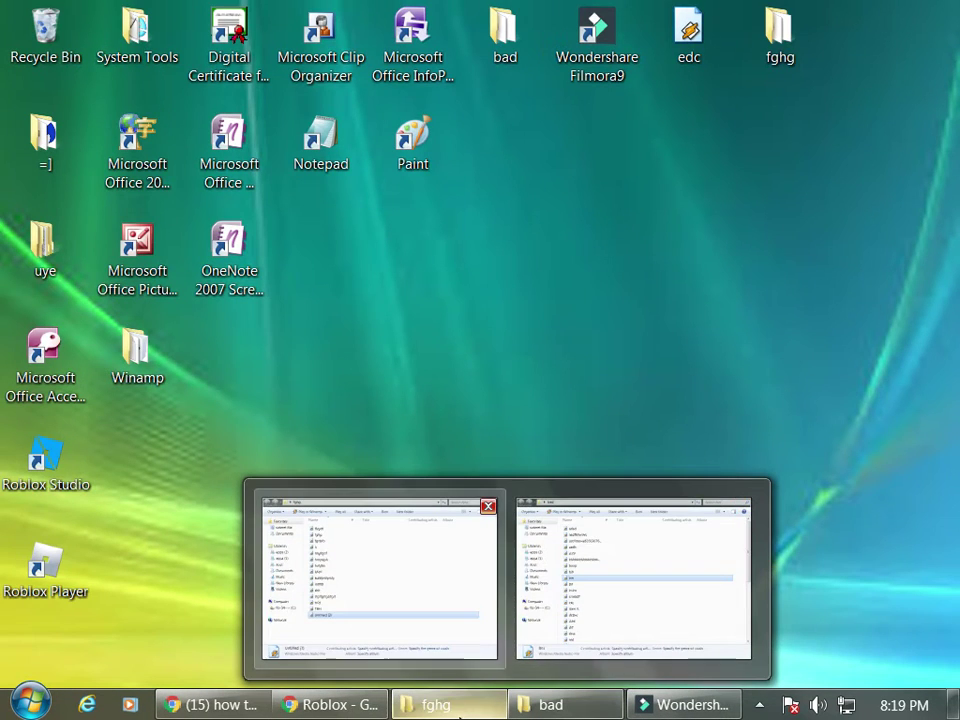
left_click(488, 508)
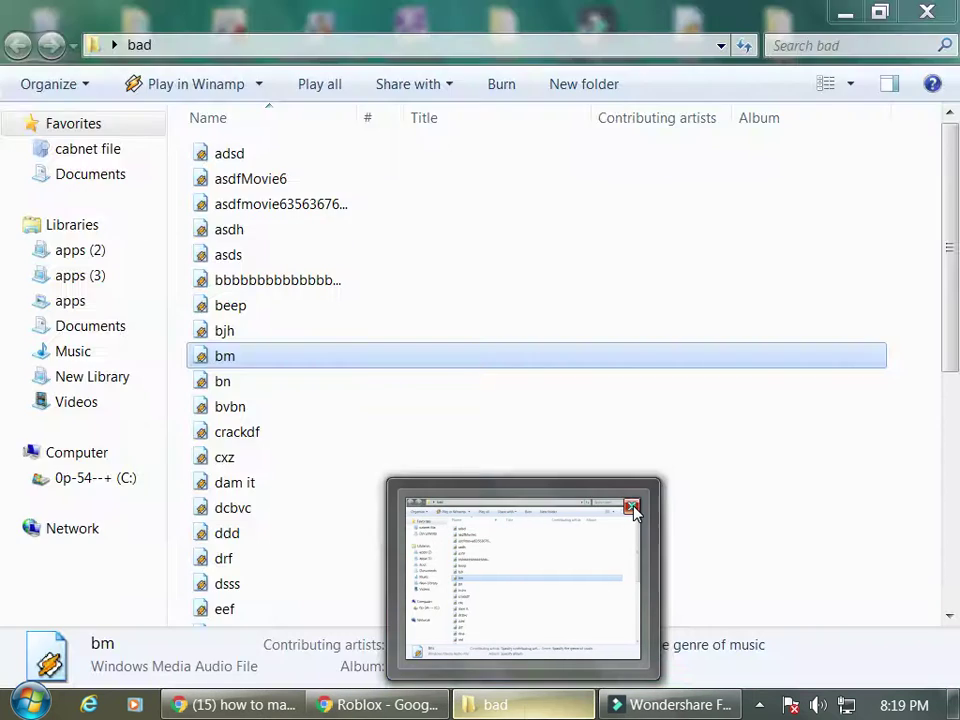
left_click(631, 506)
- Close the browser window with the YouTube search about the Windows 7 taskbar, leaving the Roblox window open
mouse_move(393, 716)
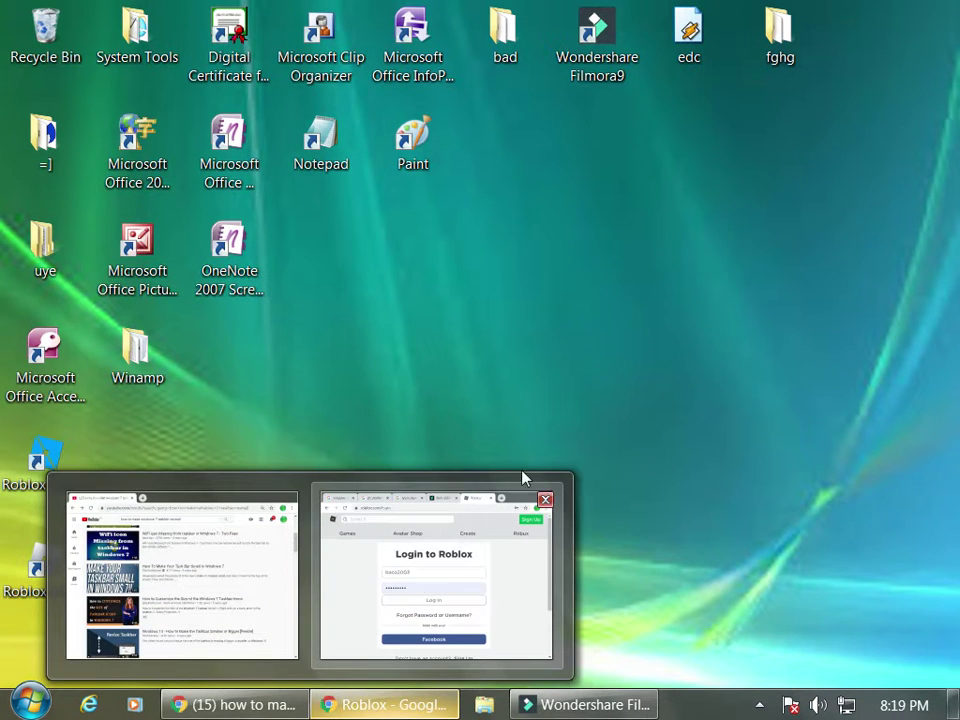
mouse_move(548, 503)
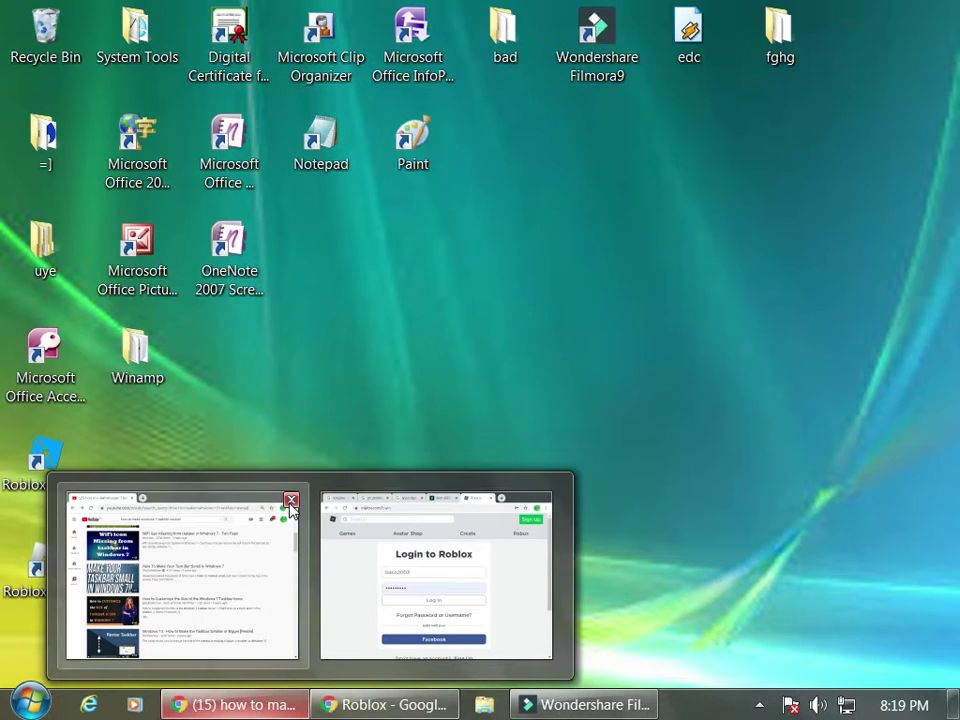
mouse_move(290, 503)
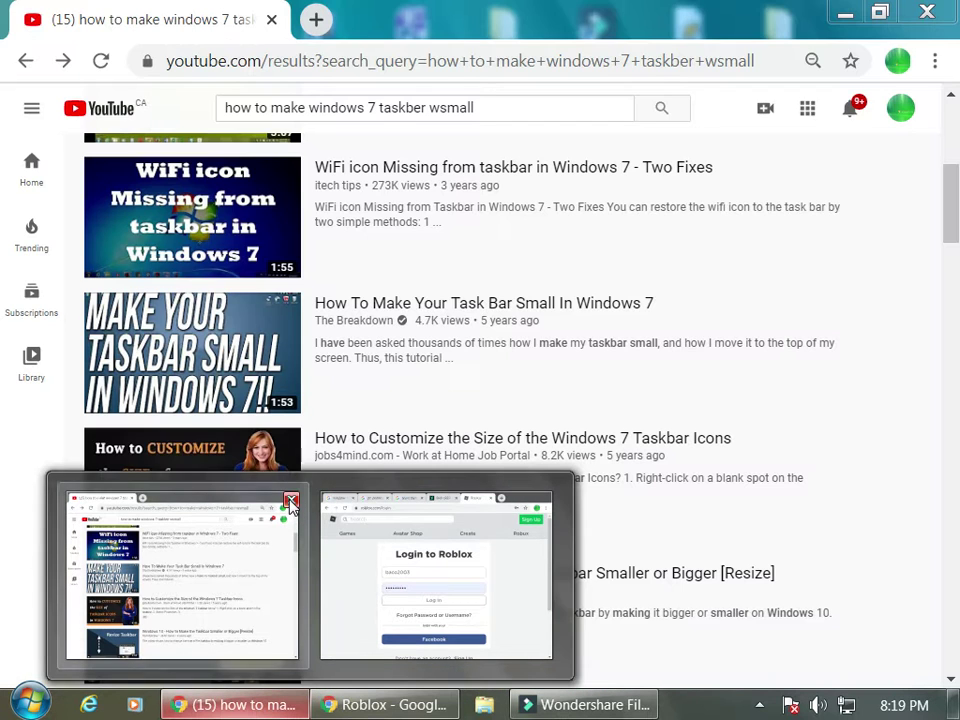
left_click(290, 500)
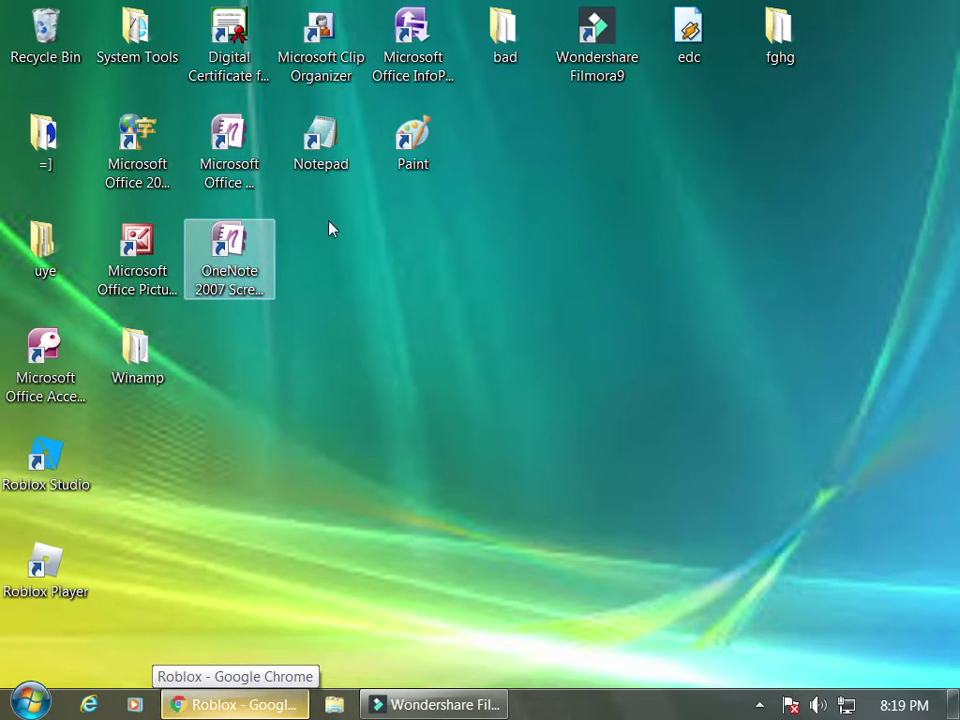
- Open Paint from the desktop and widen the blank canvas to 991 × 716 px
left_click(400, 143)
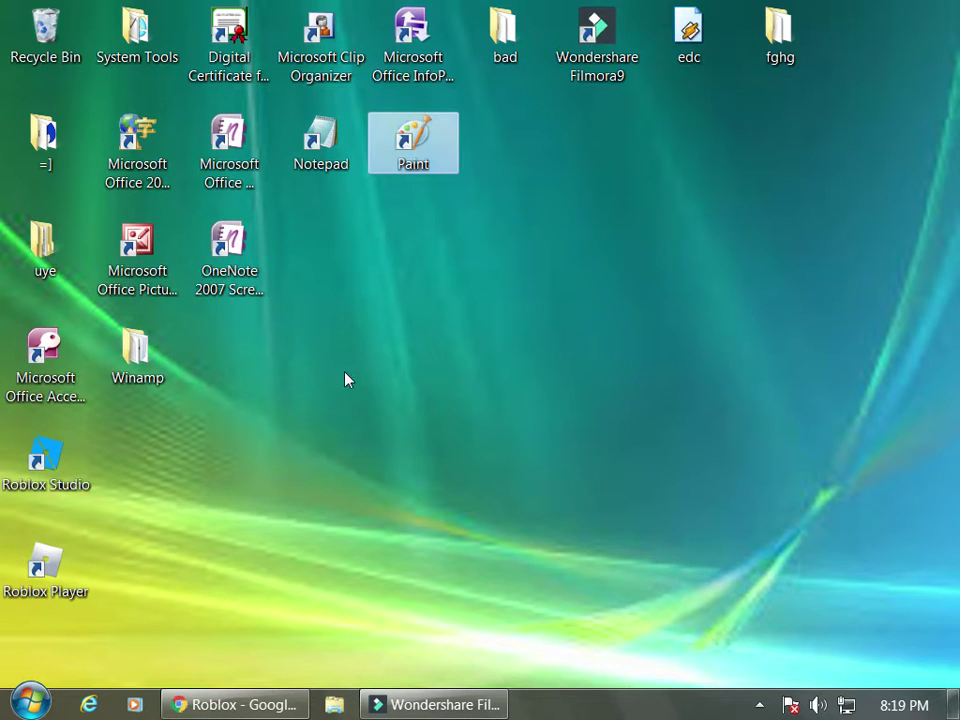
left_click(394, 172)
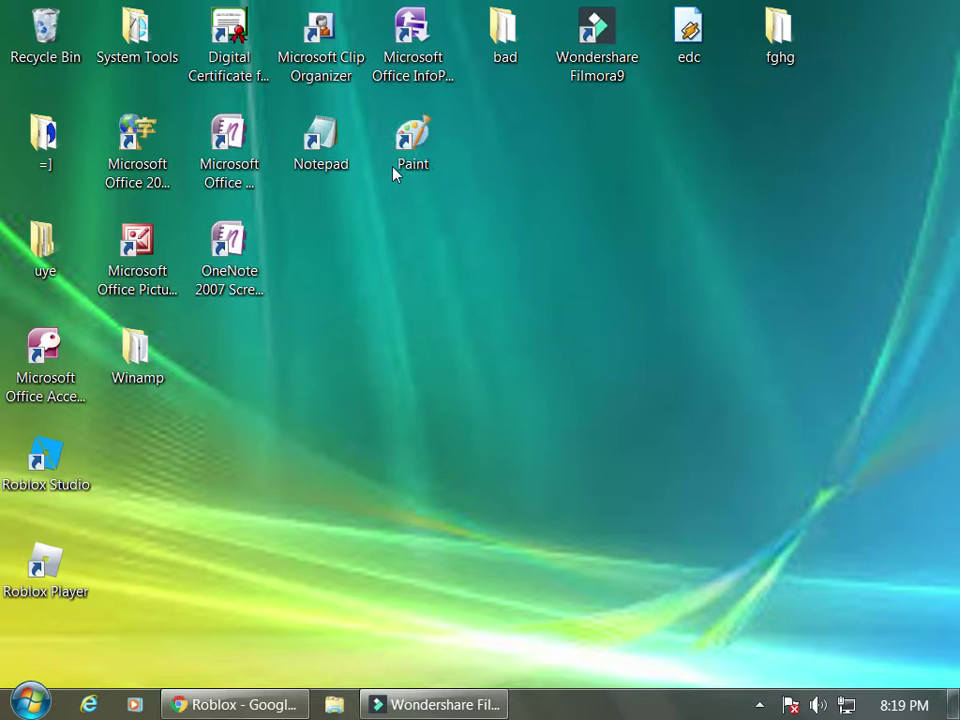
double_click(410, 140)
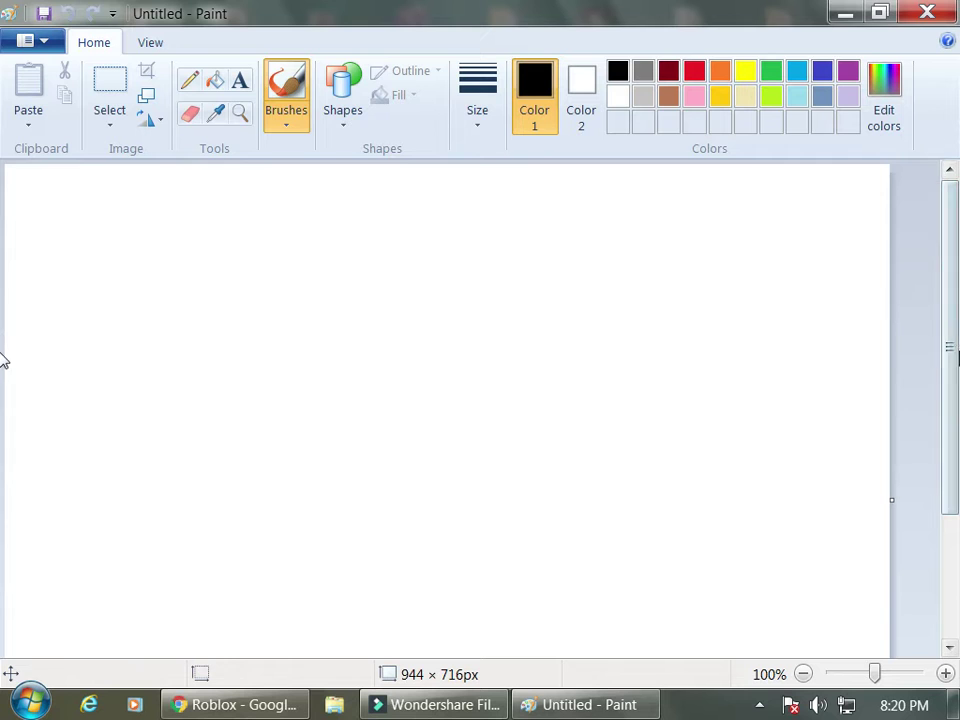
left_click_drag(950, 350, 950, 447)
left_click_drag(891, 351, 933, 363)
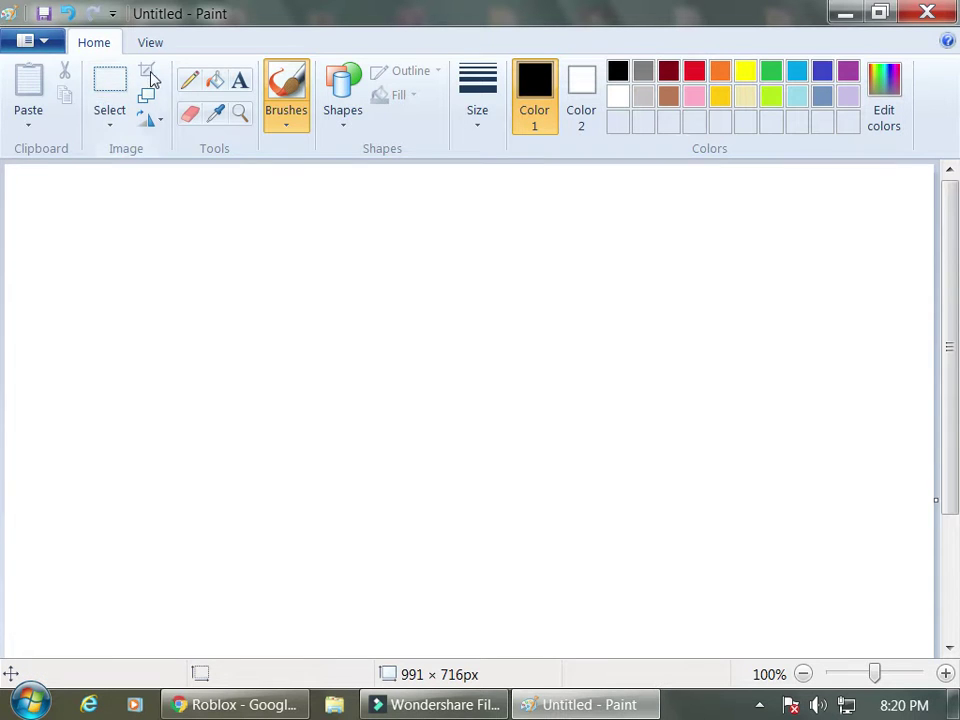
- Switch to Chrome and close the Windows Vista and pc cleaner search tabs
left_click(261, 700)
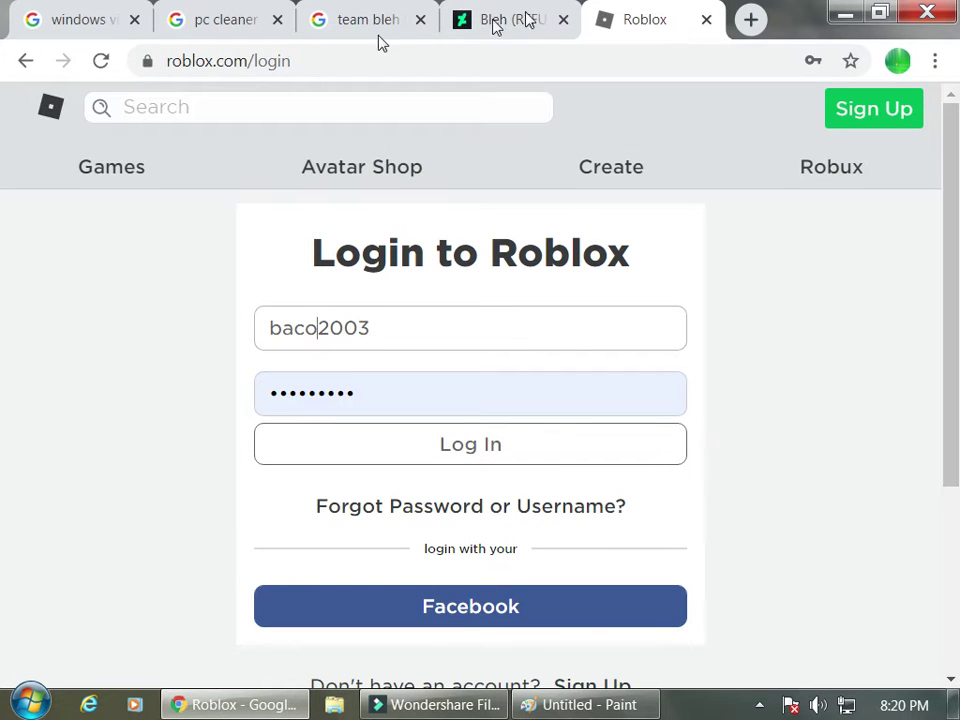
left_click(279, 22)
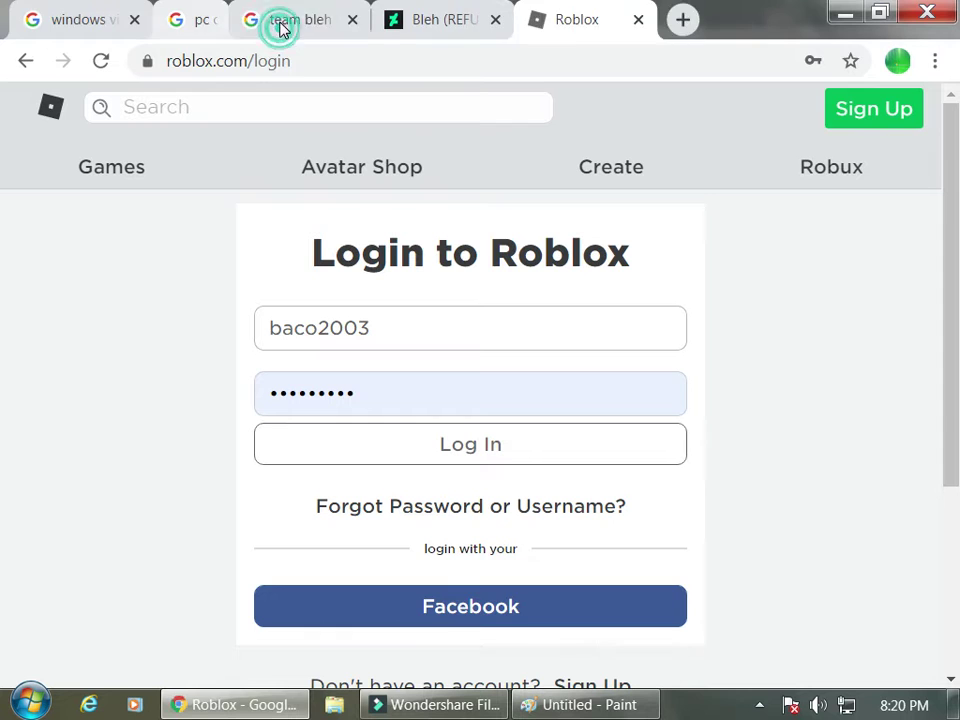
left_click(134, 22)
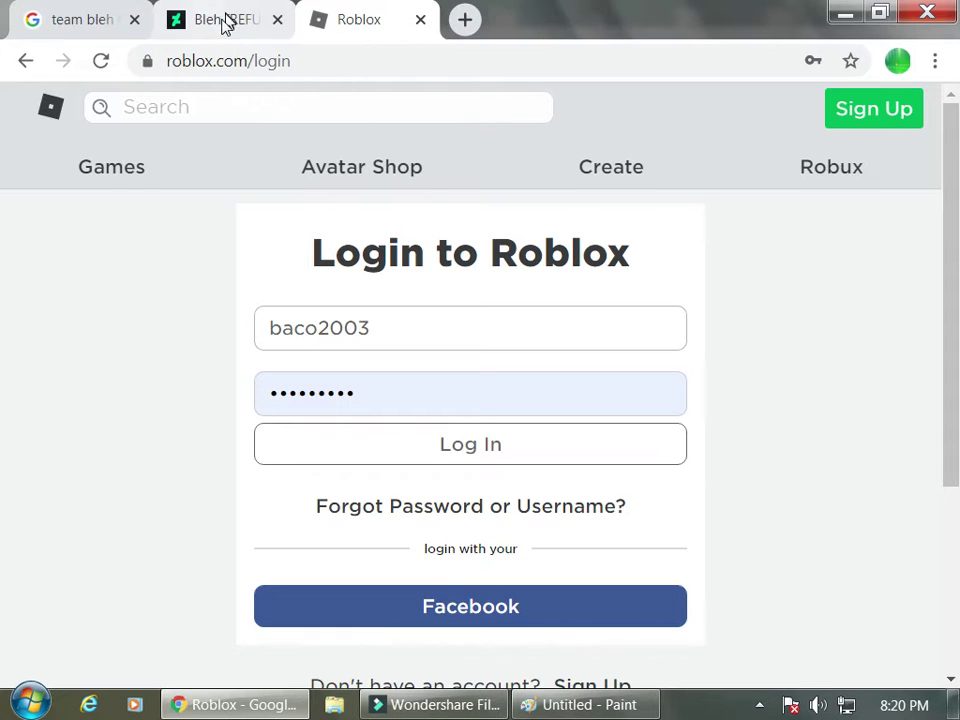
- Search Google for "windows xp icons" in a new tab
left_click(463, 22)
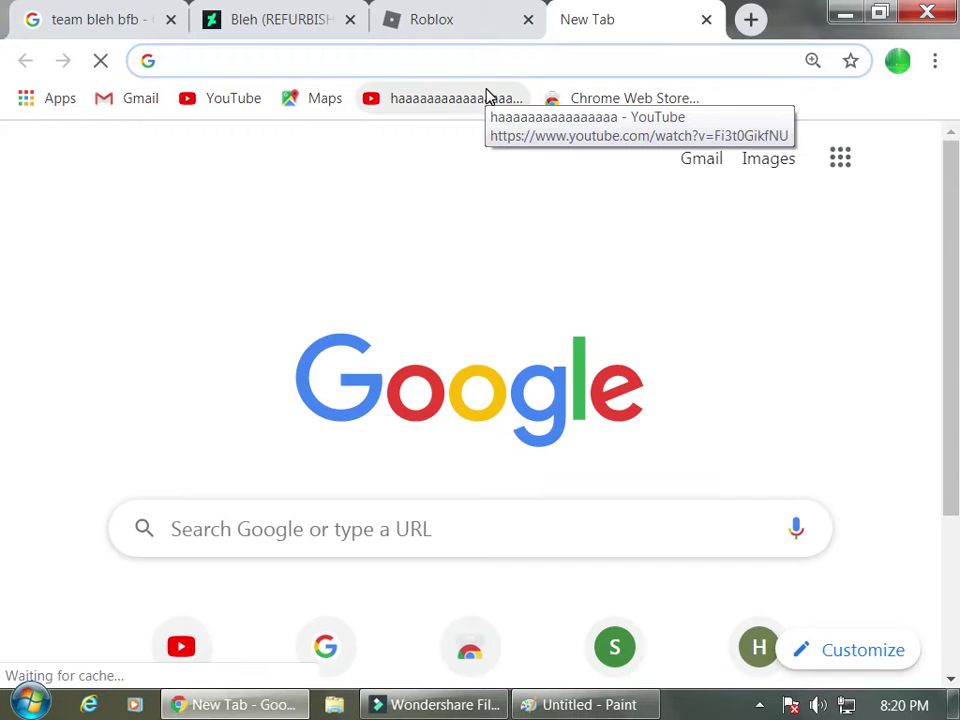
type("windo")
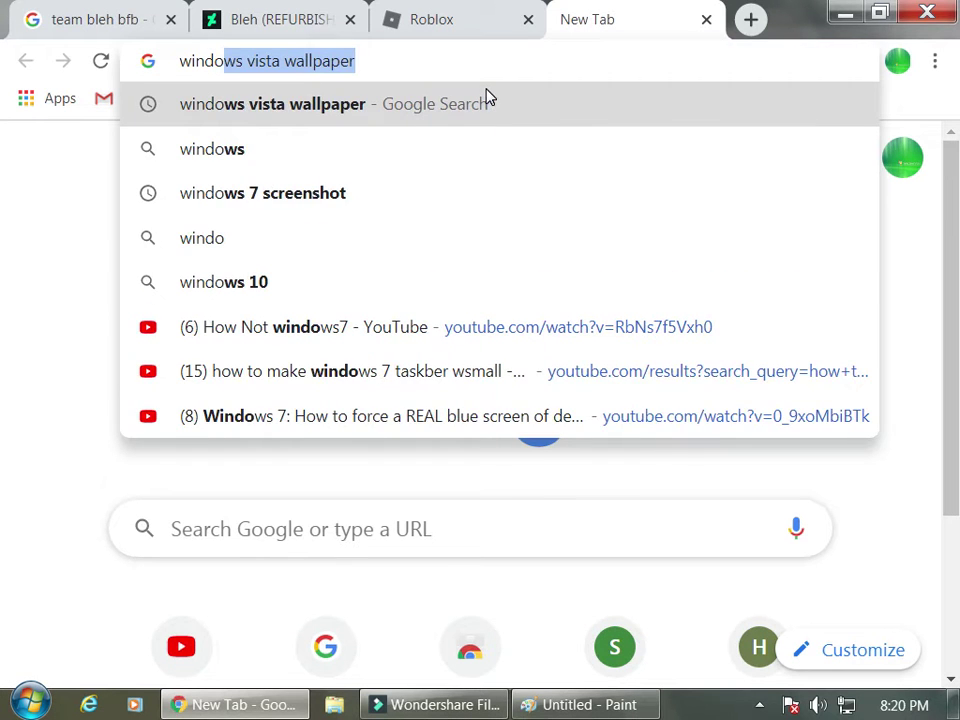
type("ws xp icon")
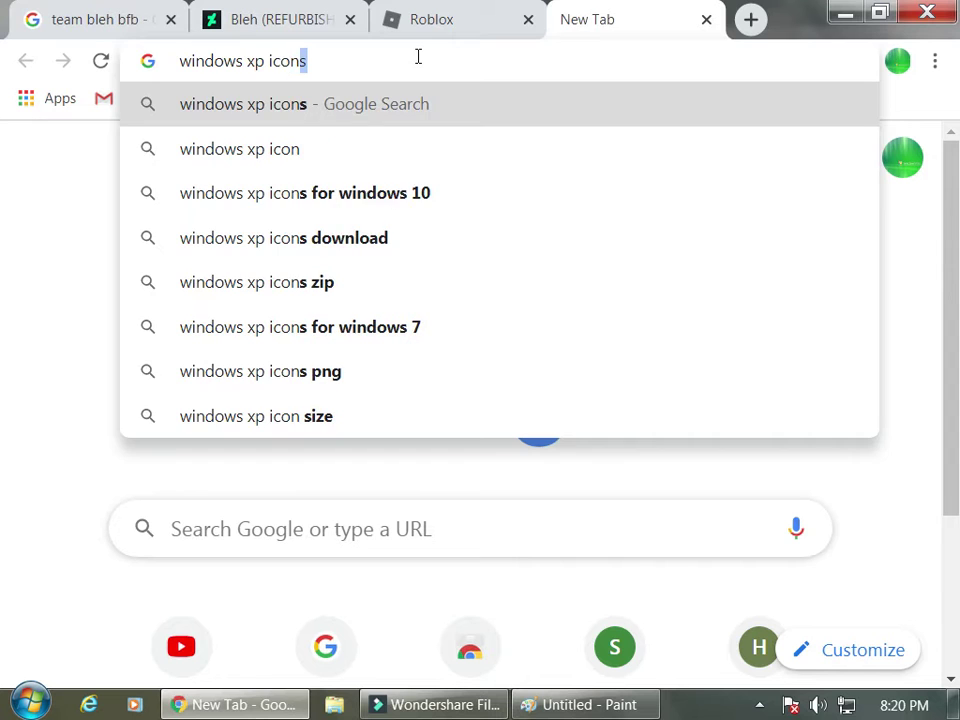
key("Return")
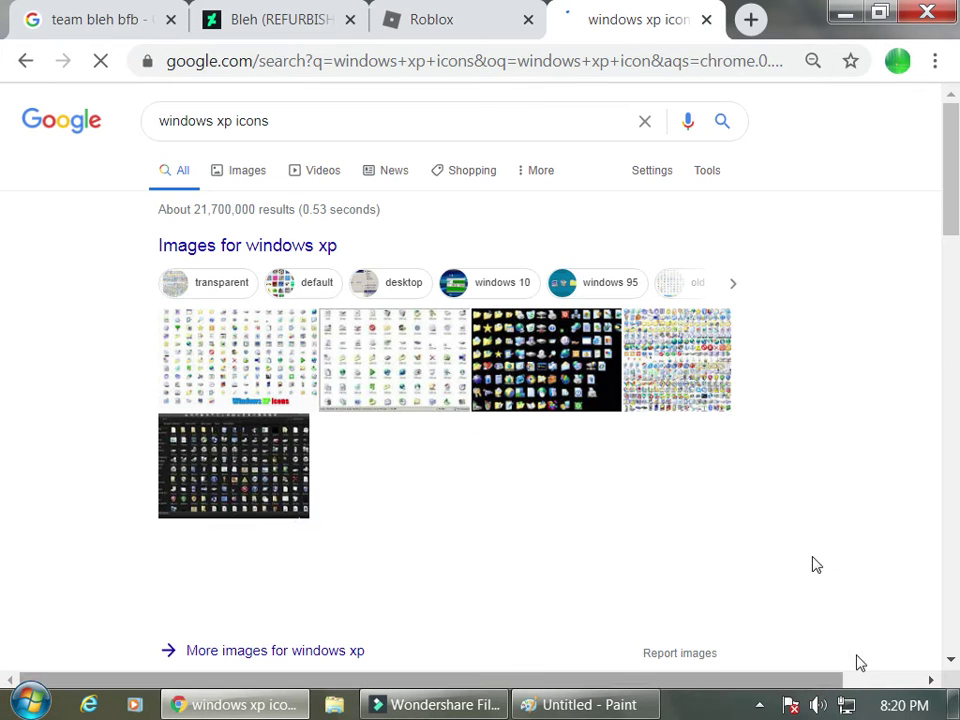
- Show the image results and change the search to "windows xp icon"
left_click(231, 175)
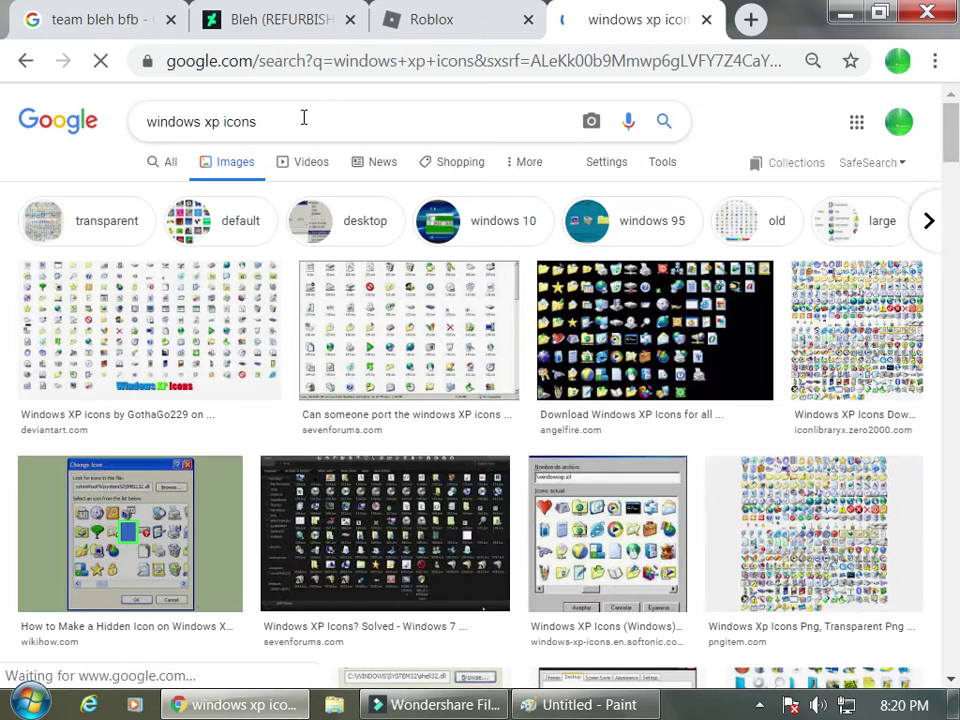
key("BackSpace")
key("Return")
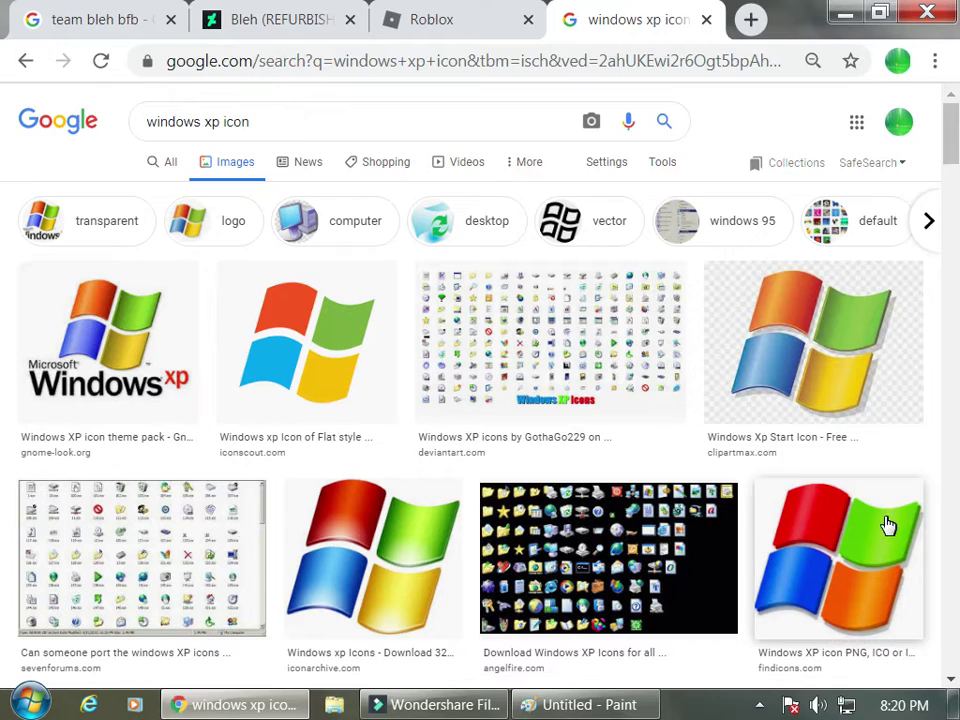
- Look through the image results for a Windows XP logo and preview the Gnome-look one
scroll(439, 514, "down", 2)
scroll(440, 515, "down", 2)
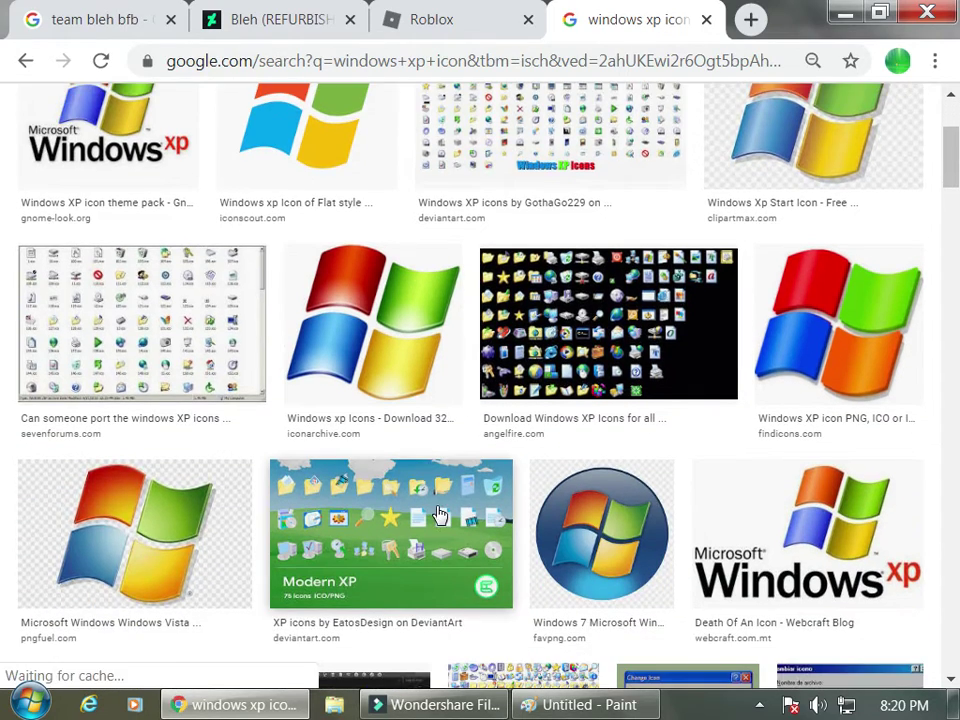
scroll(439, 514, "down", 2)
scroll(437, 513, "down", 2)
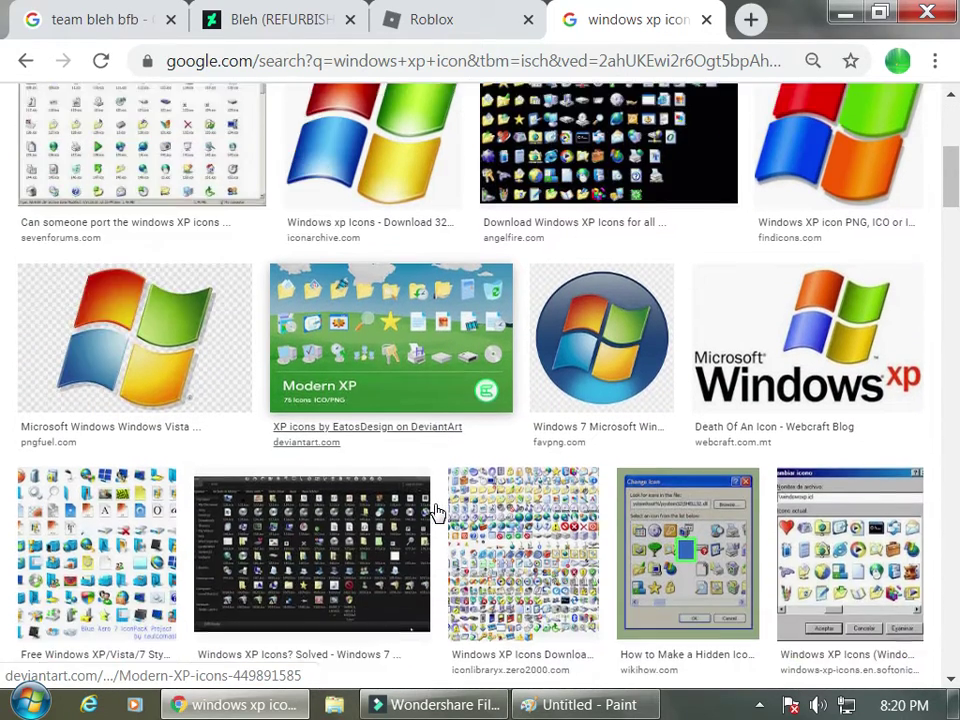
scroll(437, 512, "down", 2)
scroll(437, 513, "up", 5)
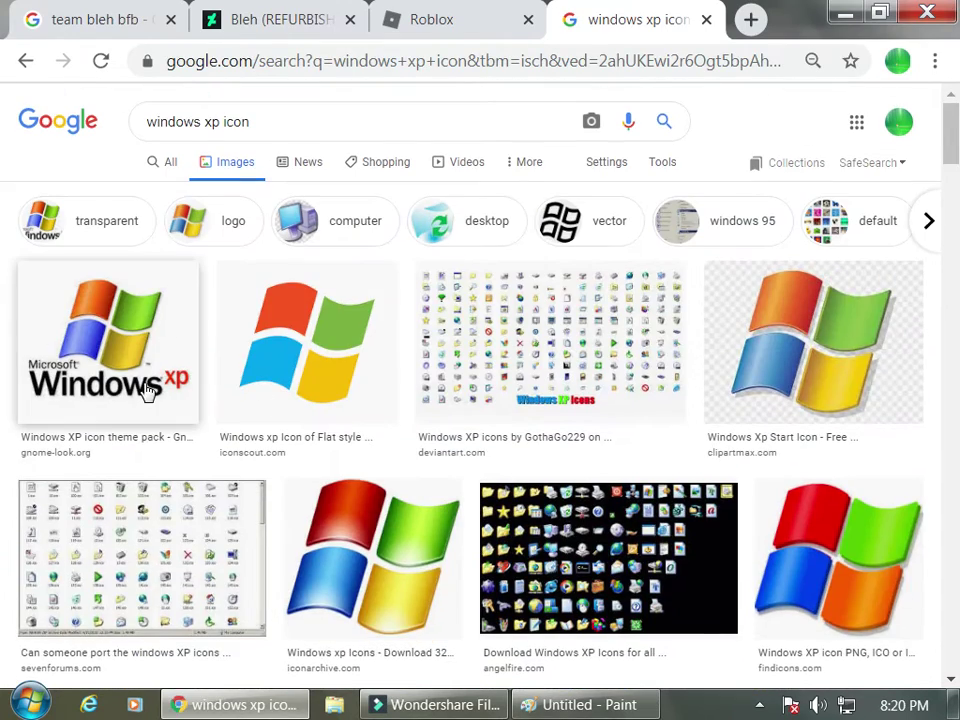
left_click(147, 391)
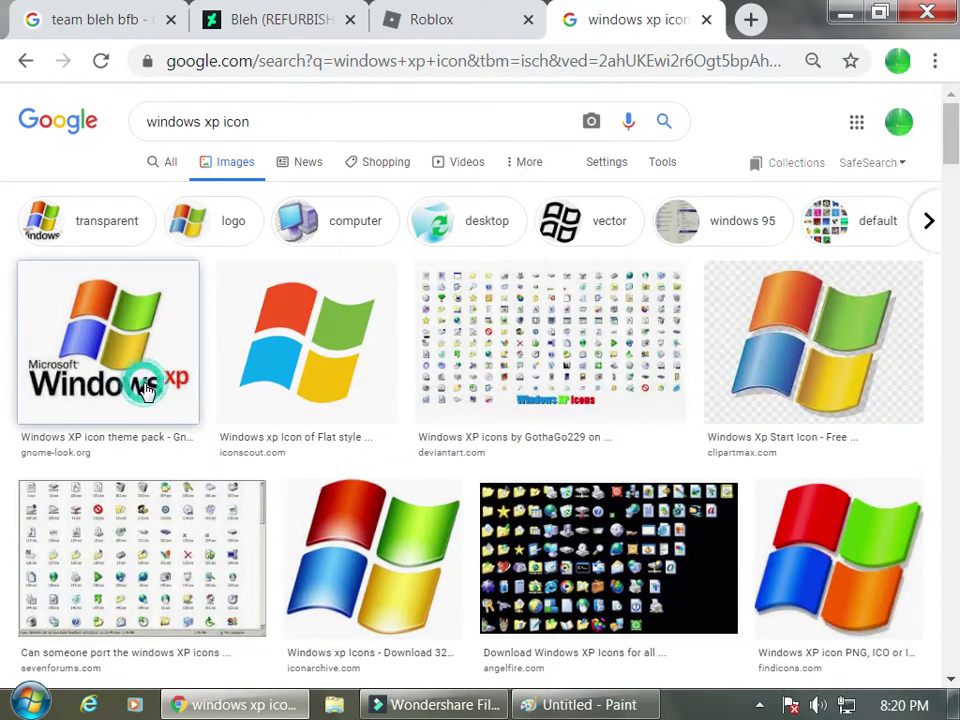
- Look through the related images and preview the "Windows xp Logos" picture from logolynx.com
scroll(849, 484, "down", 4)
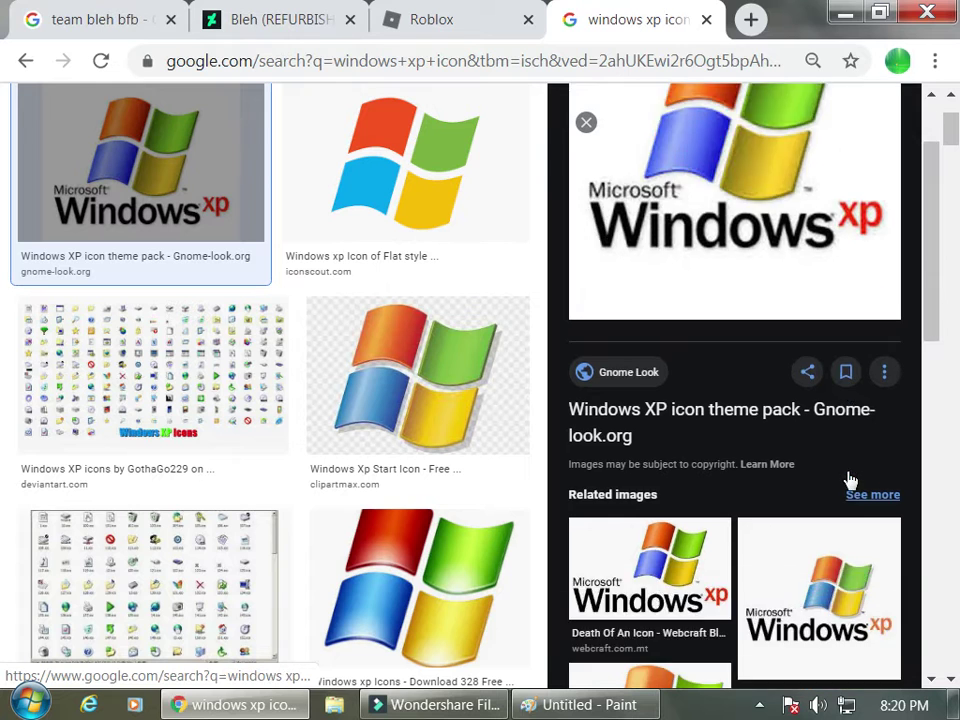
scroll(849, 481, "down", 1)
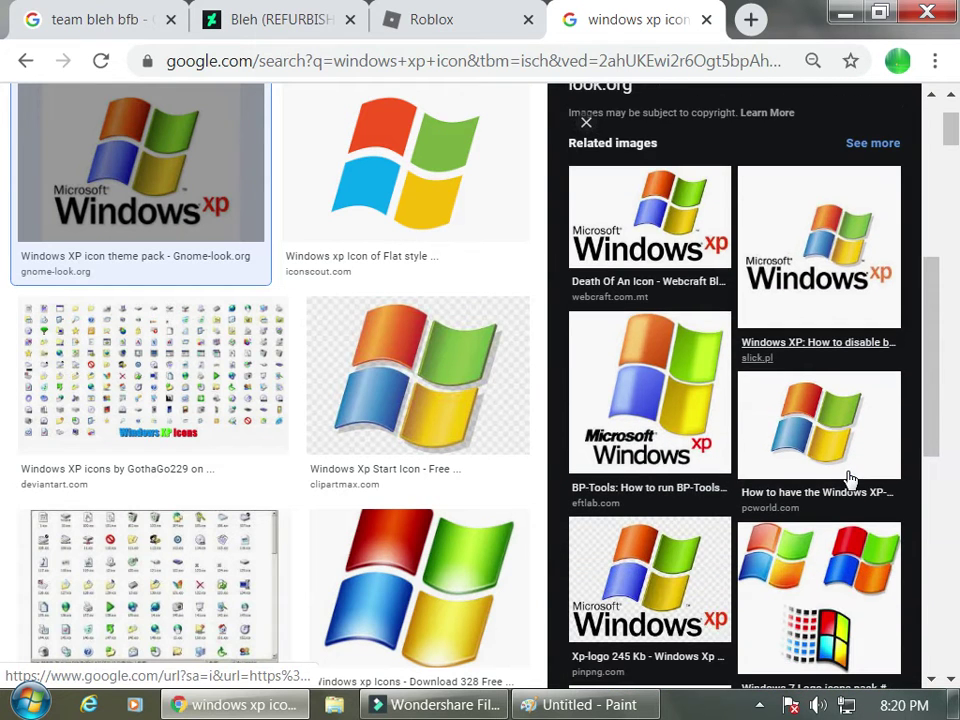
scroll(849, 481, "down", 2)
scroll(849, 481, "down", 2)
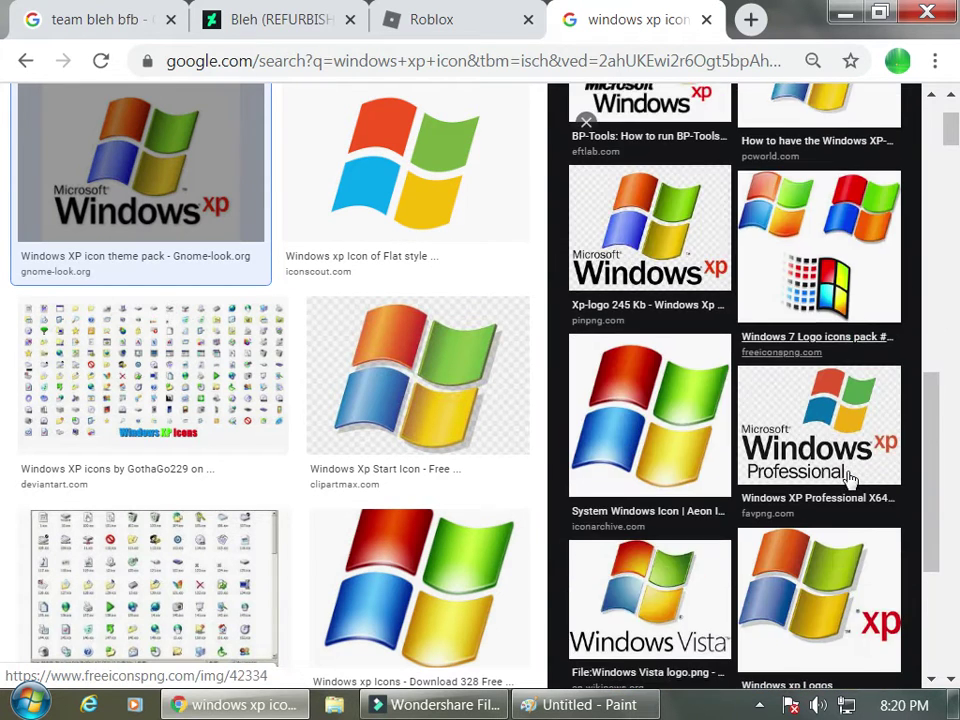
scroll(849, 481, "down", 1)
scroll(849, 481, "down", 1)
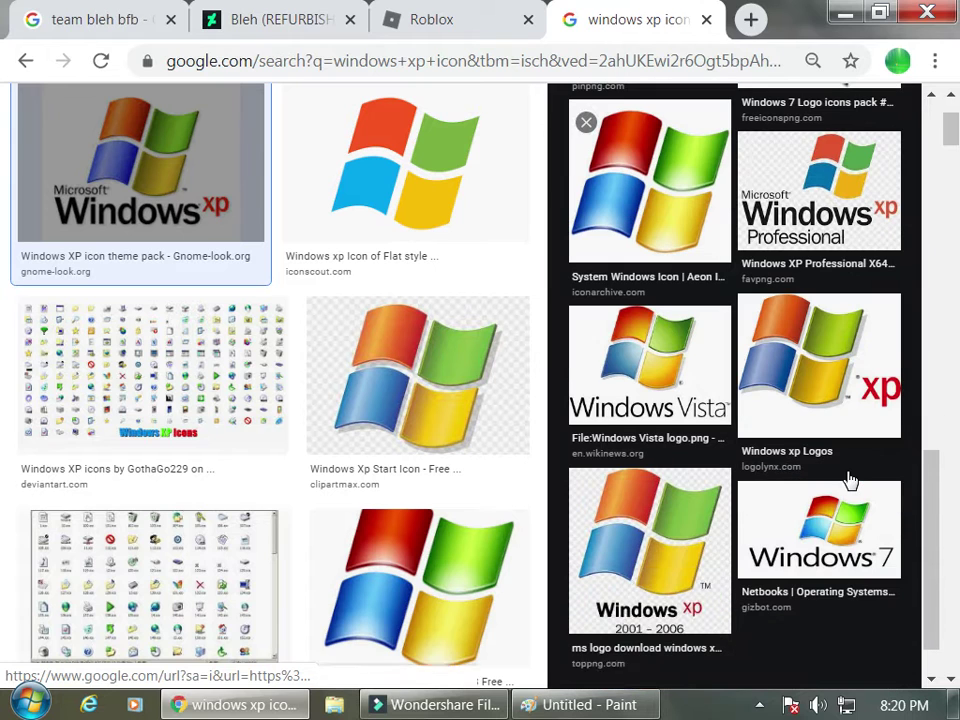
left_click(825, 337)
- Copy the PCWorld Windows XP logo image from the related images and switch to Paint
right_click(728, 253)
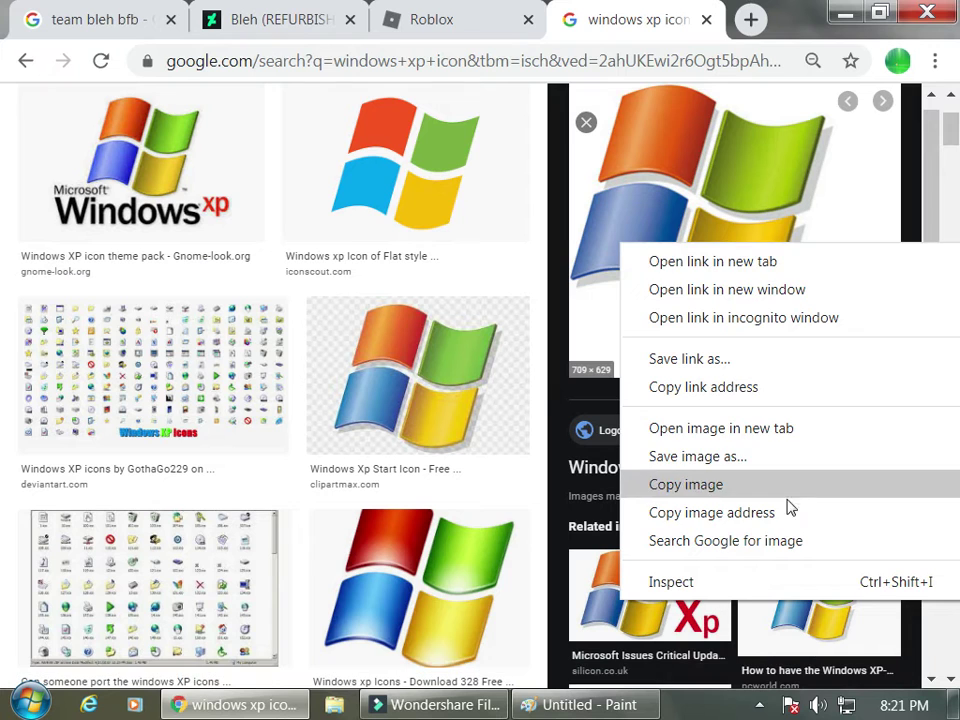
left_click(797, 655)
left_click(814, 630)
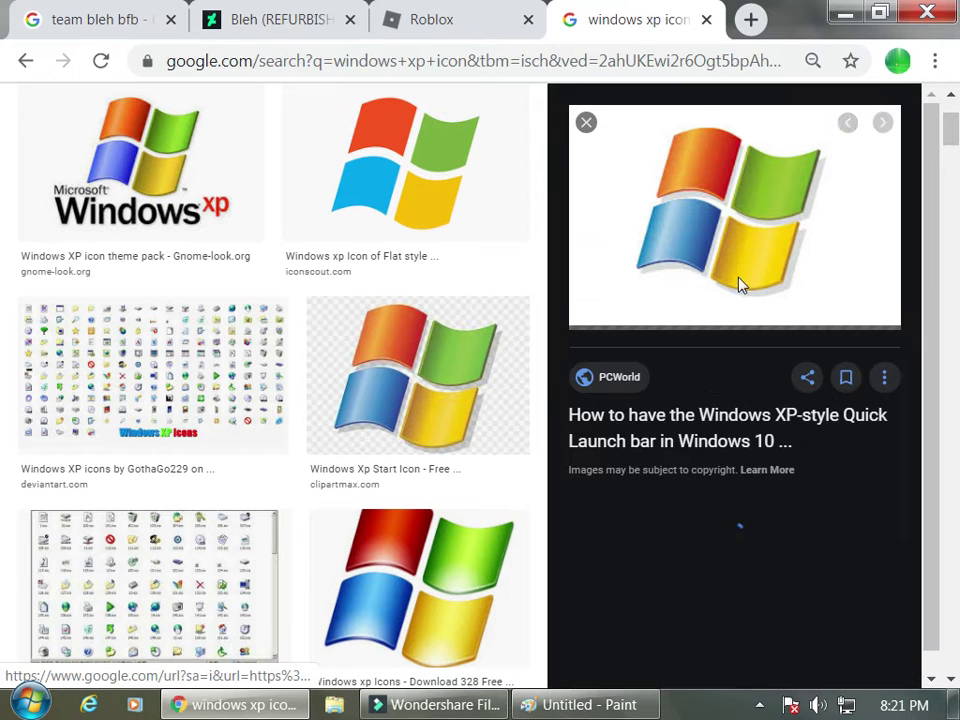
right_click(718, 150)
left_click(763, 386)
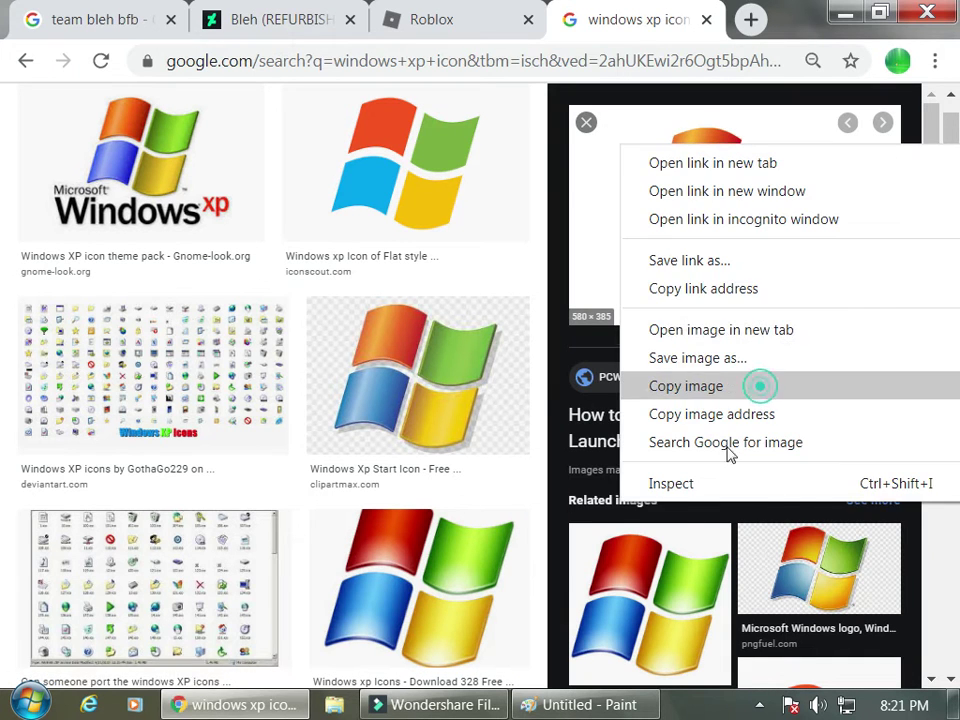
left_click(565, 706)
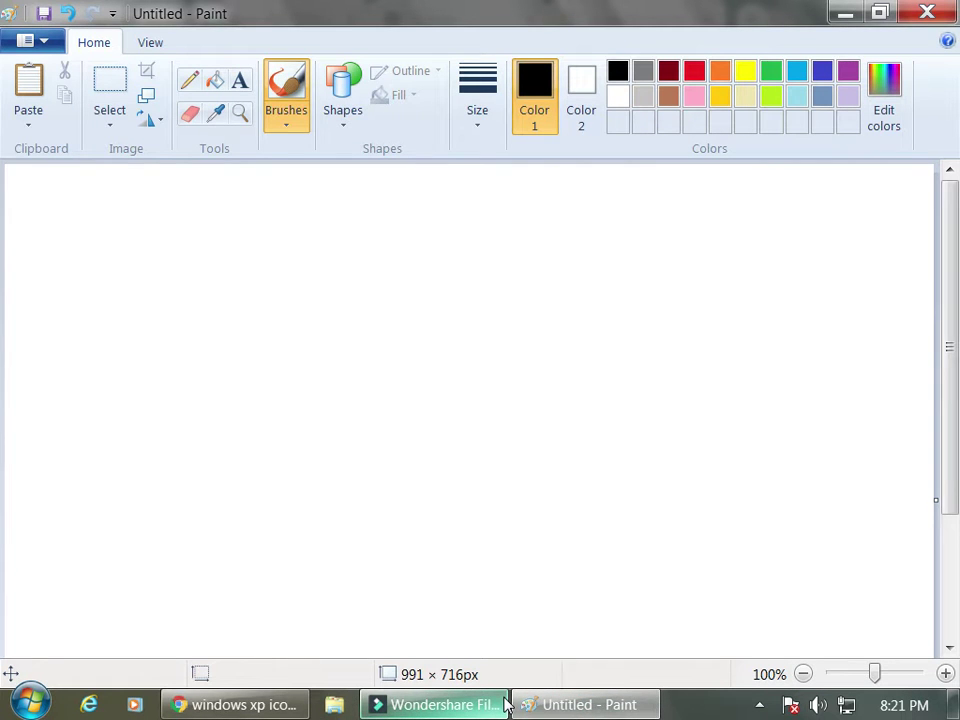
- Paste the copied Windows XP logo onto the Paint canvas and move it to the lower left area
left_click(578, 706)
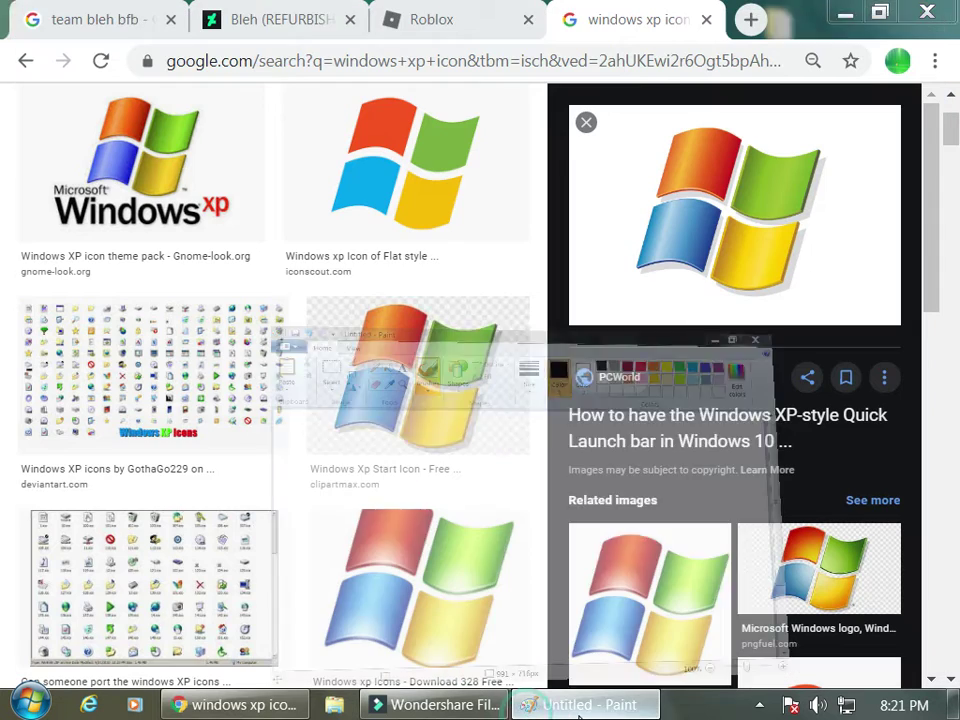
left_click(579, 714)
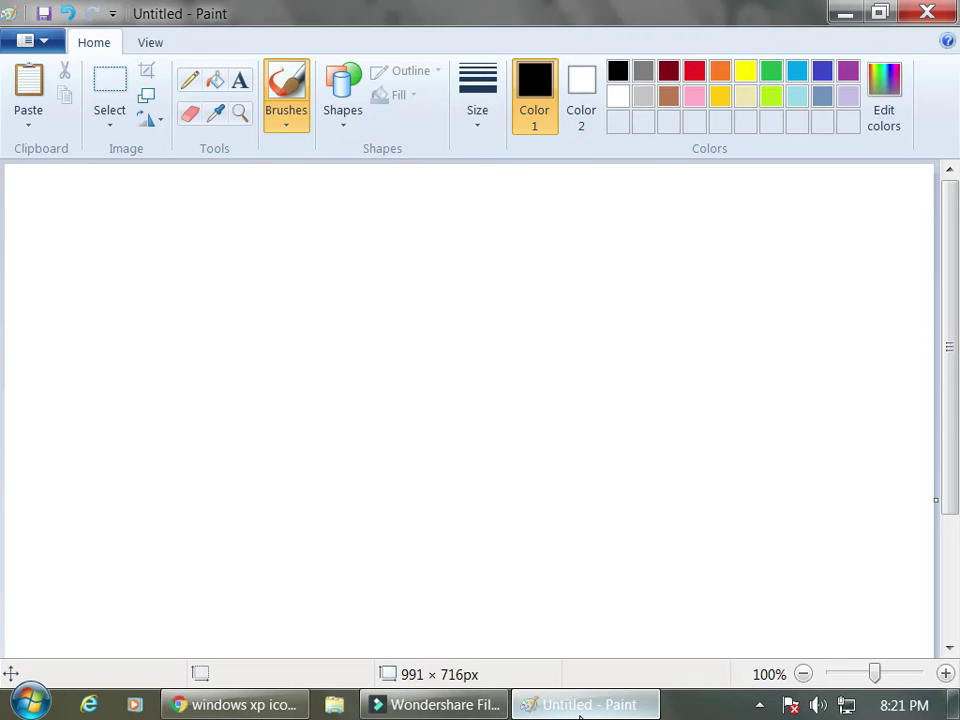
left_click(537, 374)
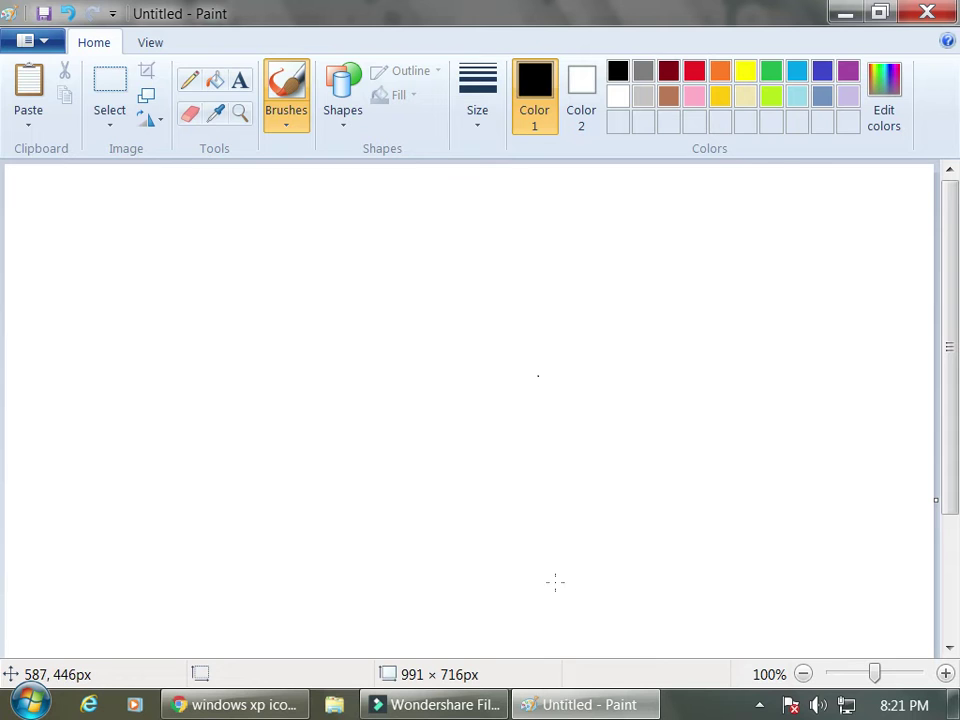
left_click(614, 523)
key("ctrl+v")
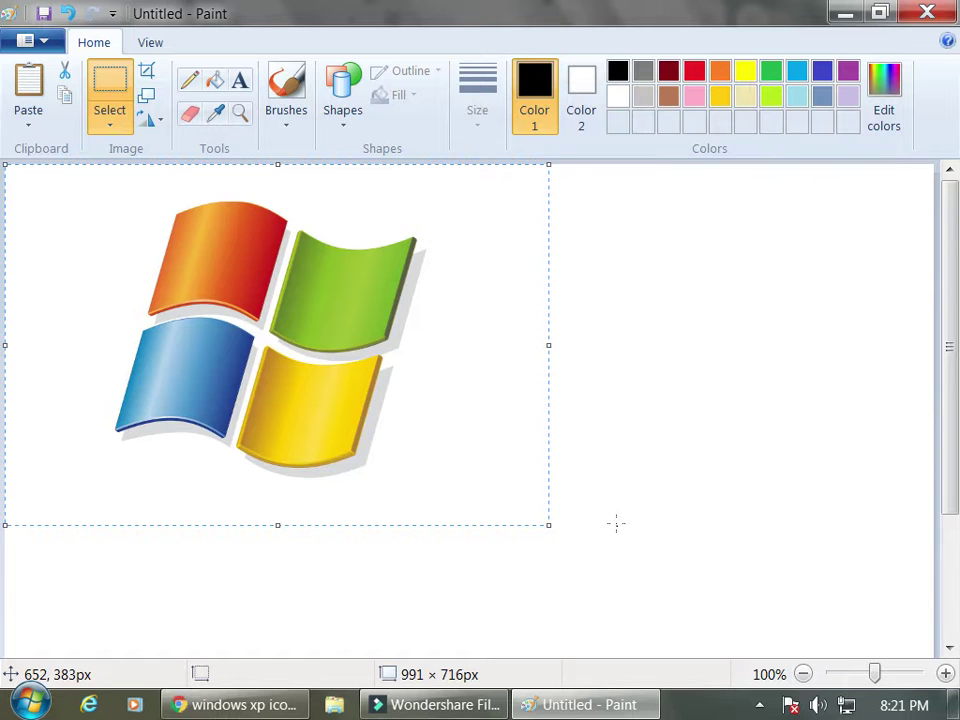
left_click_drag(432, 324, 380, 415)
left_click(536, 366)
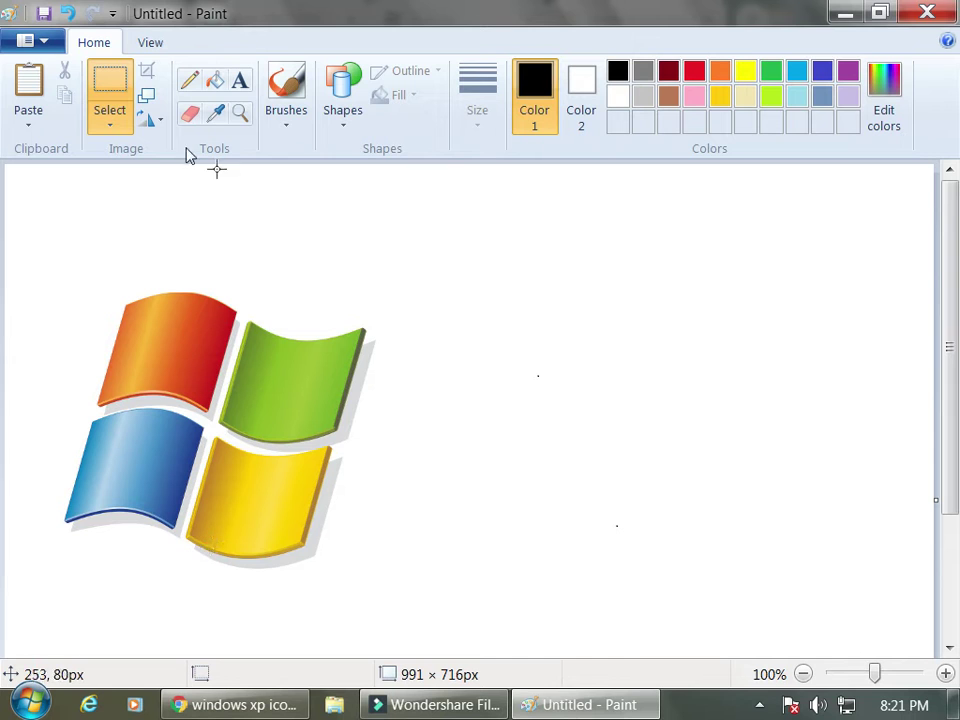
left_click(189, 80)
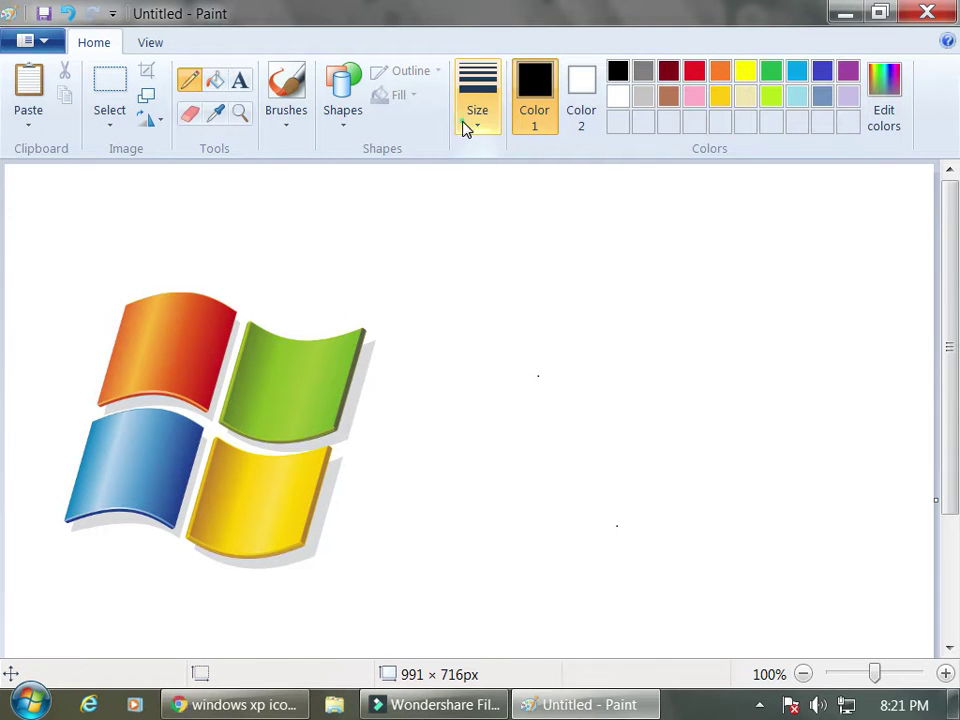
left_click(472, 118)
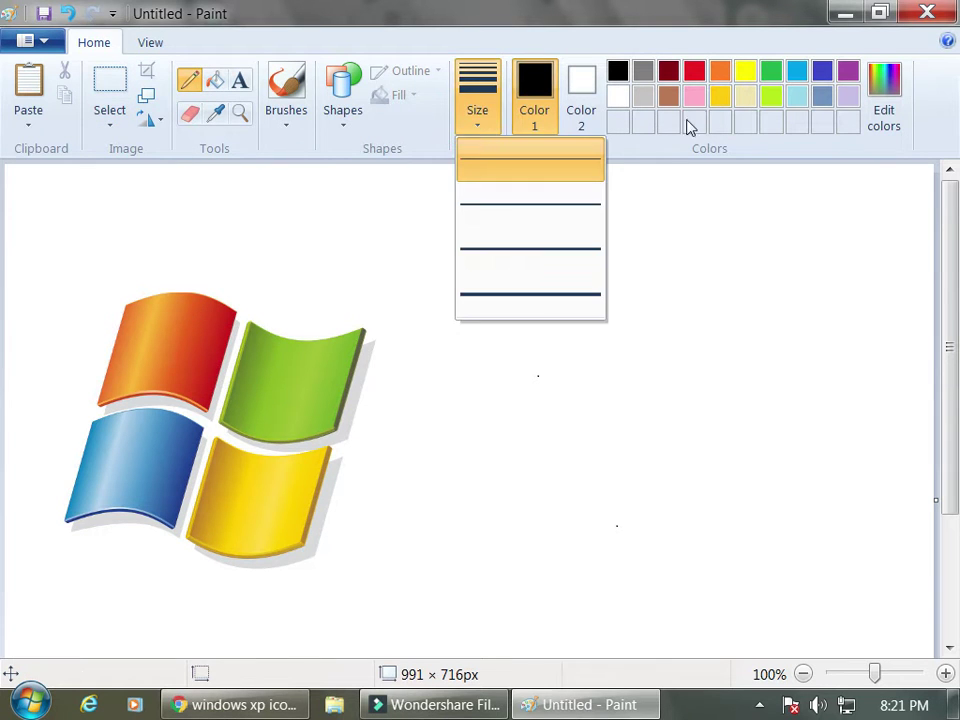
left_click(771, 72)
left_click(771, 72)
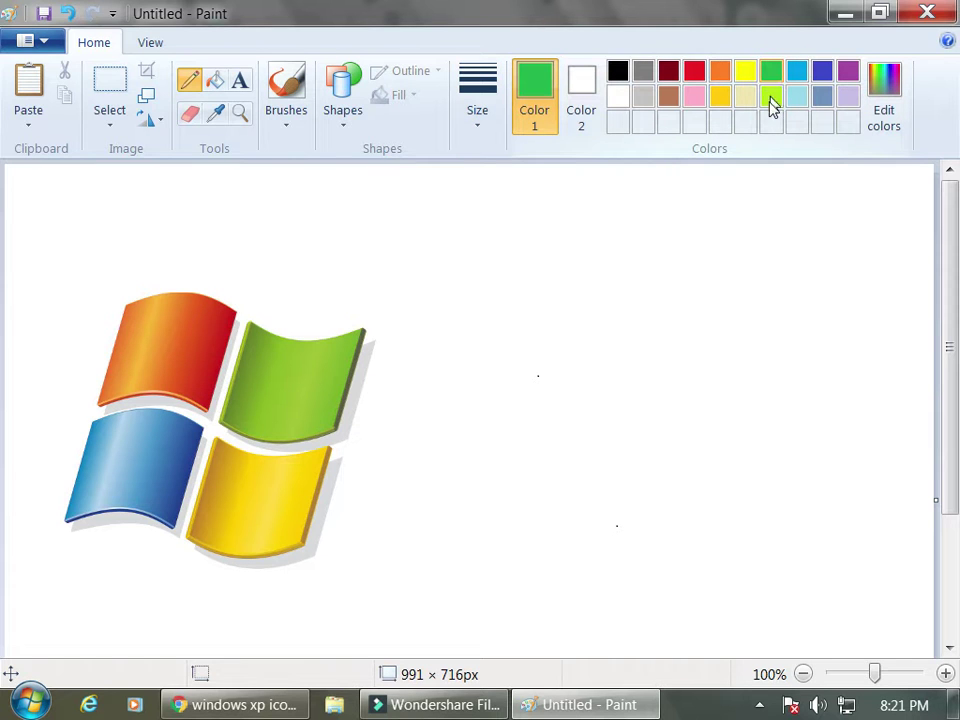
left_click(771, 97)
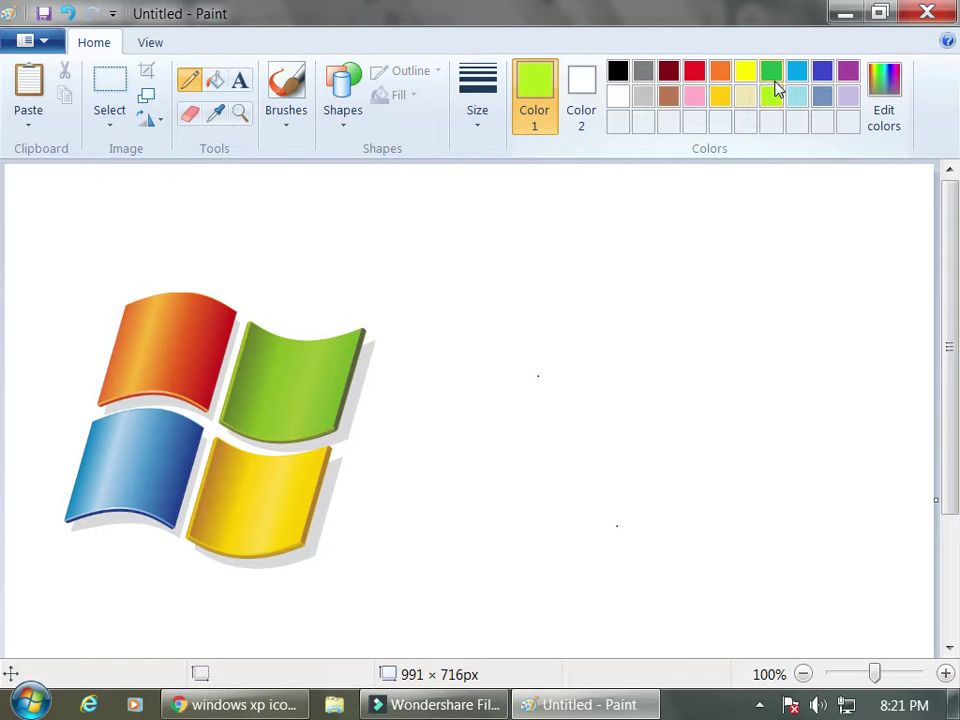
left_click(746, 71)
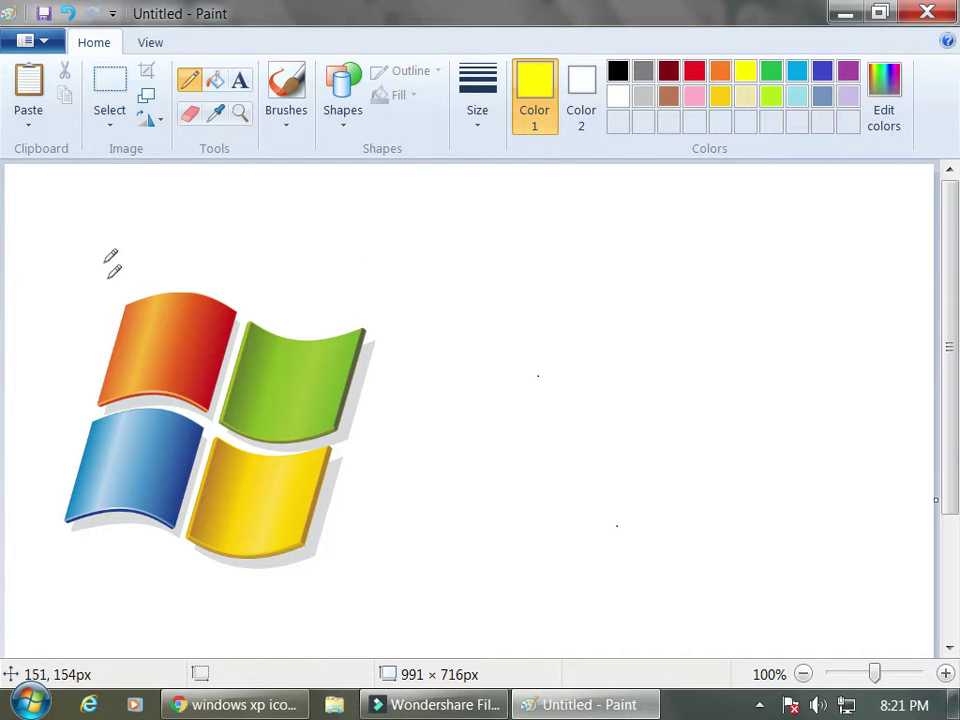
- Draw a slanted black straight line about 55 × 237 px beside the logo as the flag outline's left edge
left_click(338, 114)
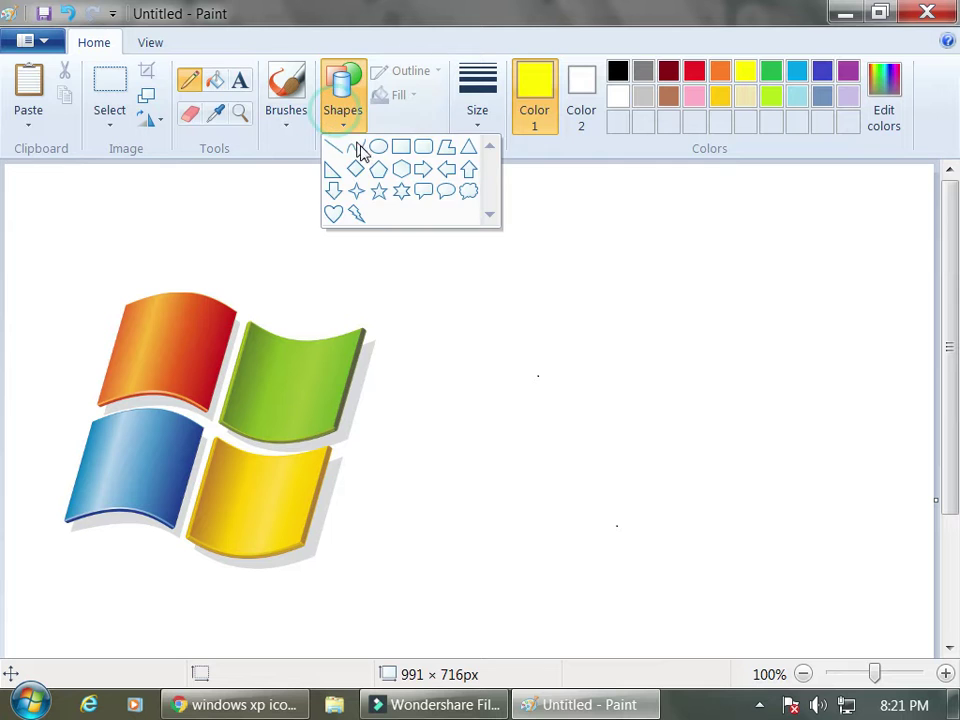
left_click(336, 147)
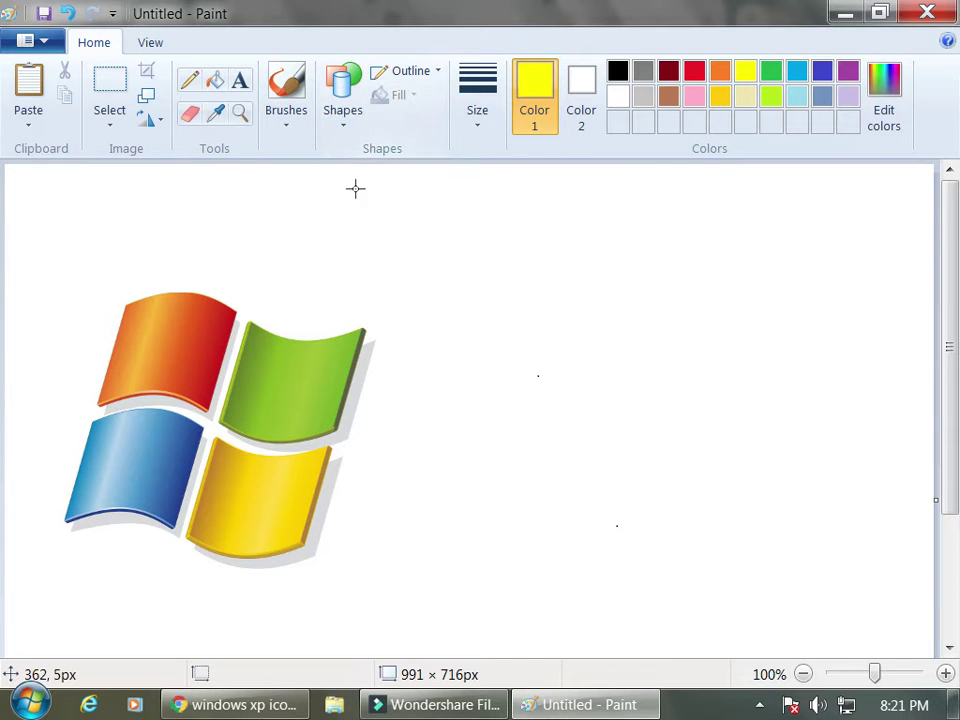
left_click(617, 72)
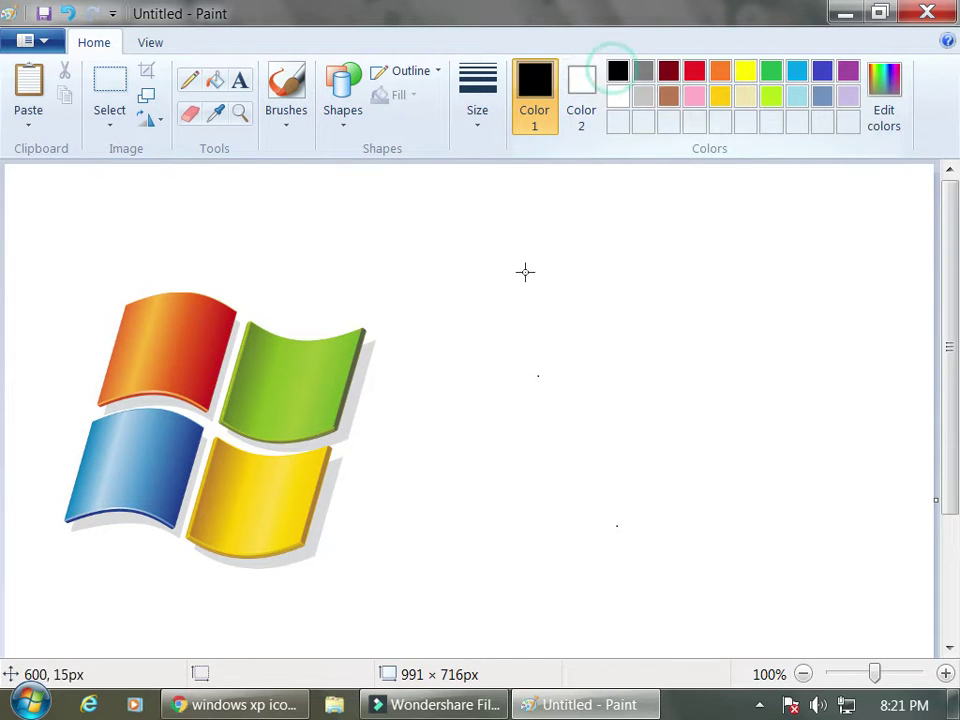
left_click_drag(467, 337, 417, 557)
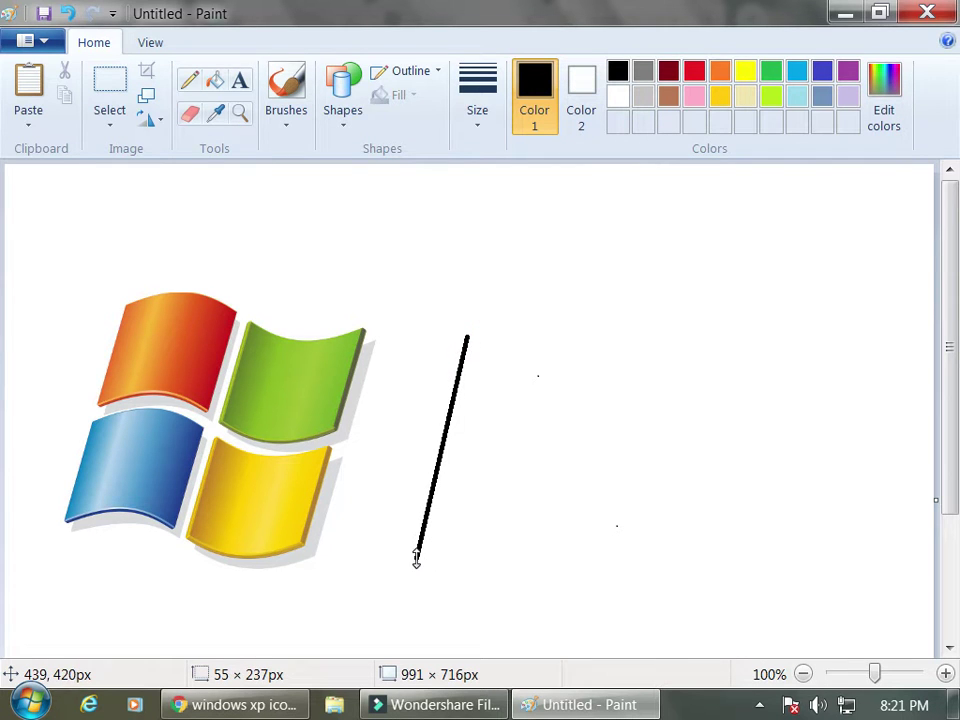
- Draw a curve about 131 × 32 px from the left edge's lower end, bowed upward, as the bottom edge's first half
left_click(347, 112)
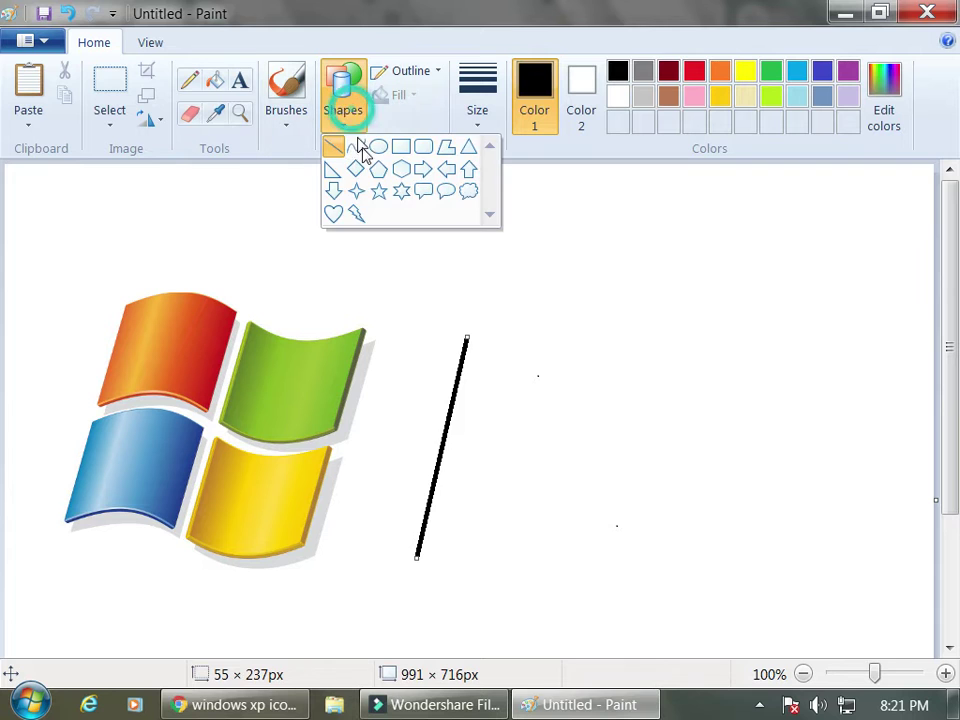
left_click(360, 149)
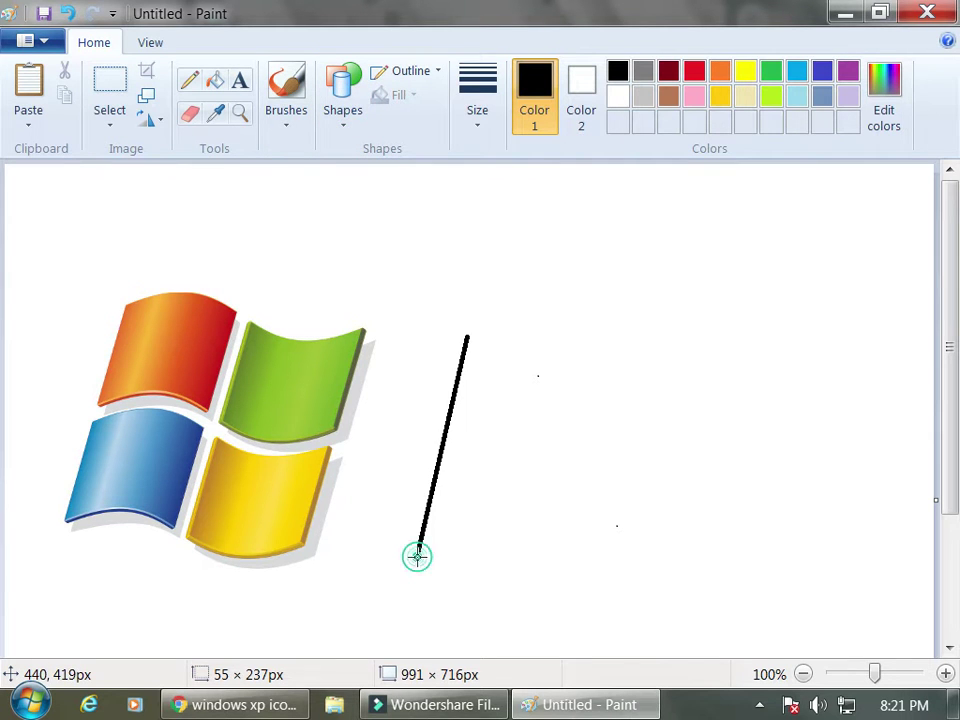
left_click_drag(417, 557, 559, 568)
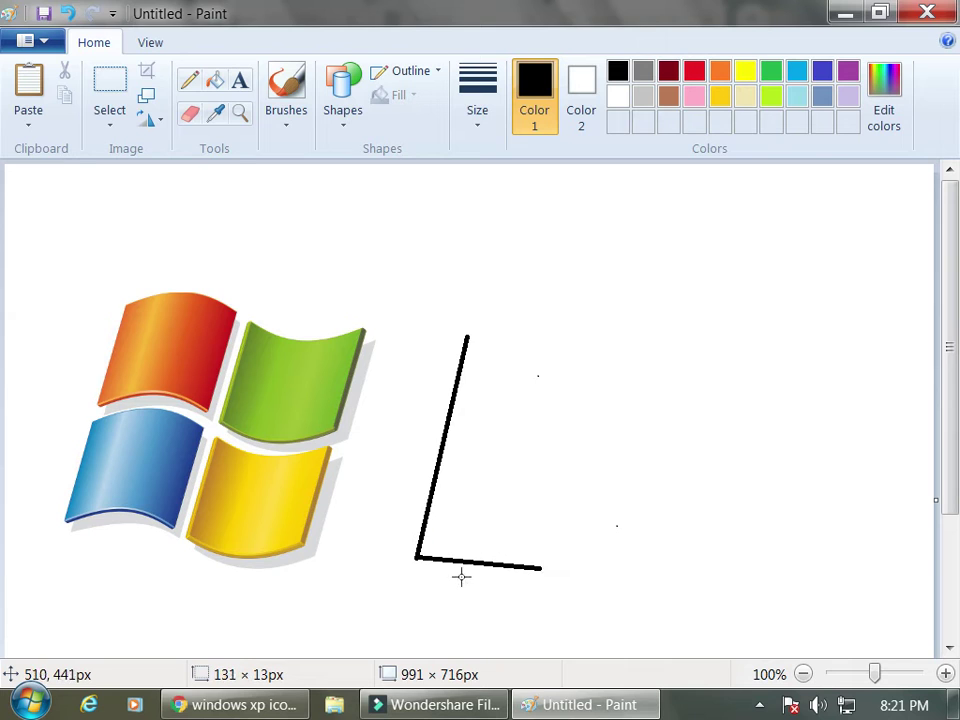
left_click_drag(478, 563, 487, 541)
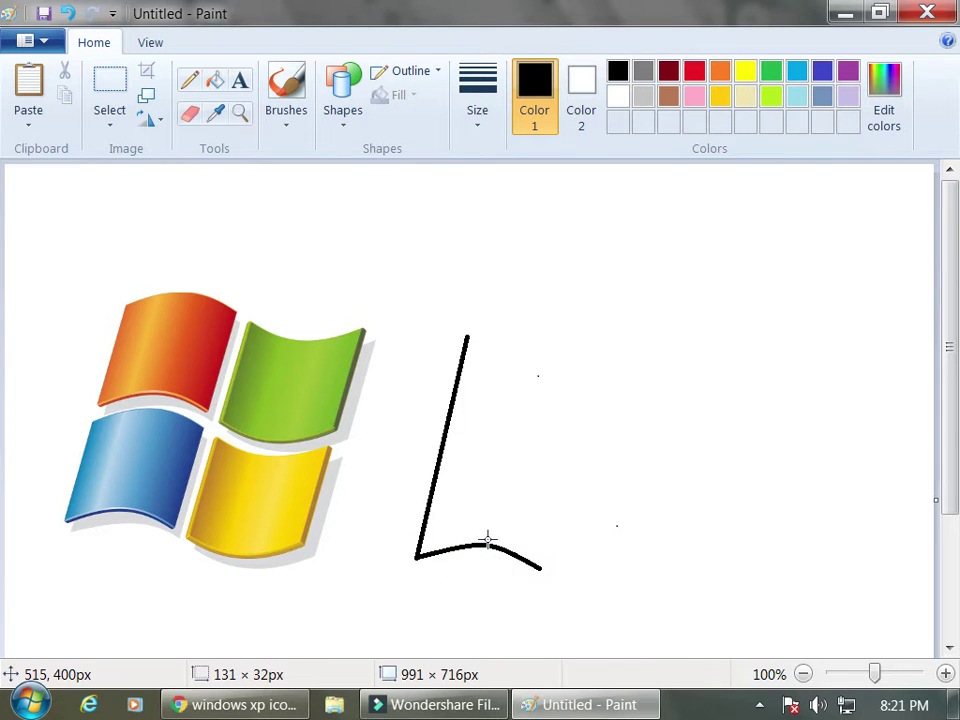
left_click(487, 541)
left_click(567, 573)
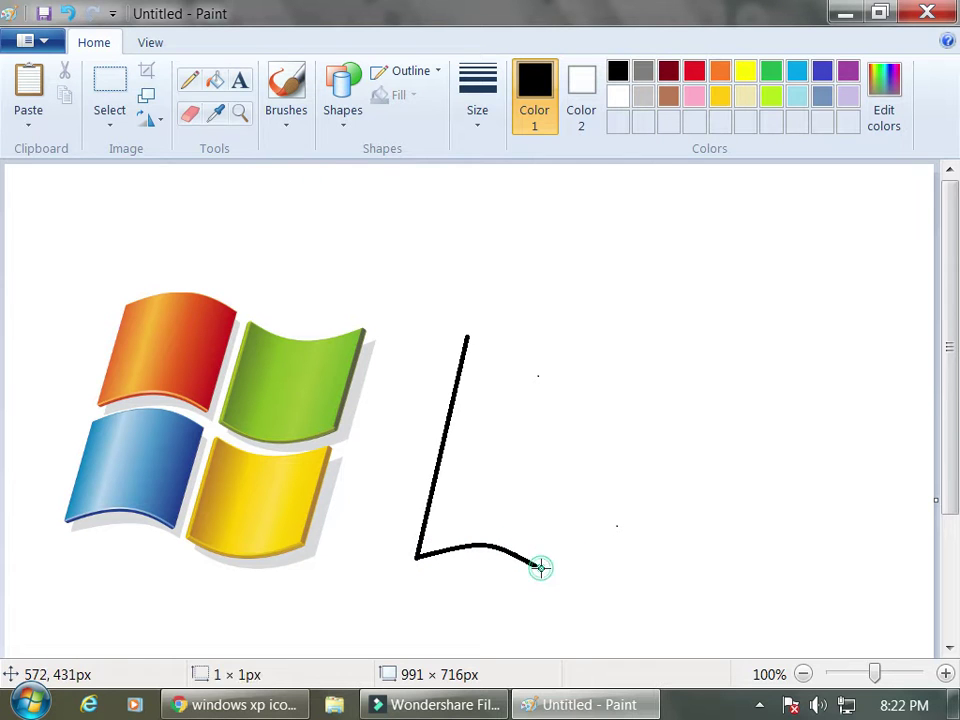
- Continue the bottom edge with a second curve about 129 × 29 px, bowed downward
left_click_drag(540, 567, 663, 579)
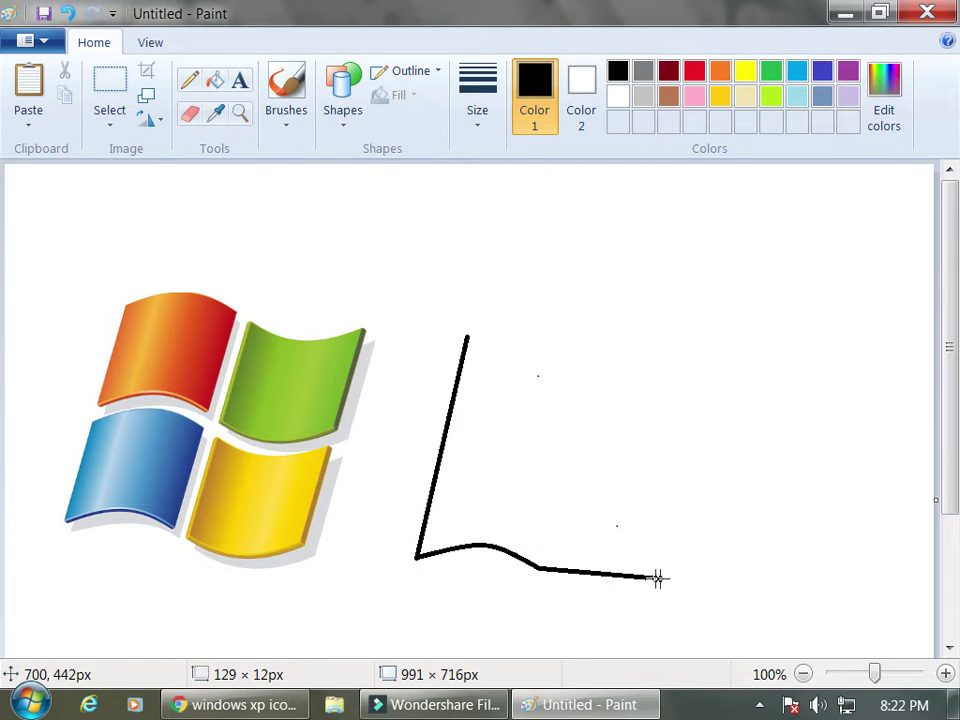
left_click_drag(593, 578, 593, 603)
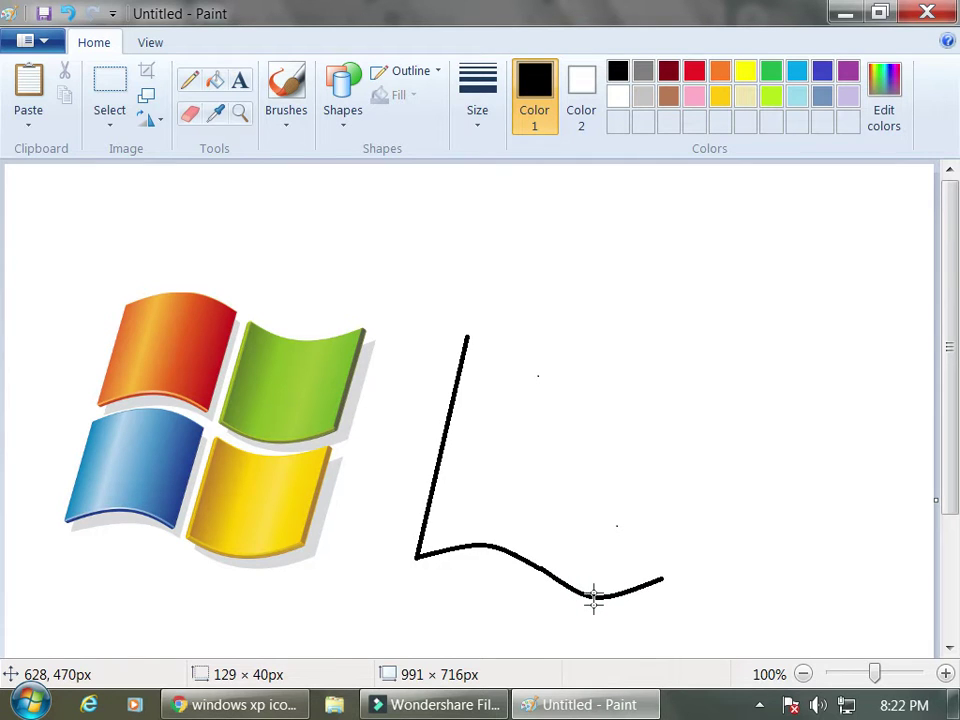
mouse_move(594, 598)
left_mouse_down()
mouse_move(594, 534)
mouse_move(589, 613)
mouse_move(591, 594)
left_mouse_up()
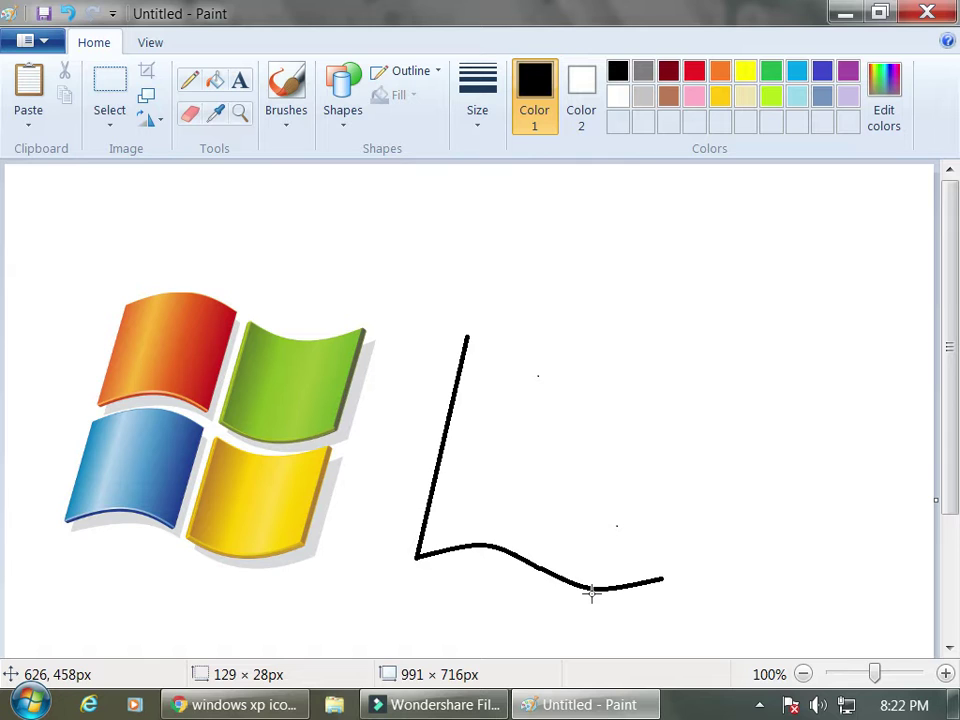
mouse_move(591, 594)
left_mouse_down()
mouse_move(594, 562)
mouse_move(593, 595)
left_mouse_up()
left_click(593, 595)
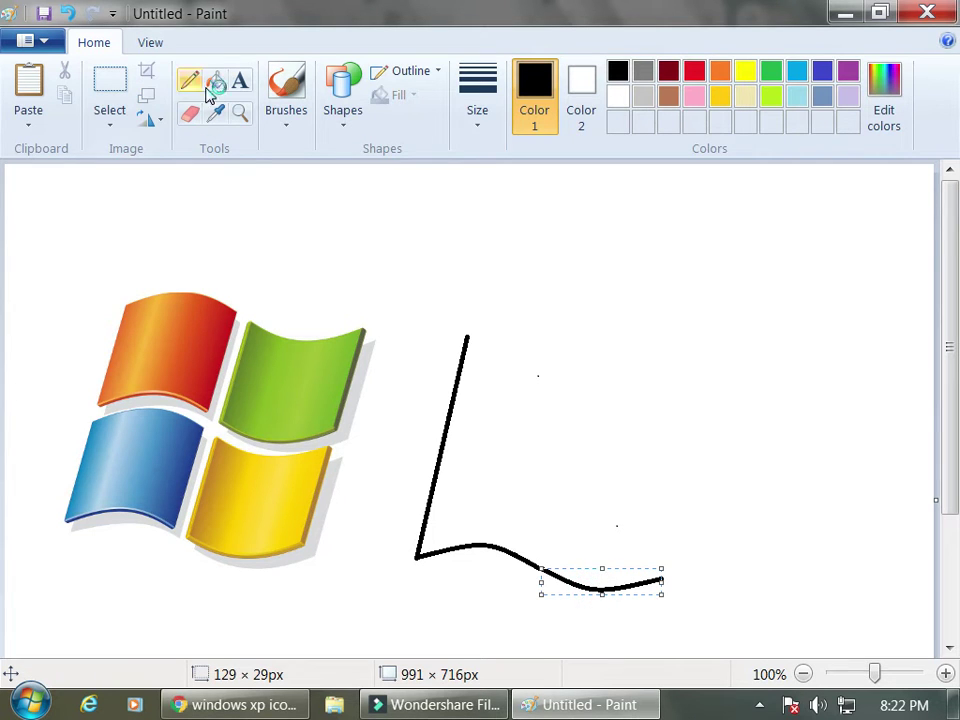
- Draw the flag's right edge as a slanted straight line about 55 × 236 px, using the second-thickest line size
left_click(352, 125)
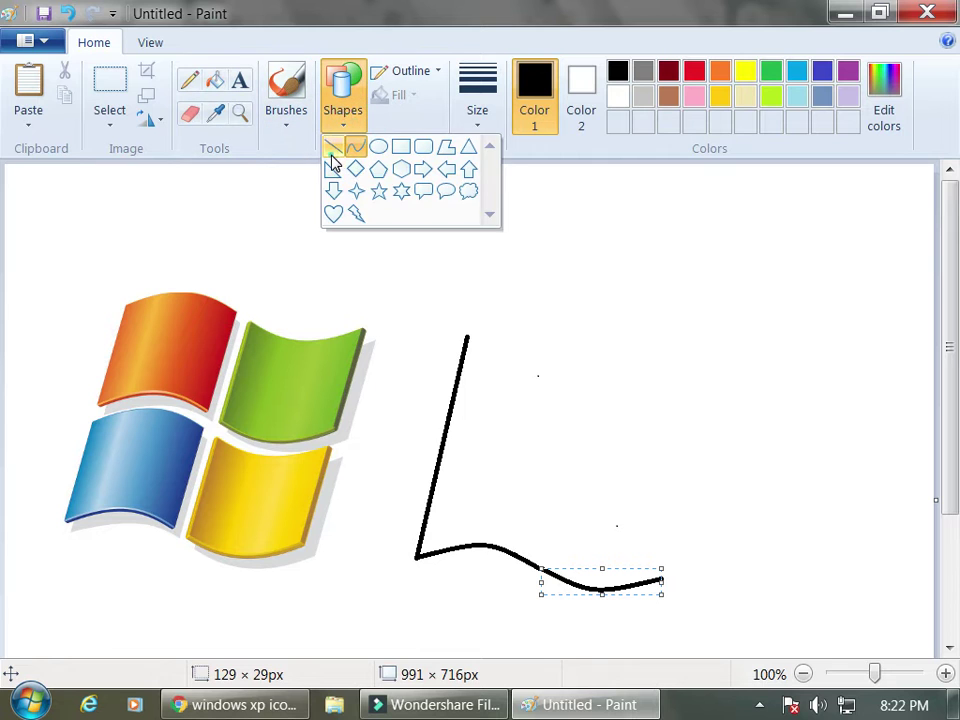
left_click(332, 150)
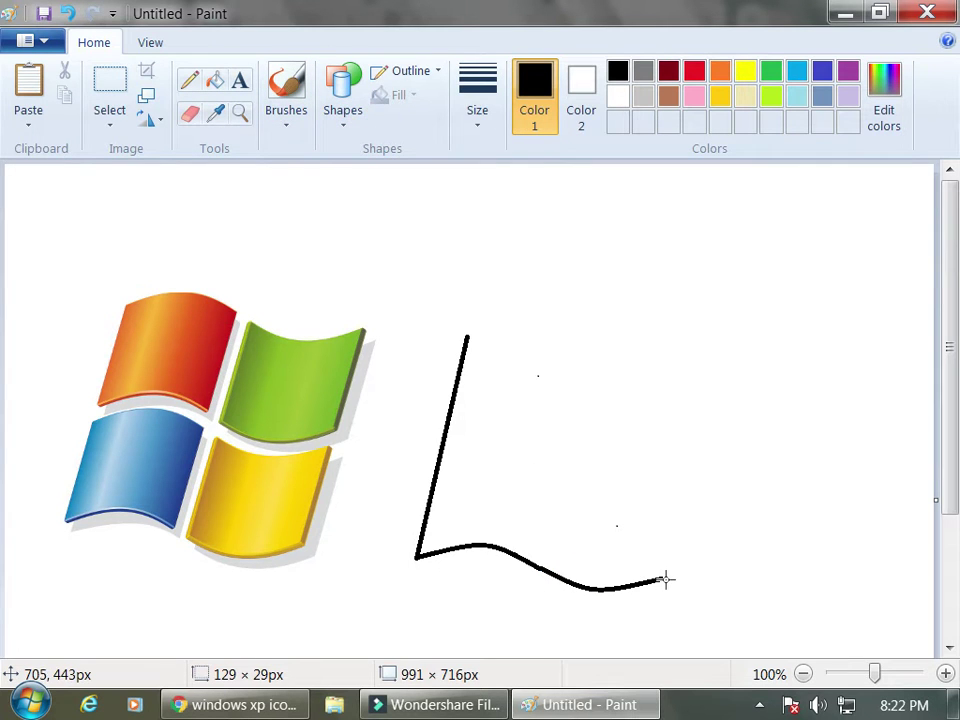
left_click_drag(665, 579, 716, 360)
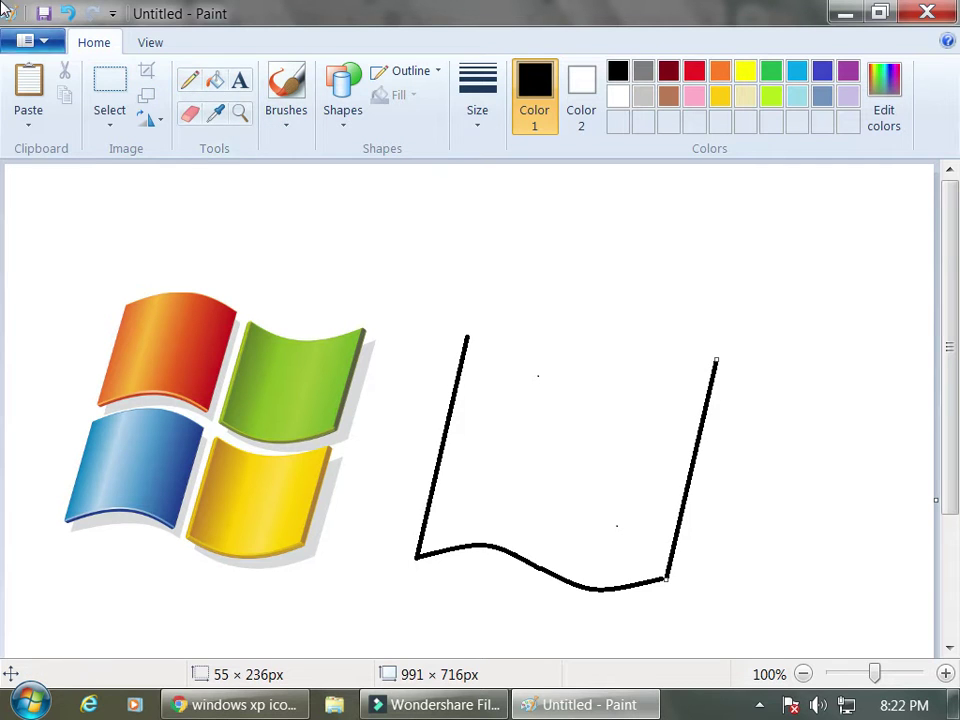
left_click(489, 113)
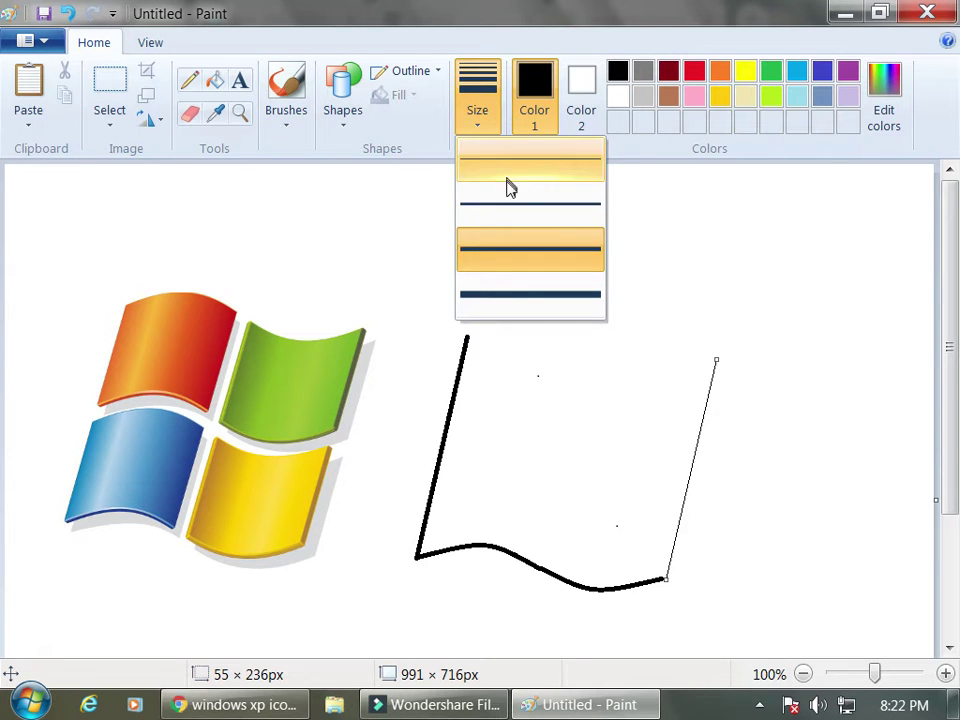
left_click(561, 243)
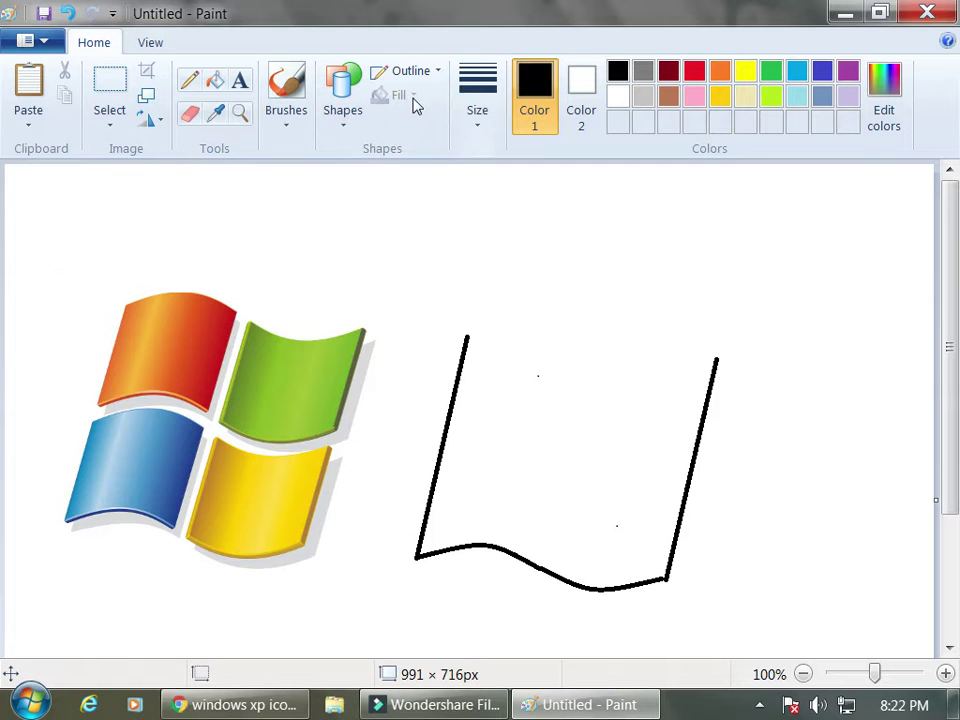
- Draw a curve about 122 × 40 px from the left edge's upper end, bowed upward, as the top edge's first half
left_click(476, 110)
left_click(473, 112)
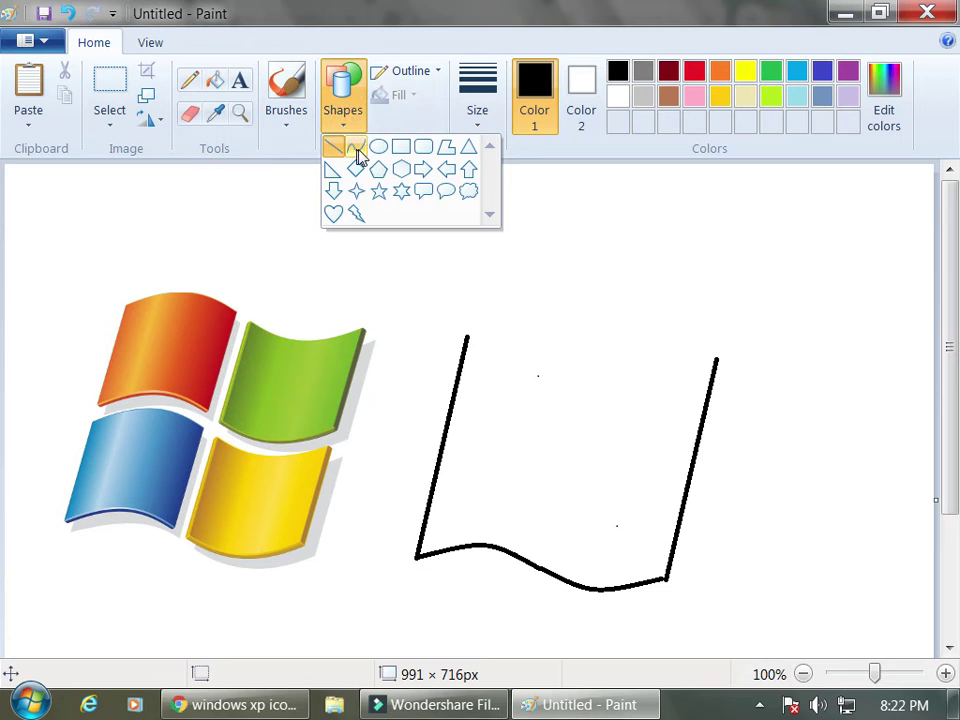
left_click(357, 149)
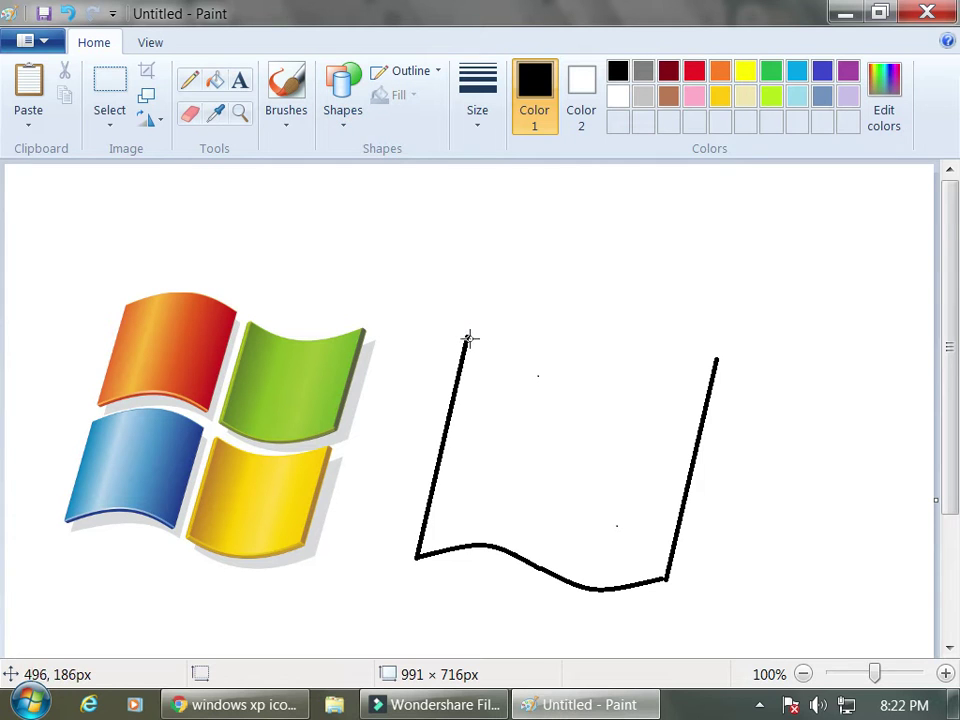
left_click_drag(465, 337, 531, 315)
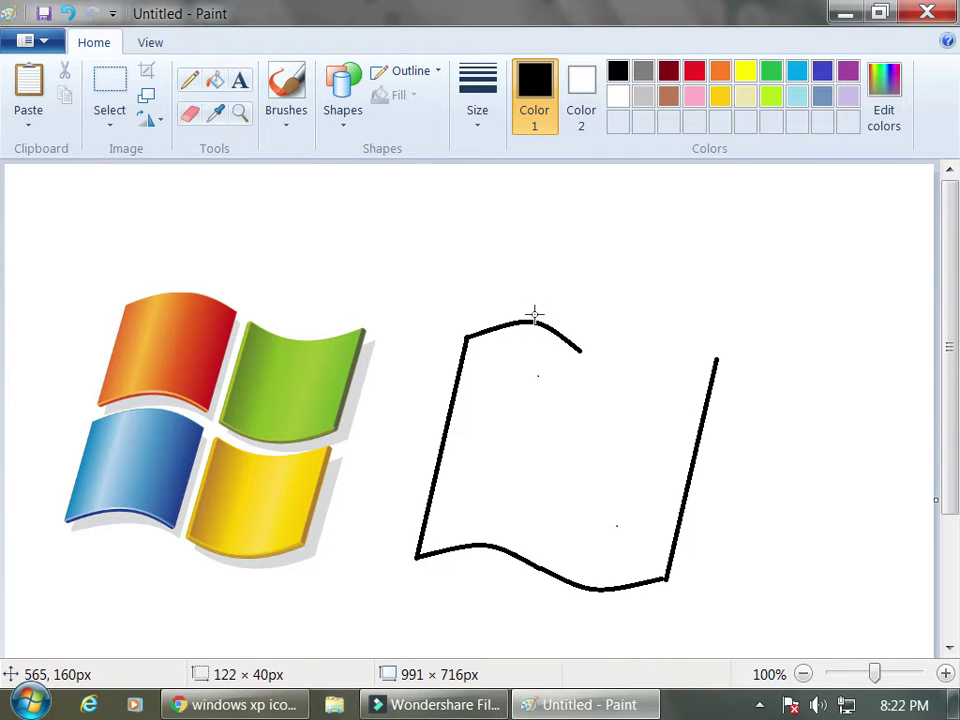
left_click(534, 313)
left_click(617, 362)
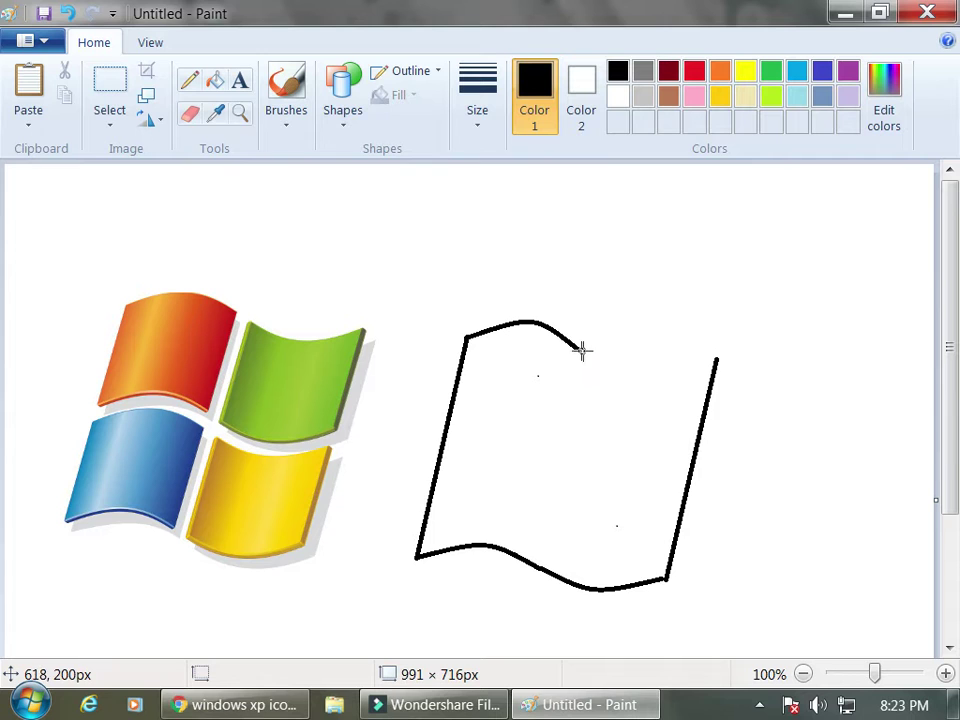
- Close the flag outline with a second top curve about 149 × 44 px, bowed downward to the right edge
left_click_drag(578, 347, 716, 366)
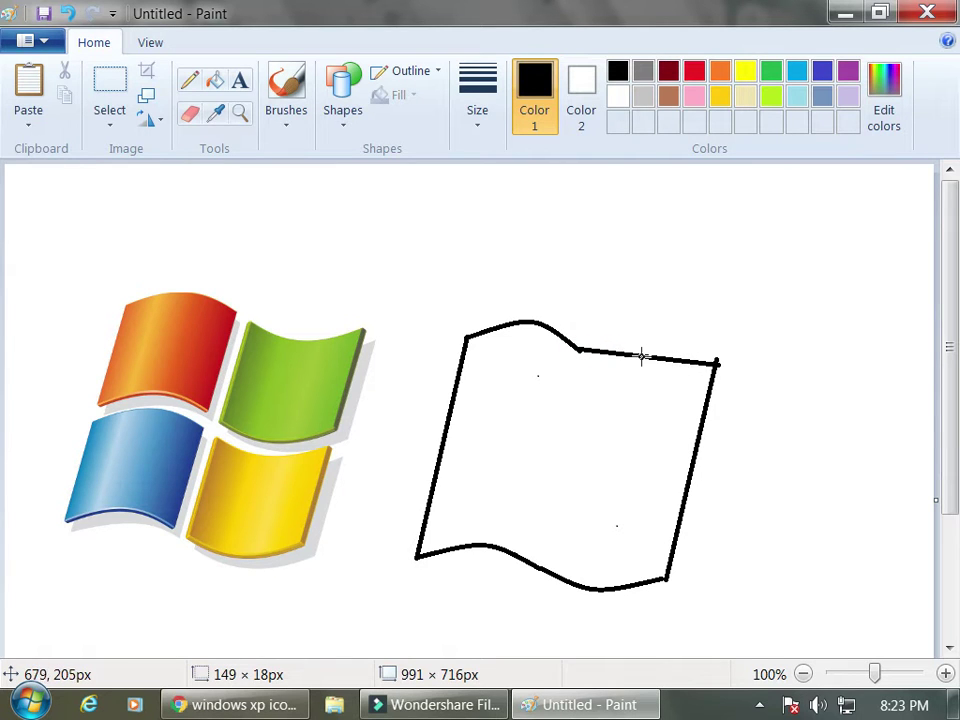
left_click_drag(641, 356, 634, 392)
left_click(633, 392)
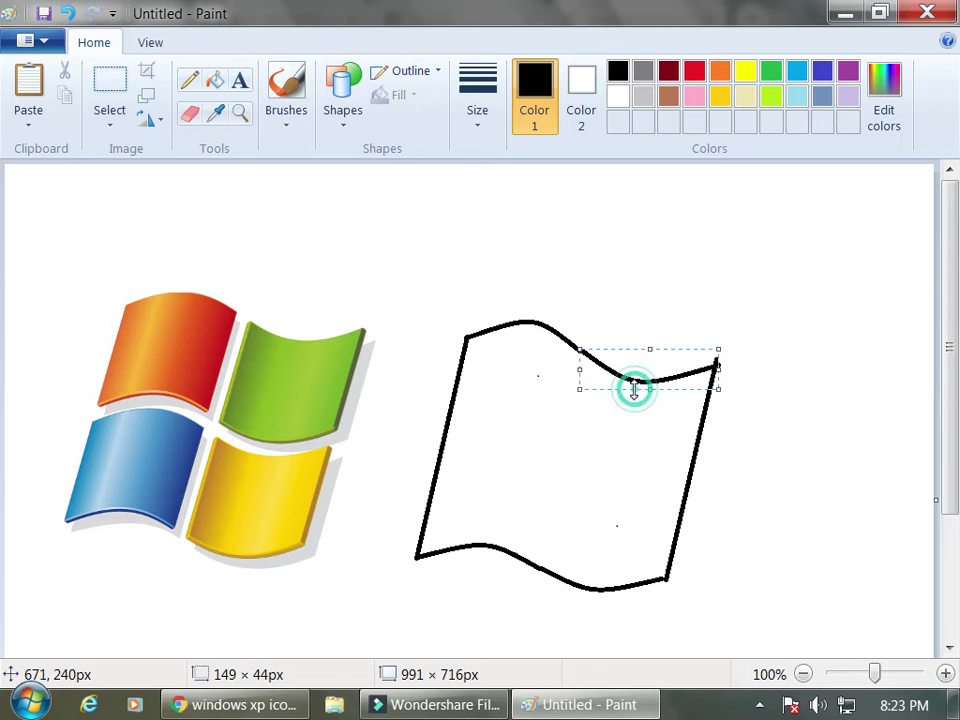
left_click(840, 362)
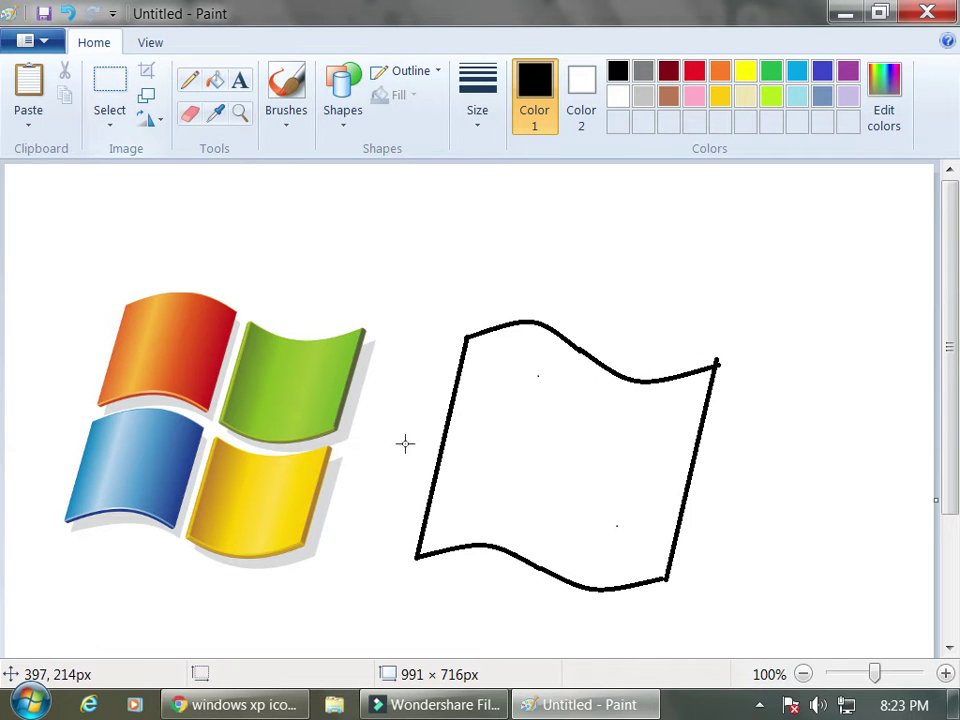
- Divide the flag across its middle with a curve about 266 × 45 px, bowed upward in the left half and downward in the right half
left_click_drag(443, 447, 690, 486)
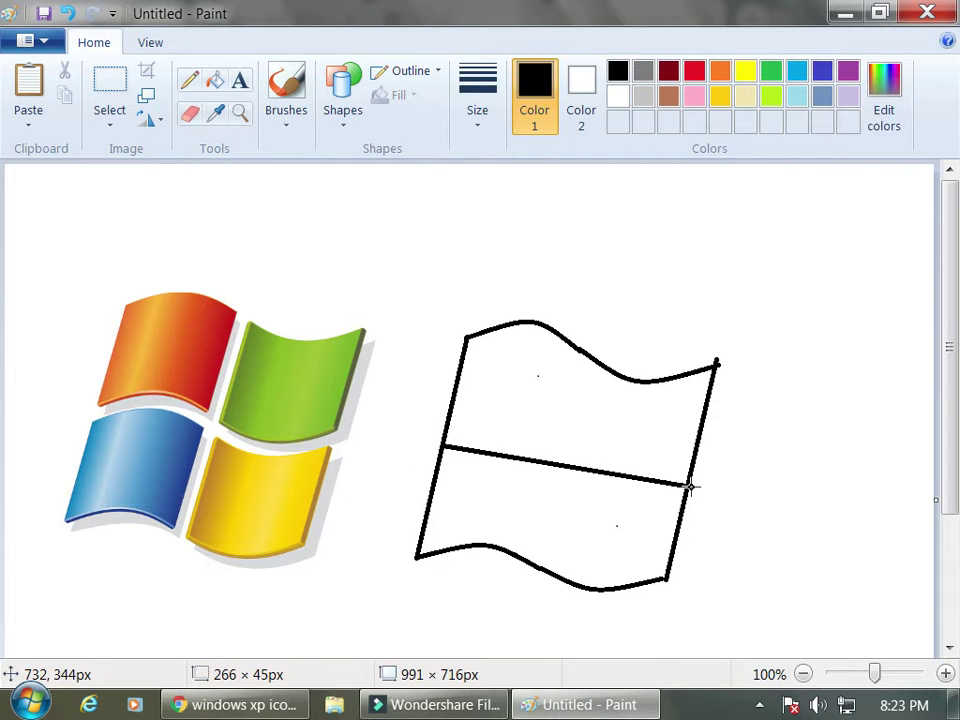
left_click_drag(503, 456, 507, 424)
left_click_drag(618, 459, 541, 506)
left_click(668, 604)
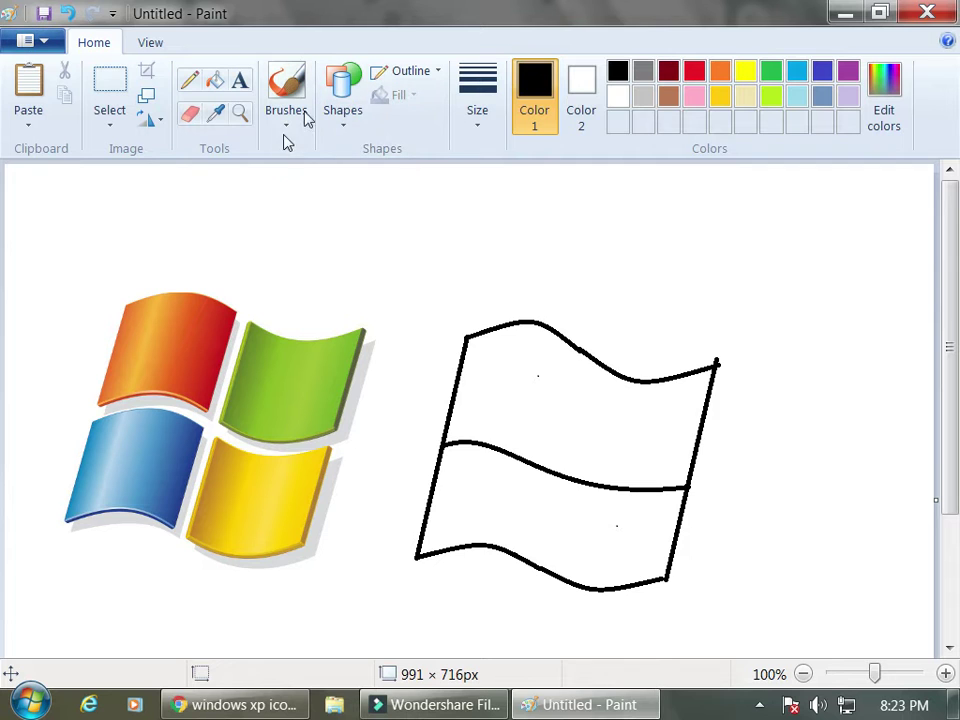
- Draw a slanted straight line from the middle of the flag's top edge to the middle of its bottom edge, splitting it into four panes
left_click(343, 100)
left_click(336, 140)
left_click_drag(594, 356, 535, 568)
left_click(739, 499)
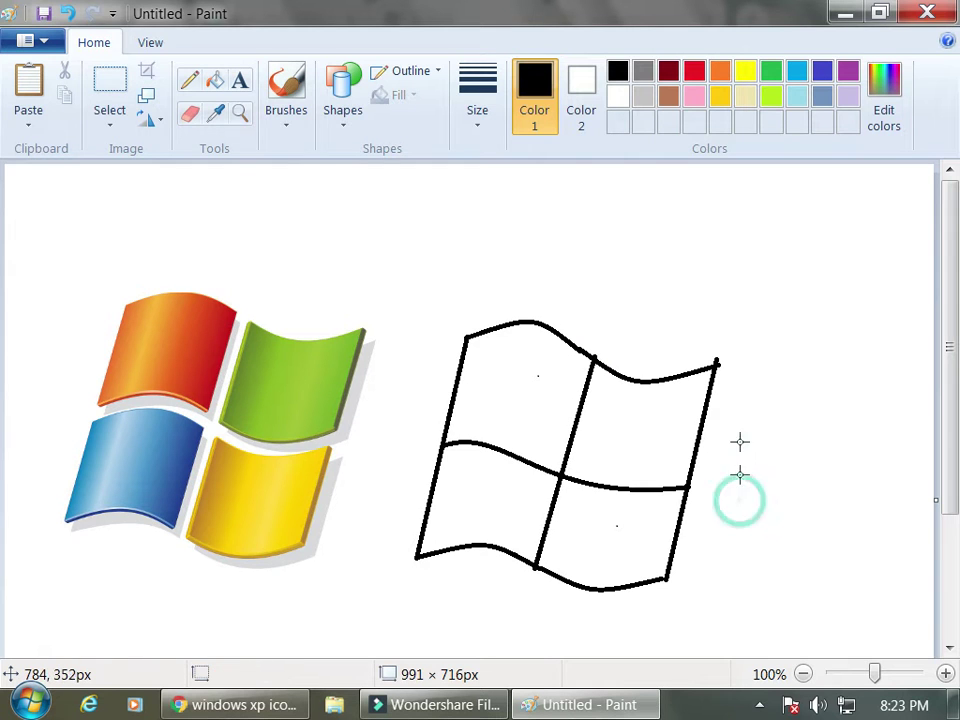
- Fill the flag's upper-left pane with red and its upper-right pane with lime
left_click(695, 74)
left_click(215, 84)
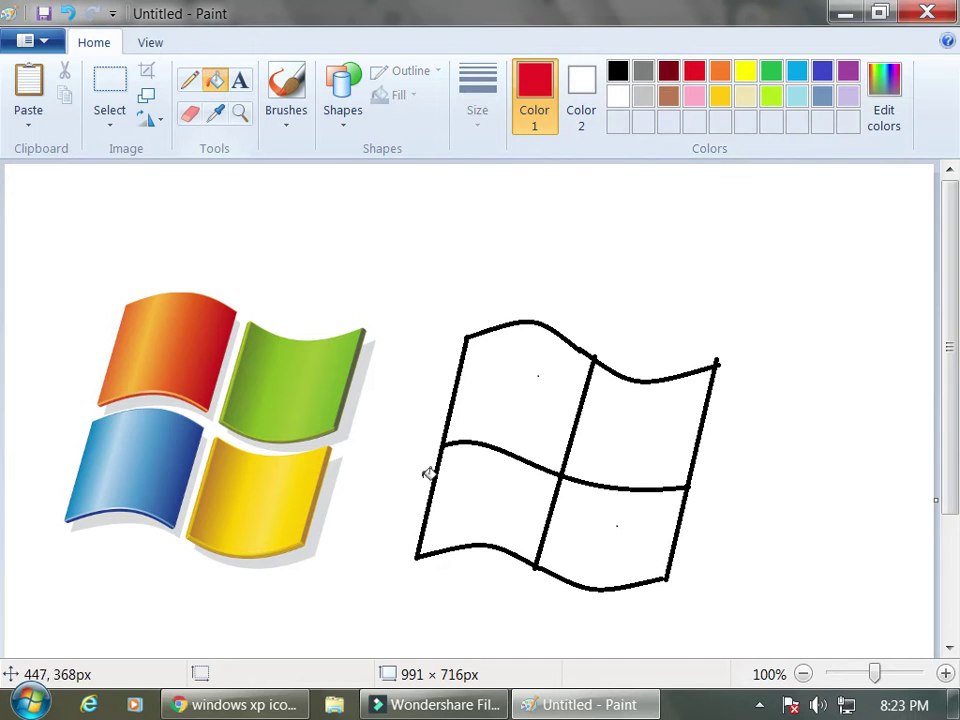
left_click(540, 402)
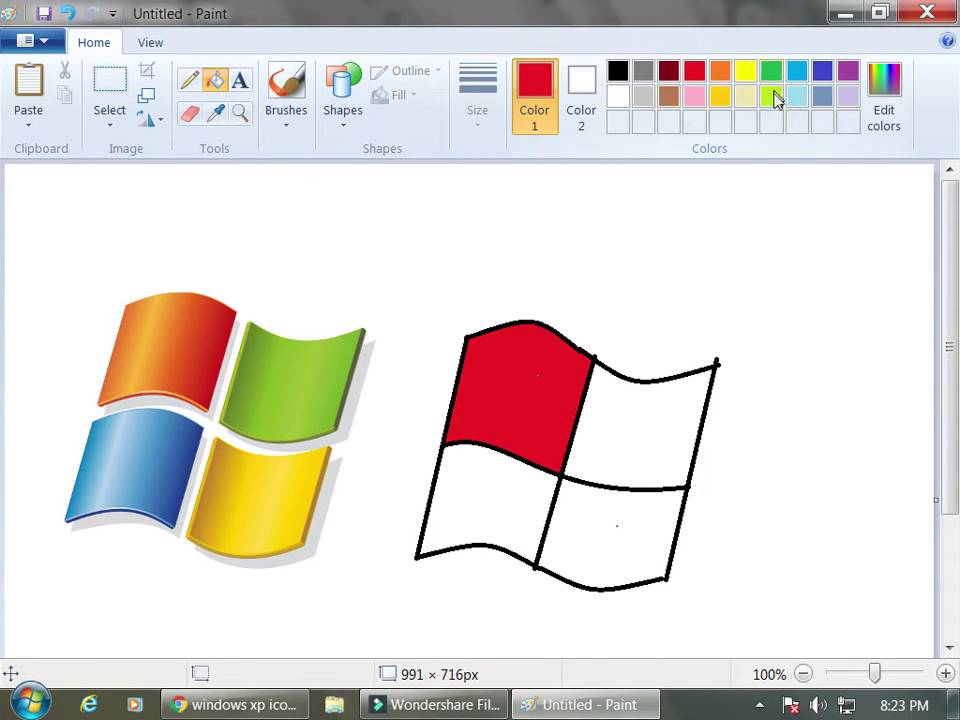
left_click(772, 104)
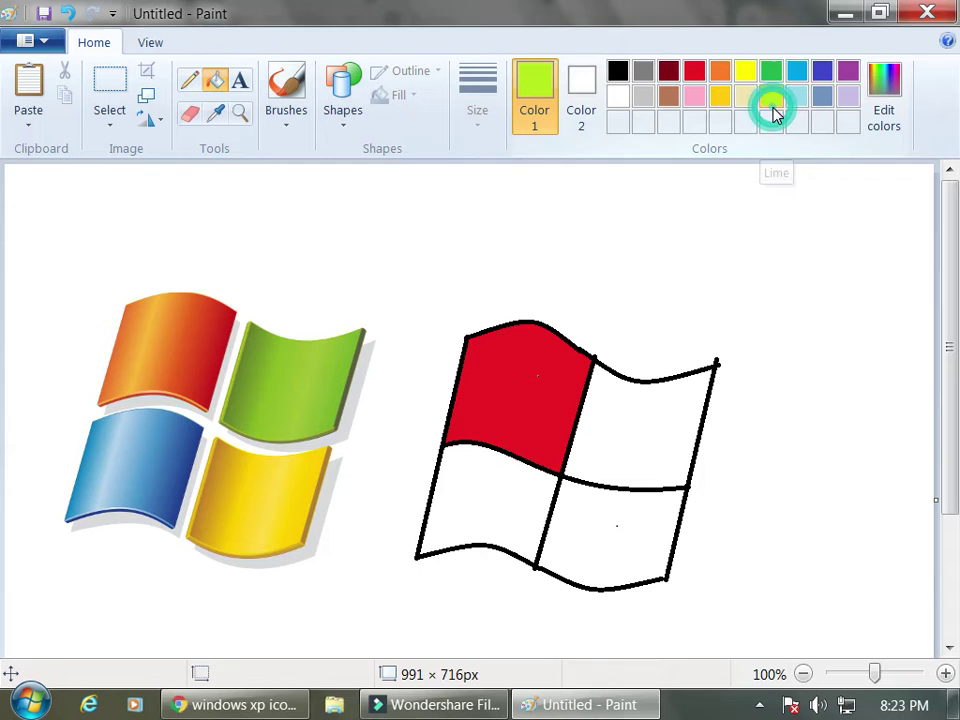
left_click(612, 452)
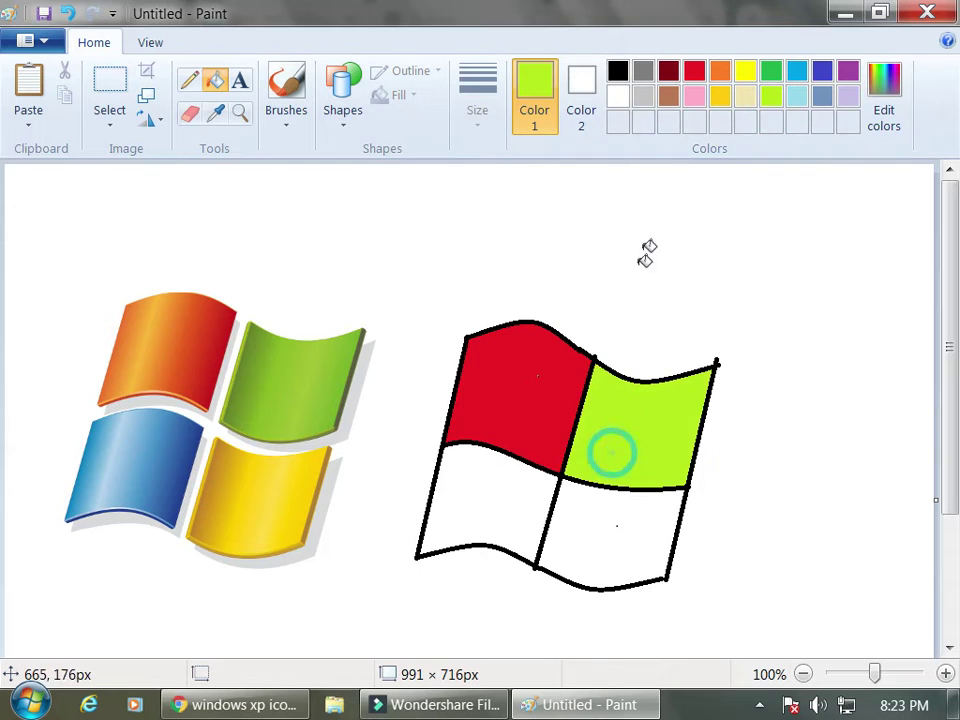
- Fill the lower-right pane with yellow and the lower-left pane with light blue, and recolor the flag's black outline white
left_click(745, 71)
left_click(582, 542)
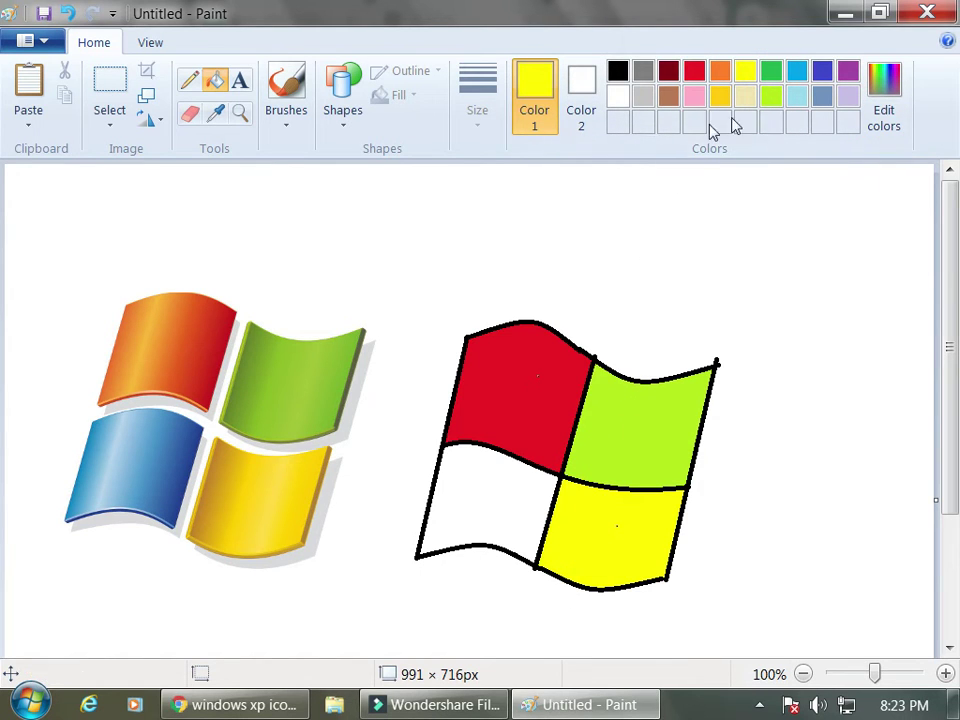
left_click(797, 71)
left_click(500, 505)
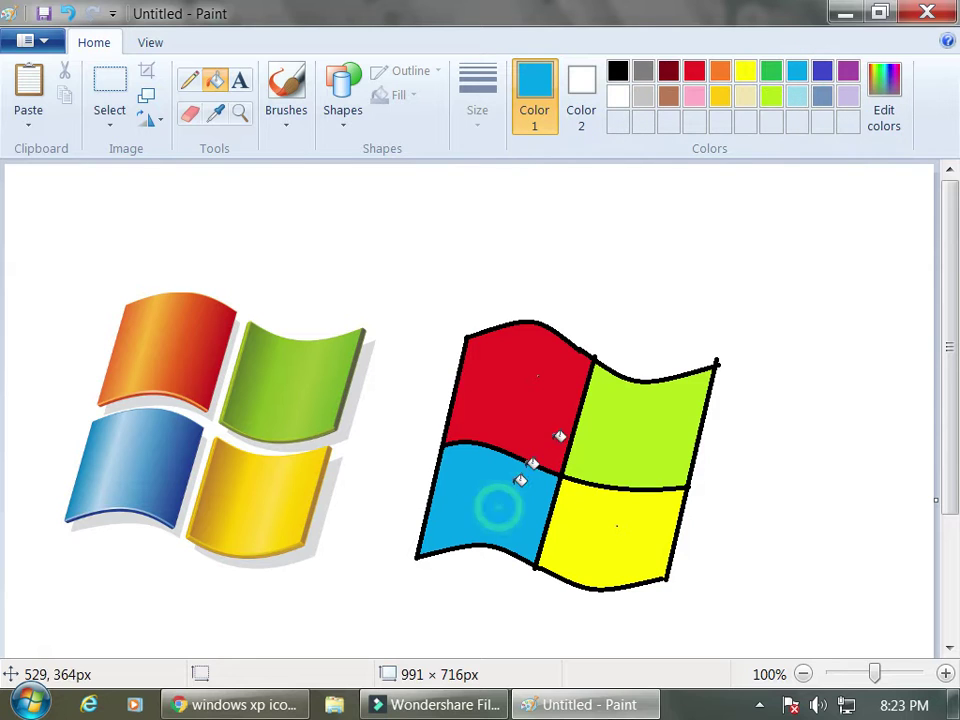
left_click(620, 96)
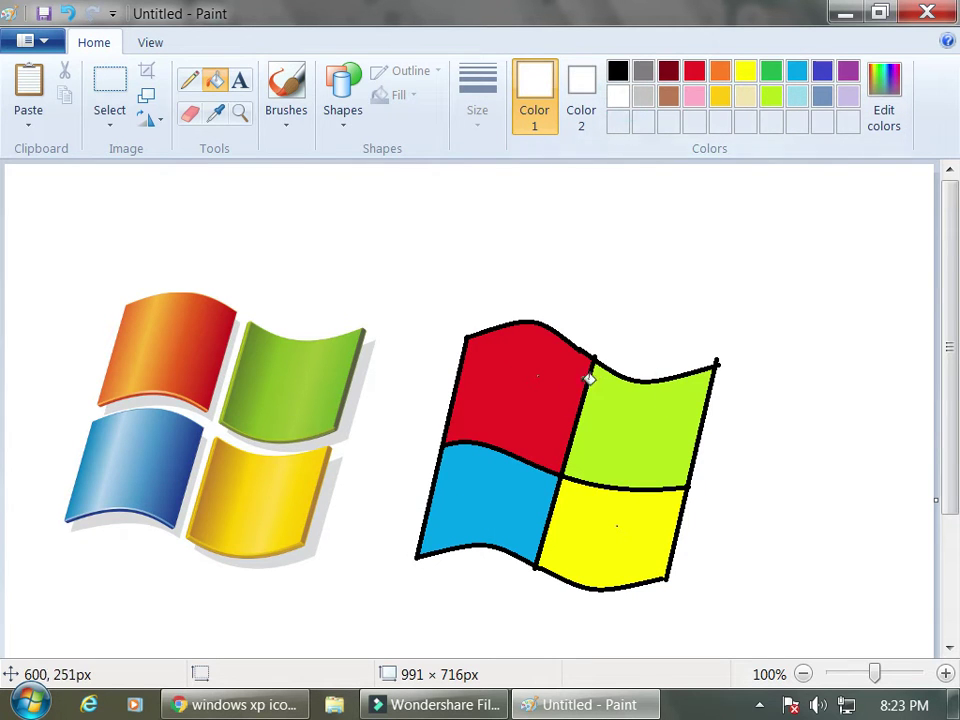
left_click(600, 354)
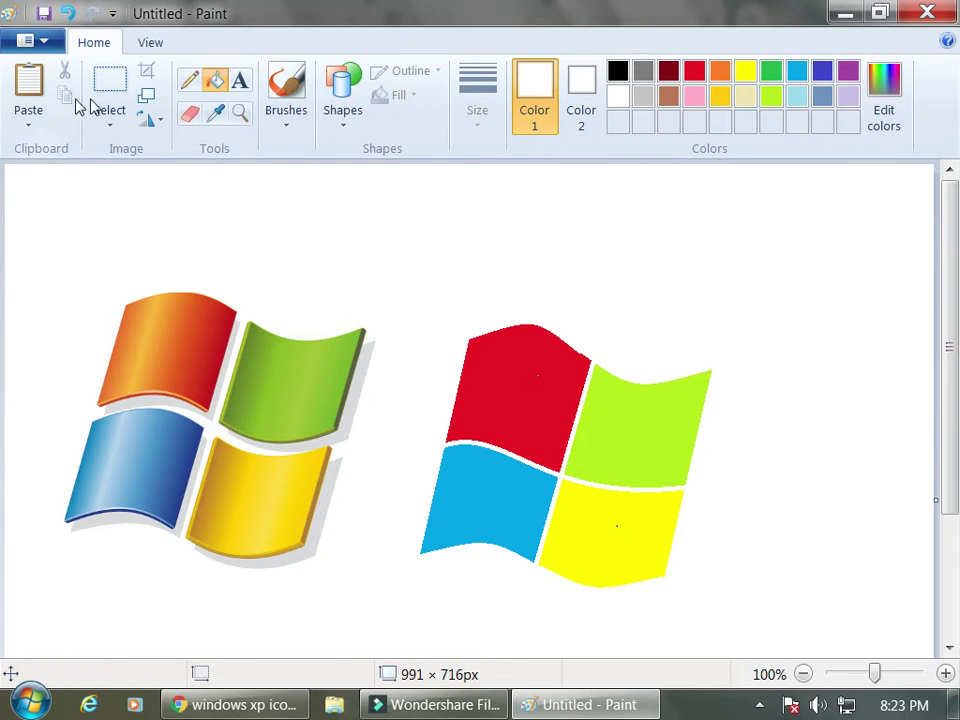
- Select the whole redrawn flag with a rectangular selection about 415 × 352 px
left_click(111, 130)
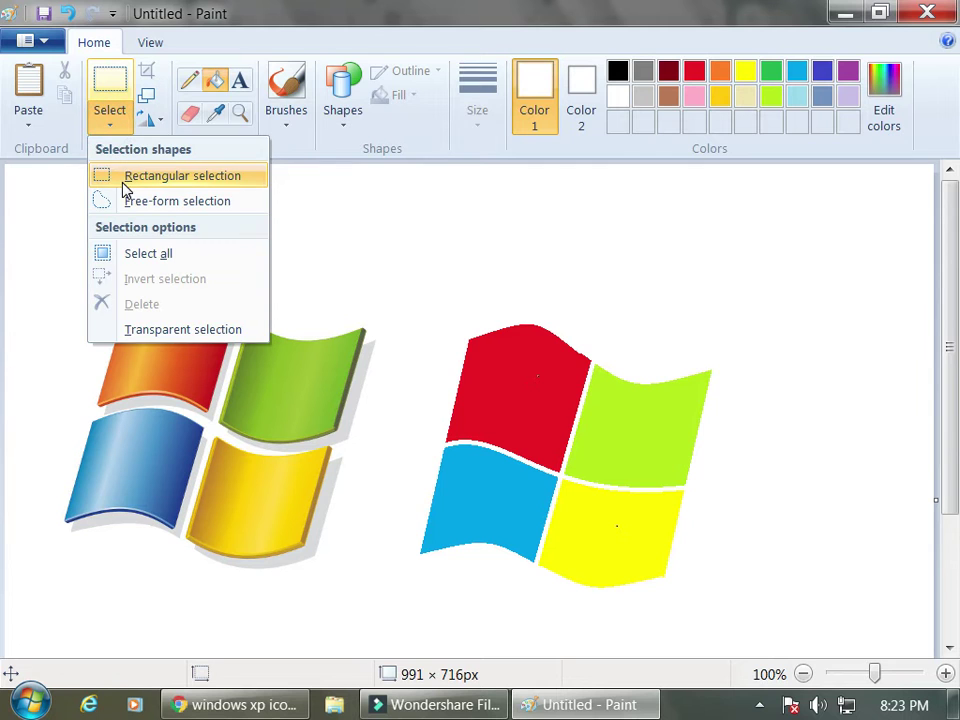
left_click(122, 178)
left_click_drag(443, 313, 754, 540)
left_click(827, 493)
mouse_move(783, 338)
left_mouse_down()
mouse_move(445, 576)
mouse_move(420, 615)
left_mouse_up()
left_click(360, 626)
left_click(424, 612)
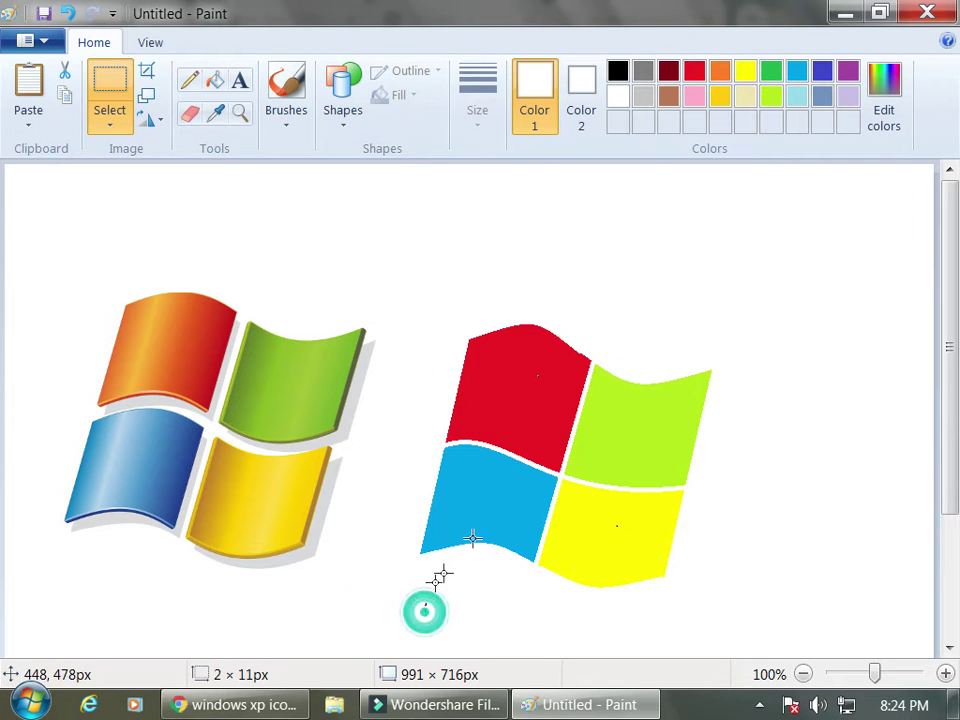
left_click_drag(424, 551, 731, 332)
left_click(354, 634)
left_click_drag(391, 633, 452, 596)
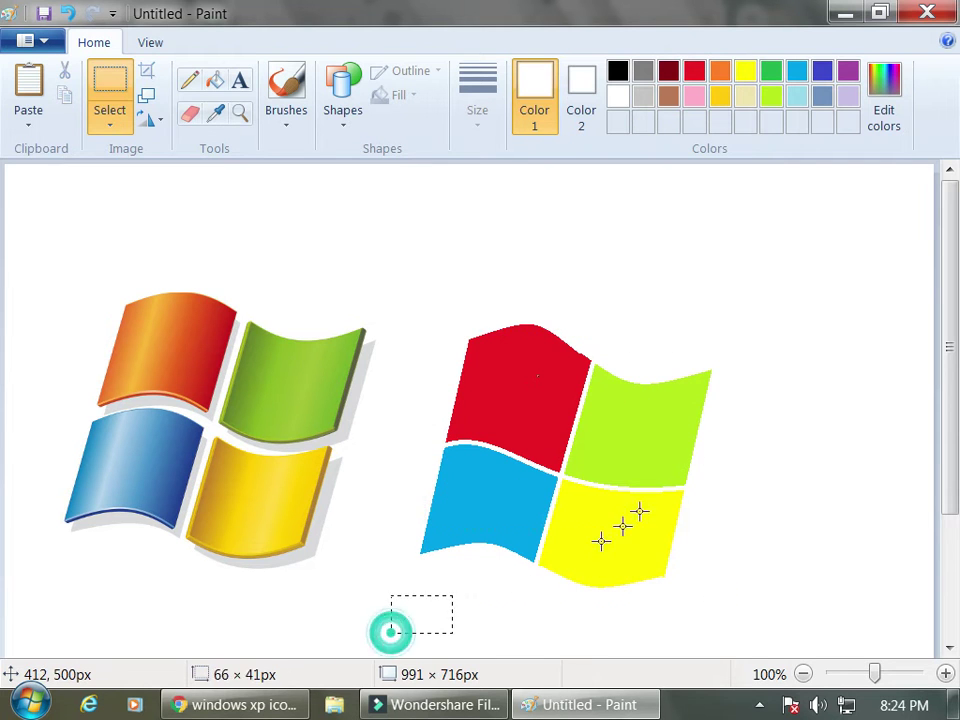
mouse_move(640, 512)
left_mouse_down()
mouse_move(790, 325)
mouse_move(781, 301)
left_mouse_up()
left_click(448, 705)
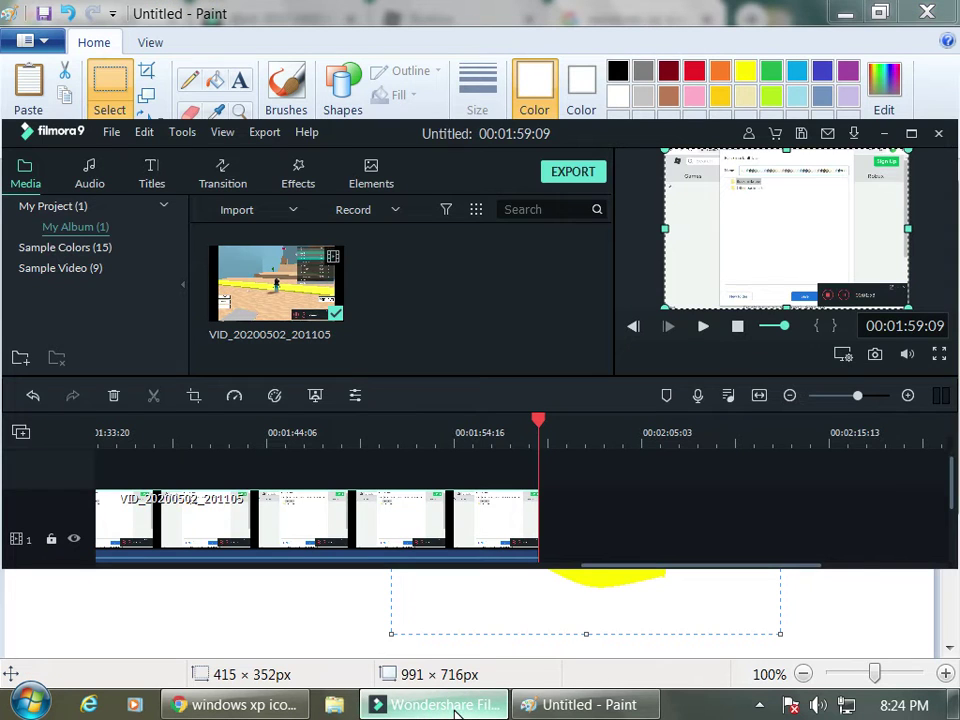
left_click(572, 705)
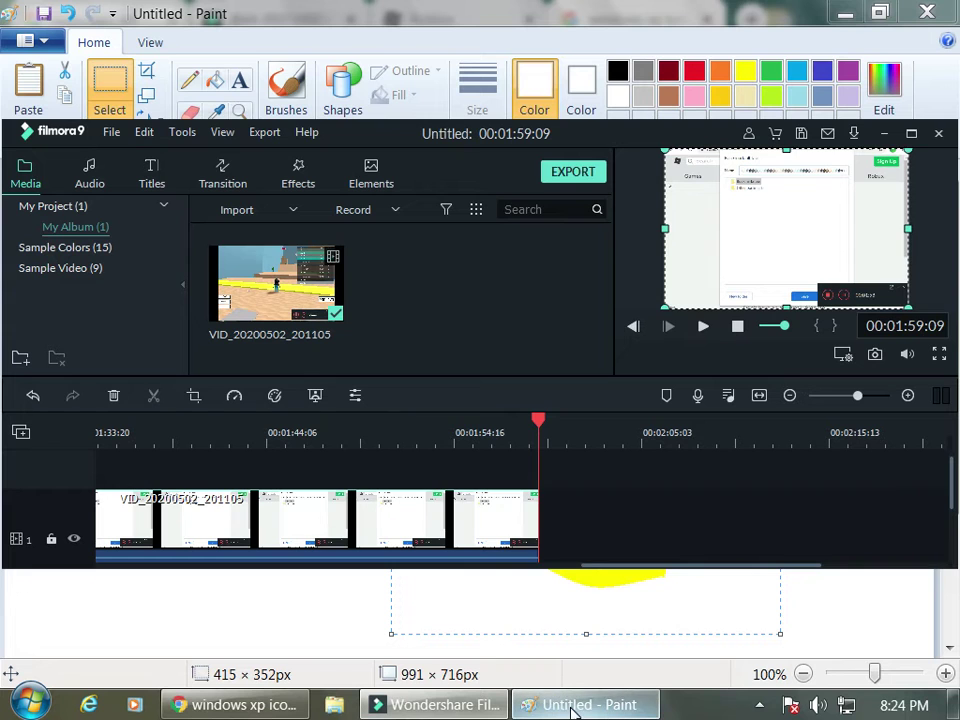
left_click(572, 710)
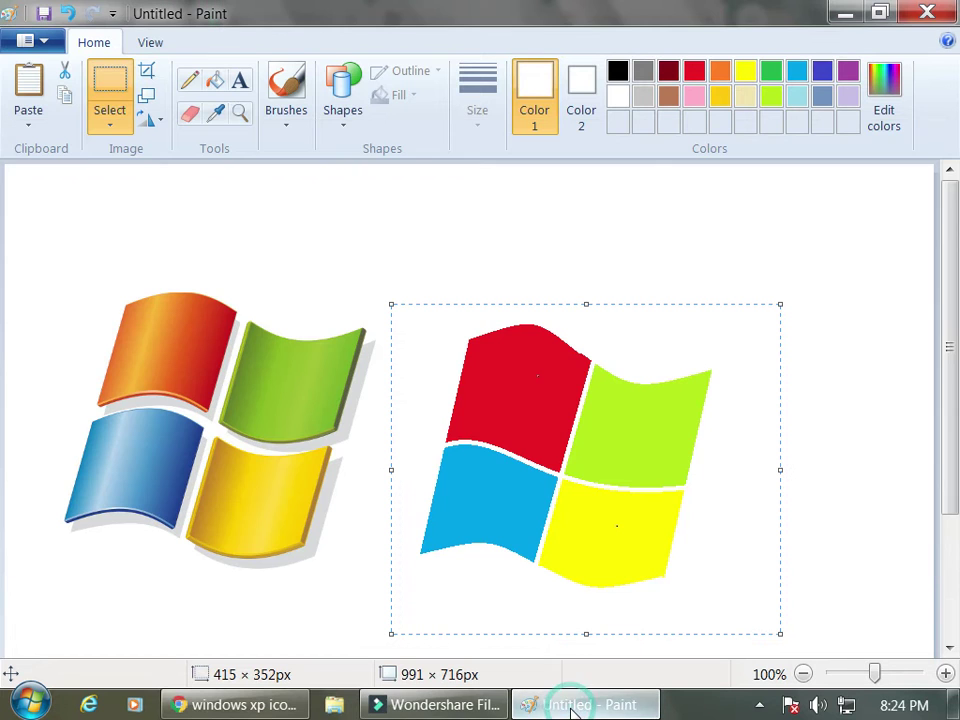
left_click(484, 705)
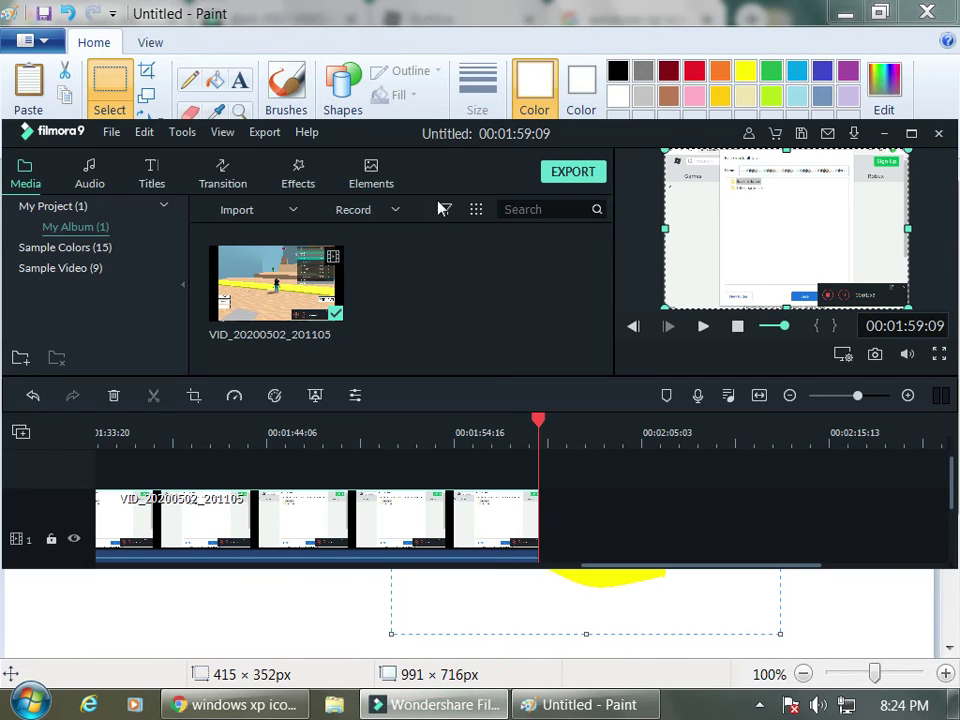
left_click(341, 211)
left_click(339, 209)
left_click(576, 710)
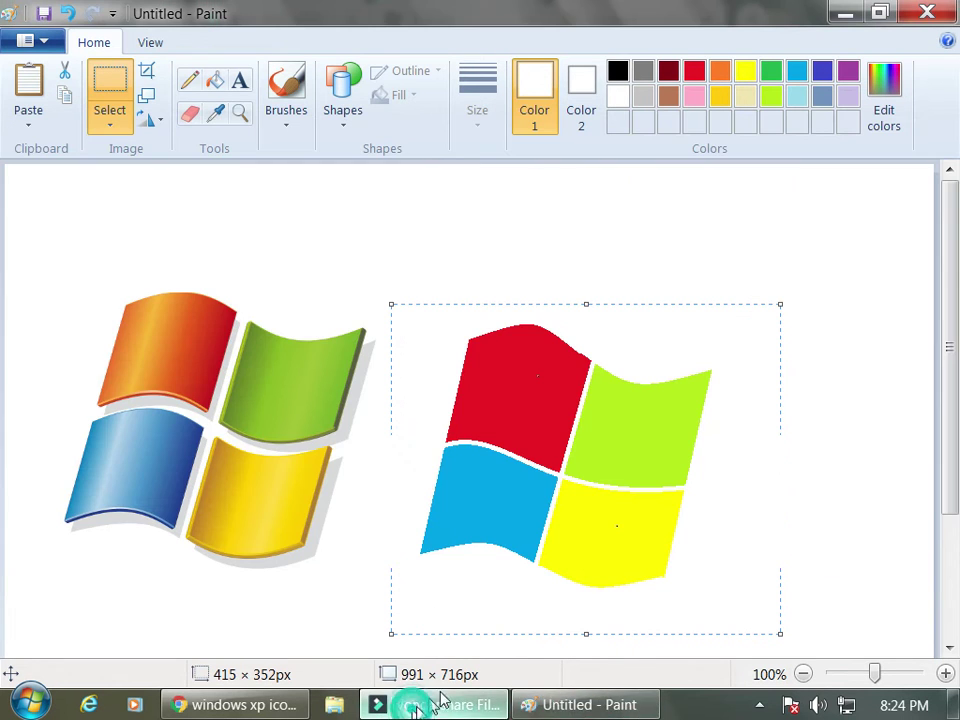
- Enclose the redrawn flag in a rectangular selection about 335 × 326 px and move it up near the canvas's top edge
left_click_drag(622, 538, 630, 489)
left_click(429, 208)
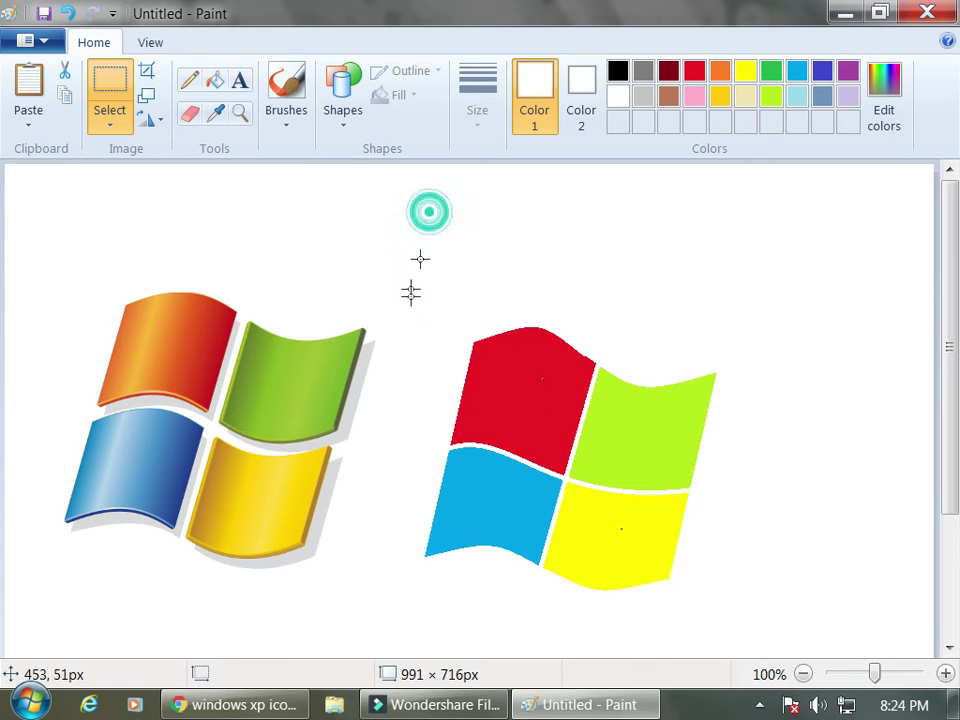
left_click_drag(426, 610, 735, 304)
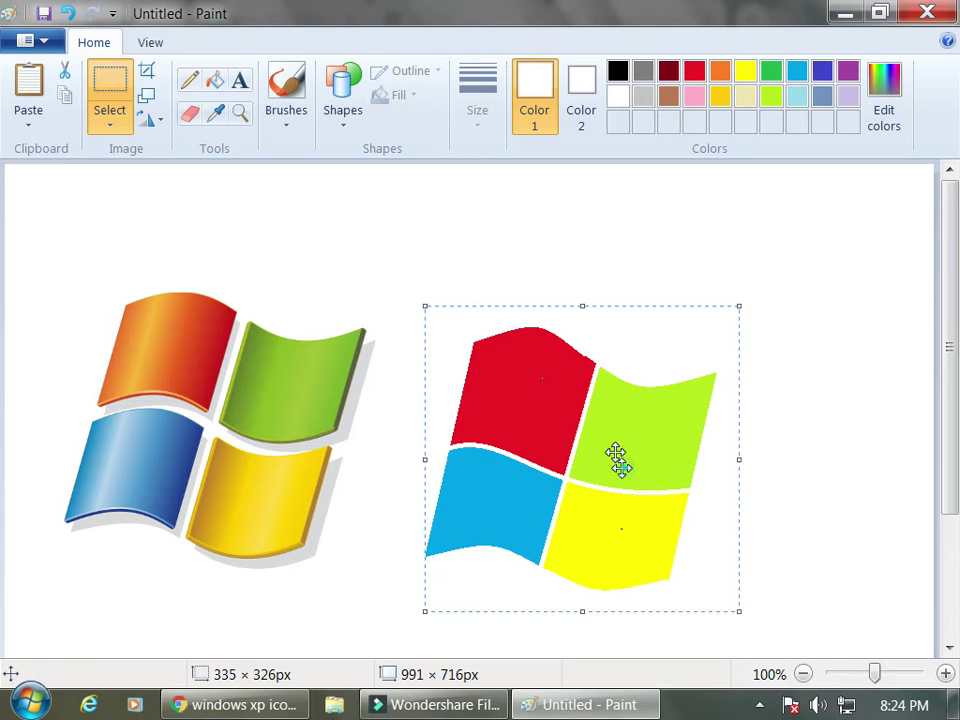
left_click_drag(617, 456, 591, 334)
- Copy the selected flag and place the pasted duplicate directly below the original
right_click(510, 311)
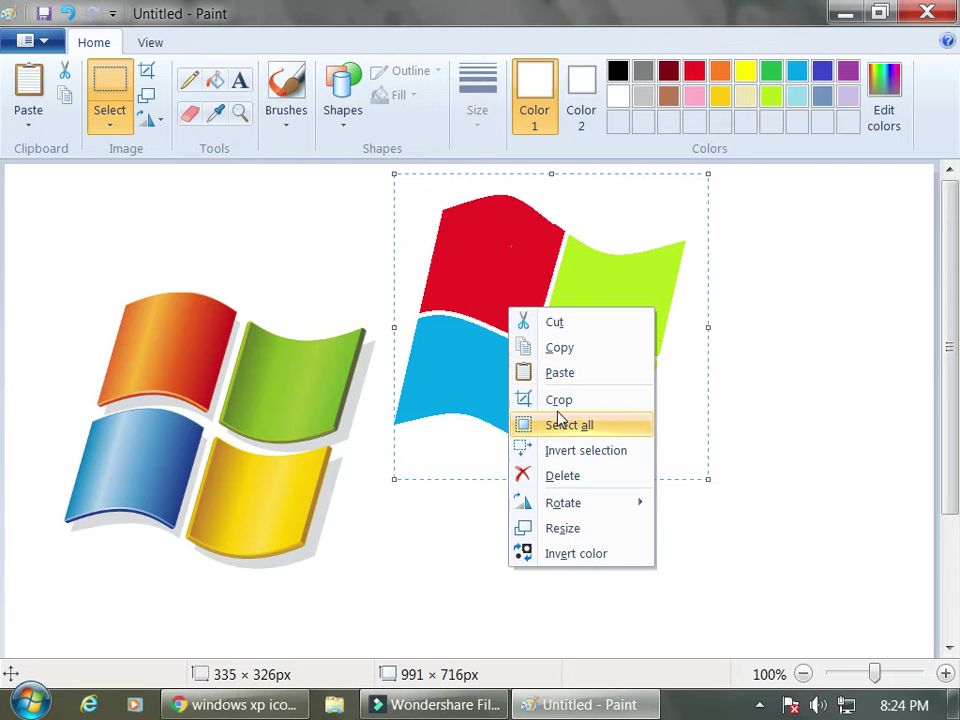
left_click(567, 352)
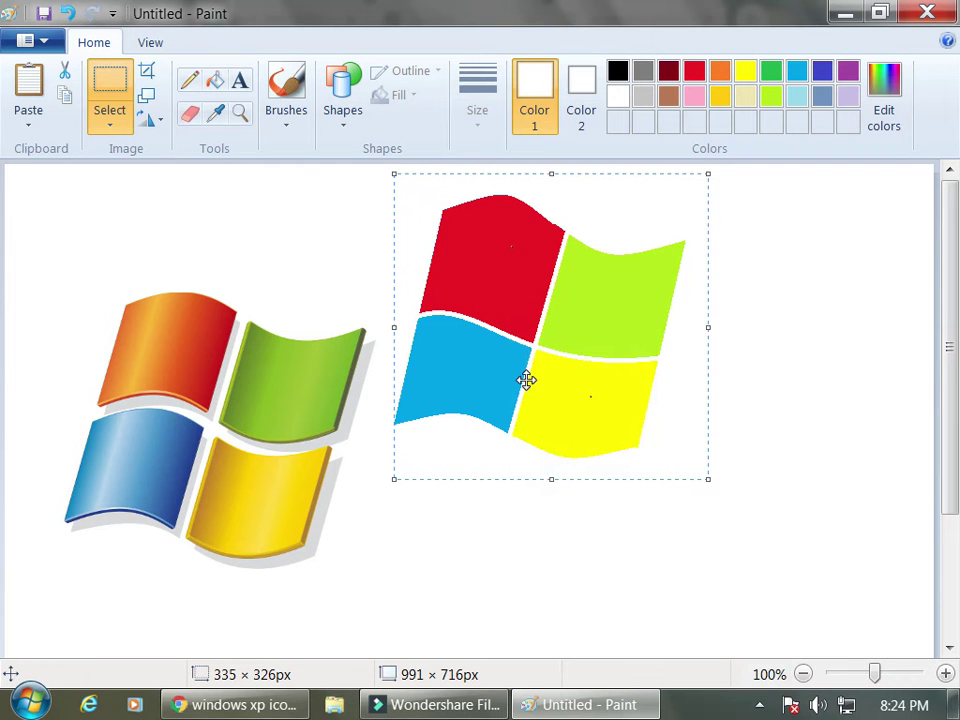
left_click(955, 705)
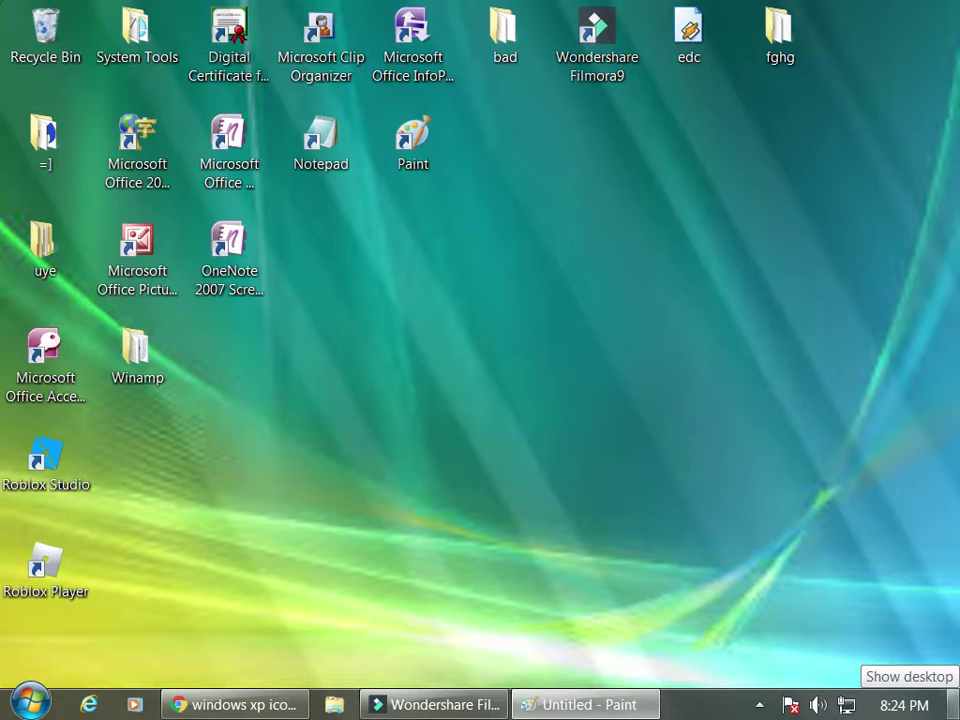
left_click(598, 700)
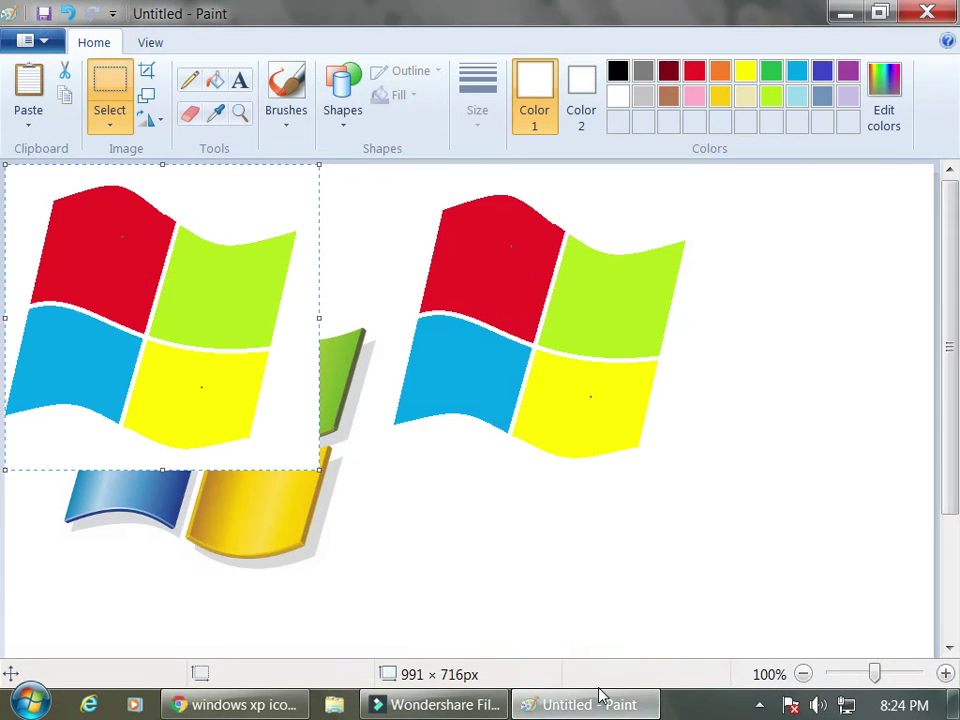
mouse_move(150, 313)
left_mouse_down()
mouse_move(353, 458)
mouse_move(817, 525)
mouse_move(797, 480)
mouse_move(836, 508)
mouse_move(791, 486)
mouse_move(598, 606)
mouse_move(526, 640)
mouse_move(524, 628)
left_mouse_up()
scroll(563, 568, "down", 4)
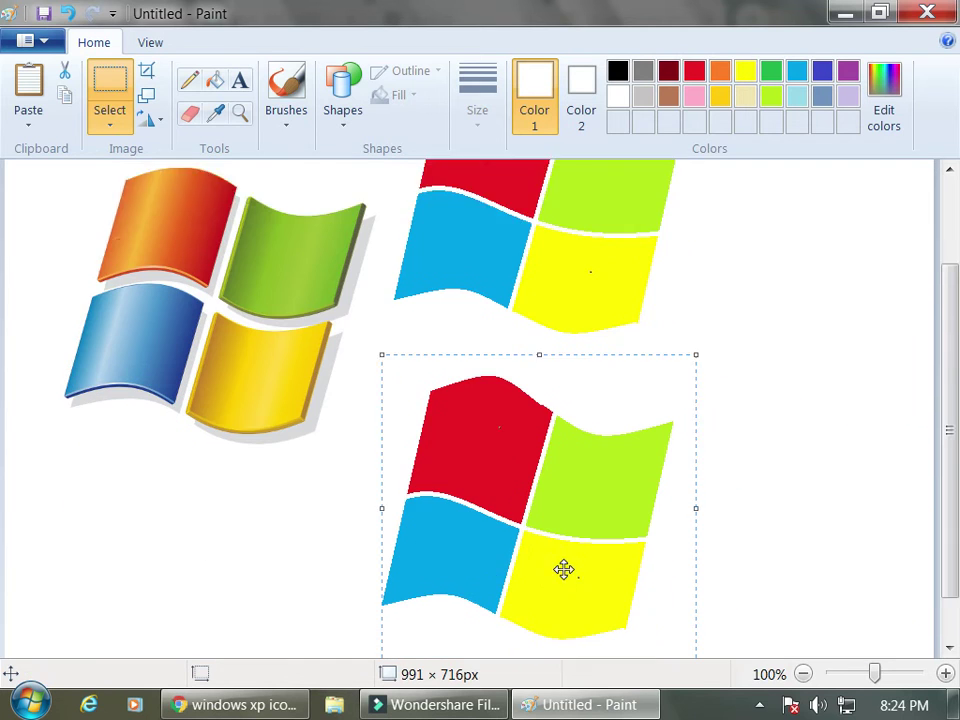
- Fill all four panes of the duplicate flag with dark gray
left_click(643, 72)
left_click(213, 80)
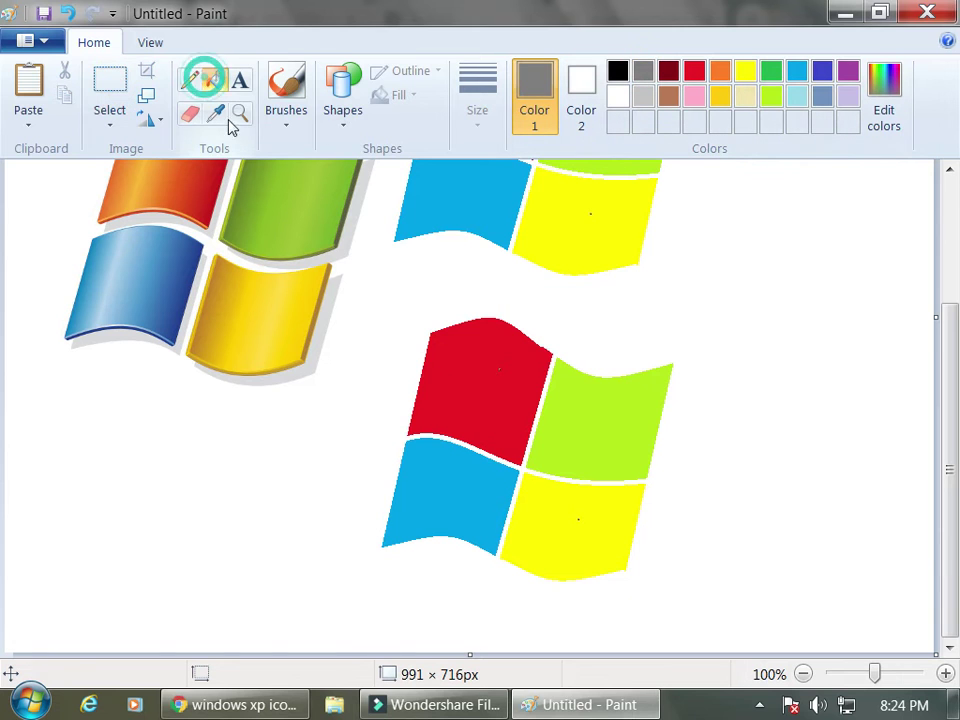
left_click(484, 414)
left_click(590, 435)
left_click(563, 535)
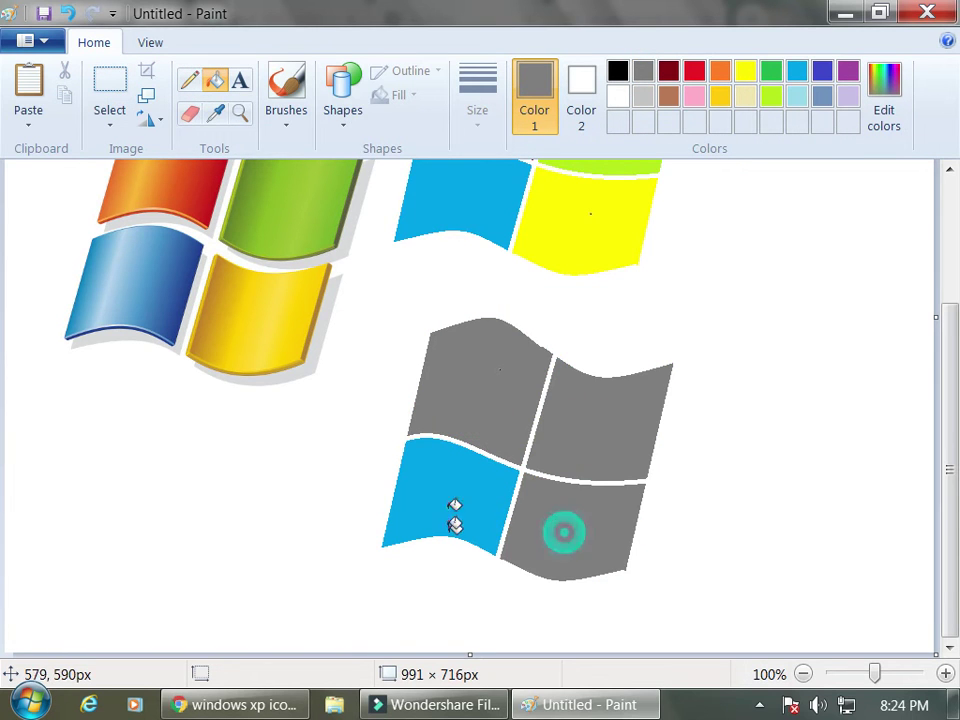
left_click(440, 497)
scroll(443, 371, "up", 3)
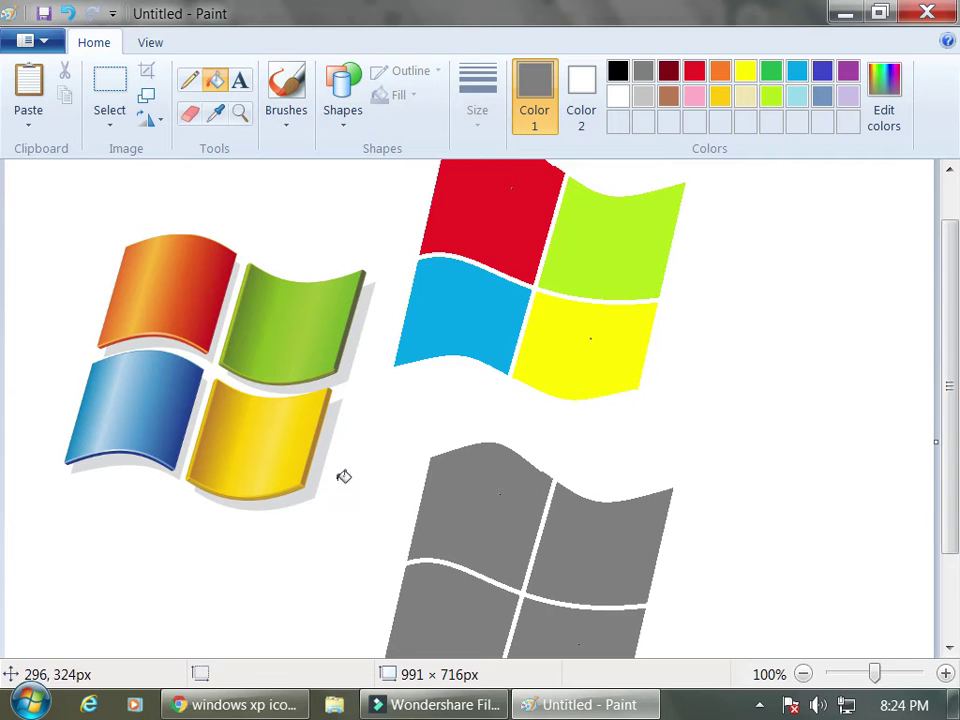
left_click(111, 128)
left_click(150, 193)
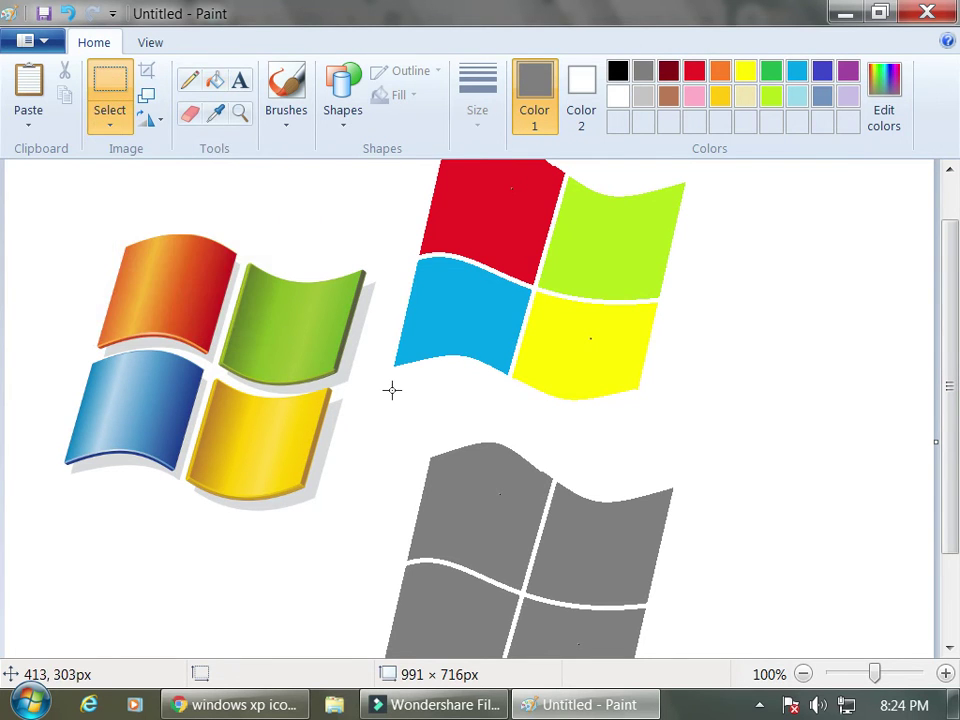
left_click_drag(386, 389, 729, 171)
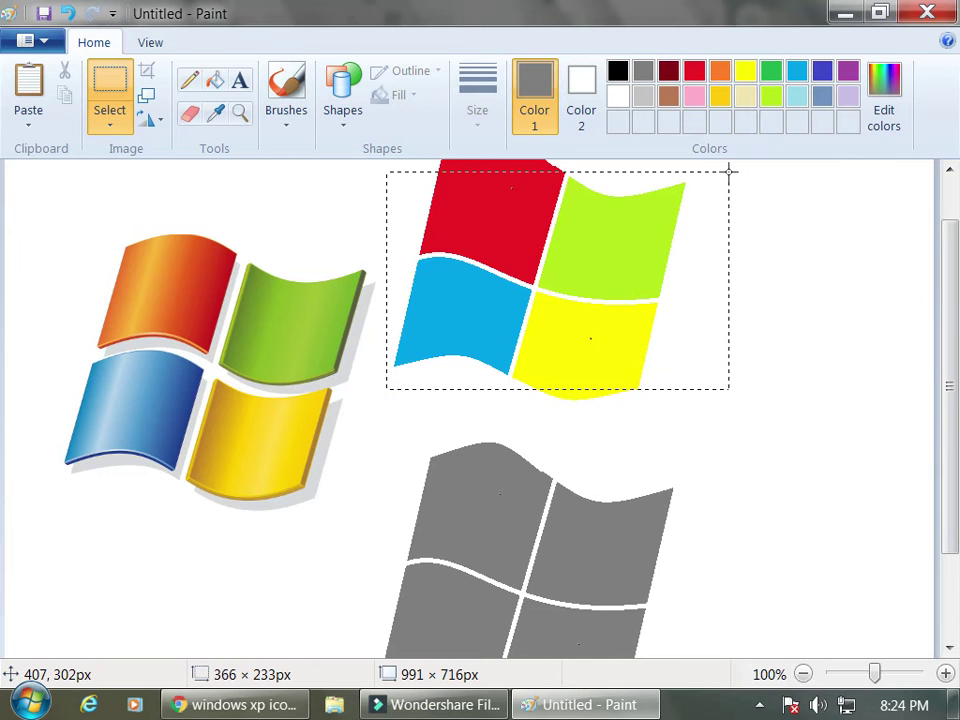
left_click(874, 411)
- Switch the selection mode to free-form selection
left_click(112, 128)
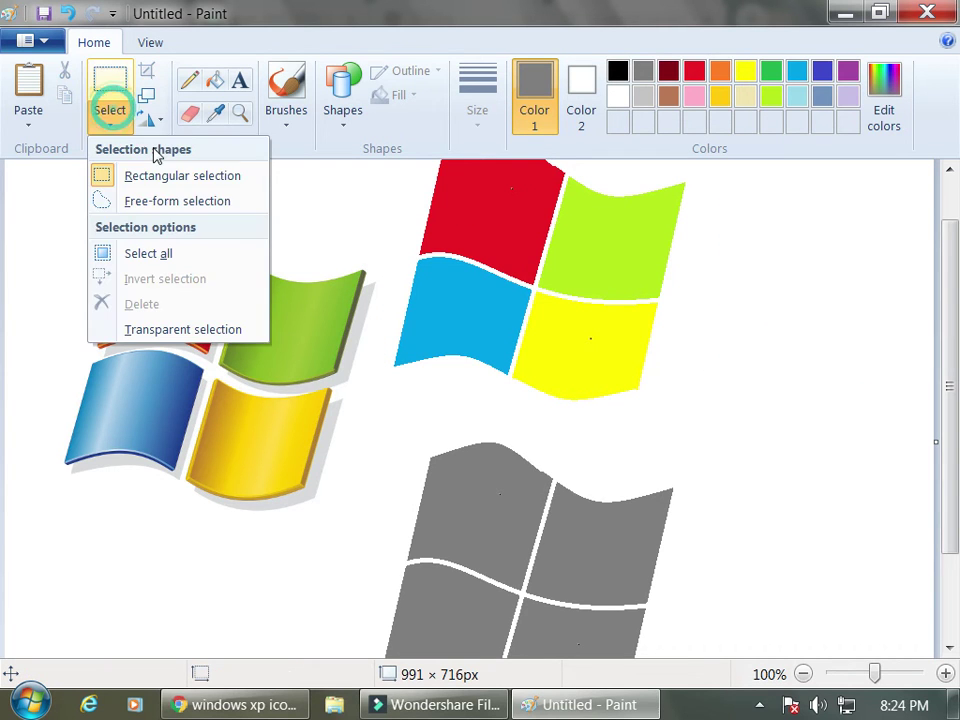
left_click(159, 201)
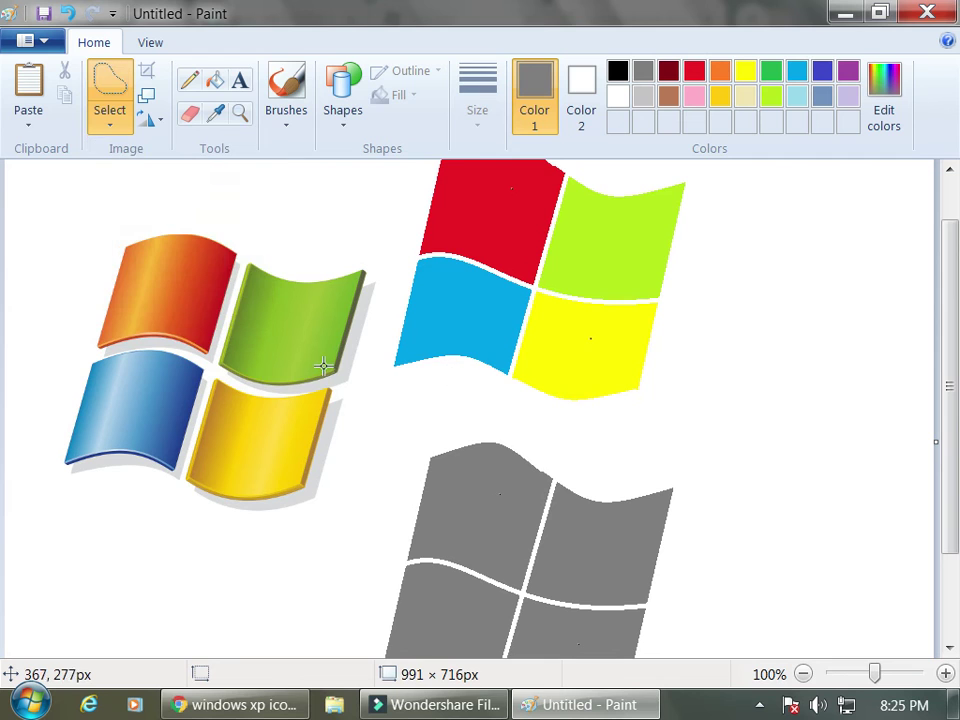
mouse_move(390, 369)
left_mouse_down()
mouse_move(482, 366)
mouse_move(538, 402)
left_mouse_up()
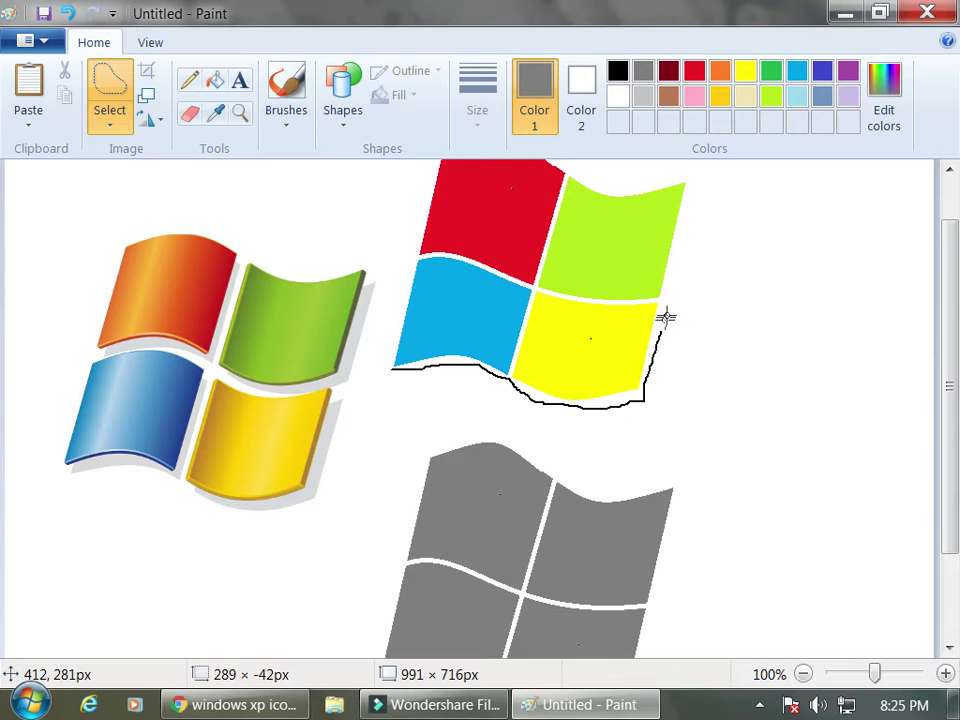
left_click_drag(694, 230, 697, 170)
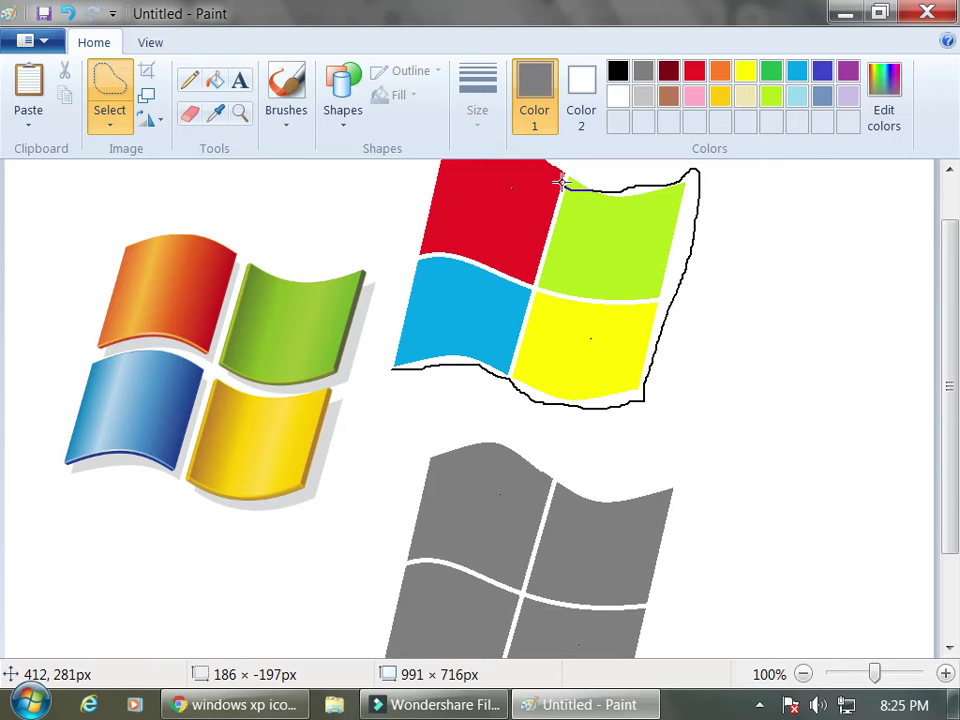
left_click_drag(486, 138, 540, 162)
left_click(864, 426)
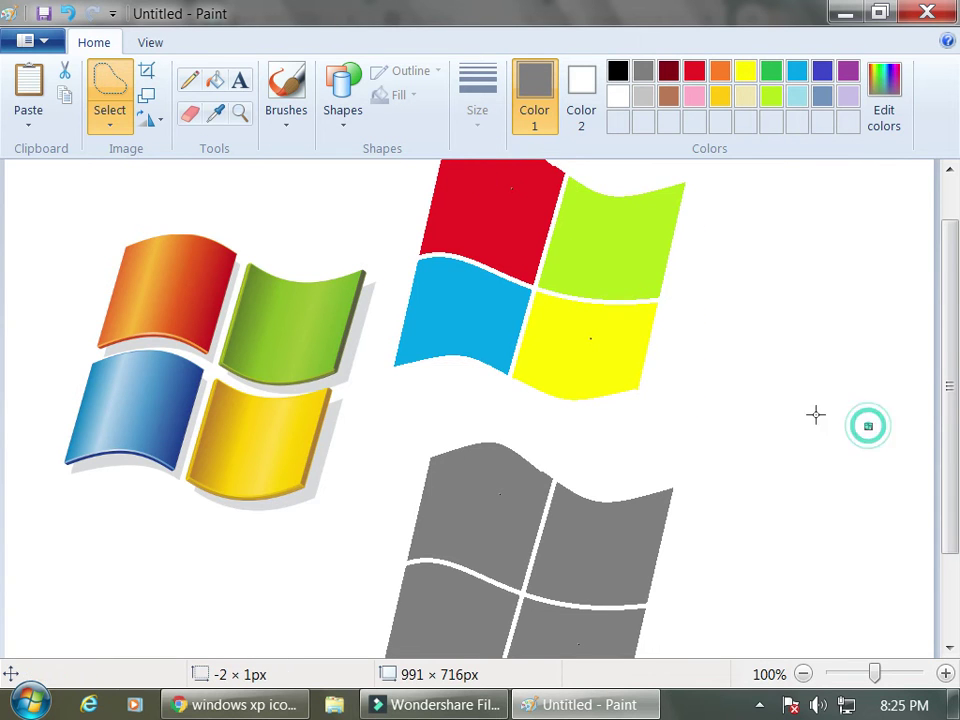
- Trace closely around the whole colored flag with a free-form selection
scroll(671, 456, "up", 1)
left_click_drag(641, 446, 673, 326)
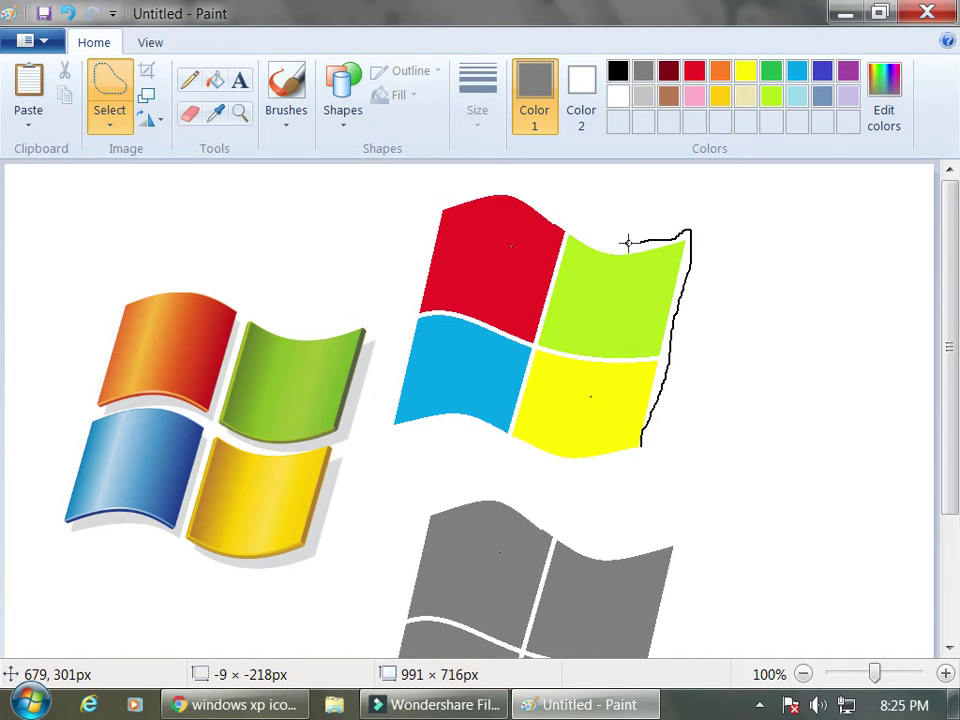
left_click_drag(553, 207, 531, 191)
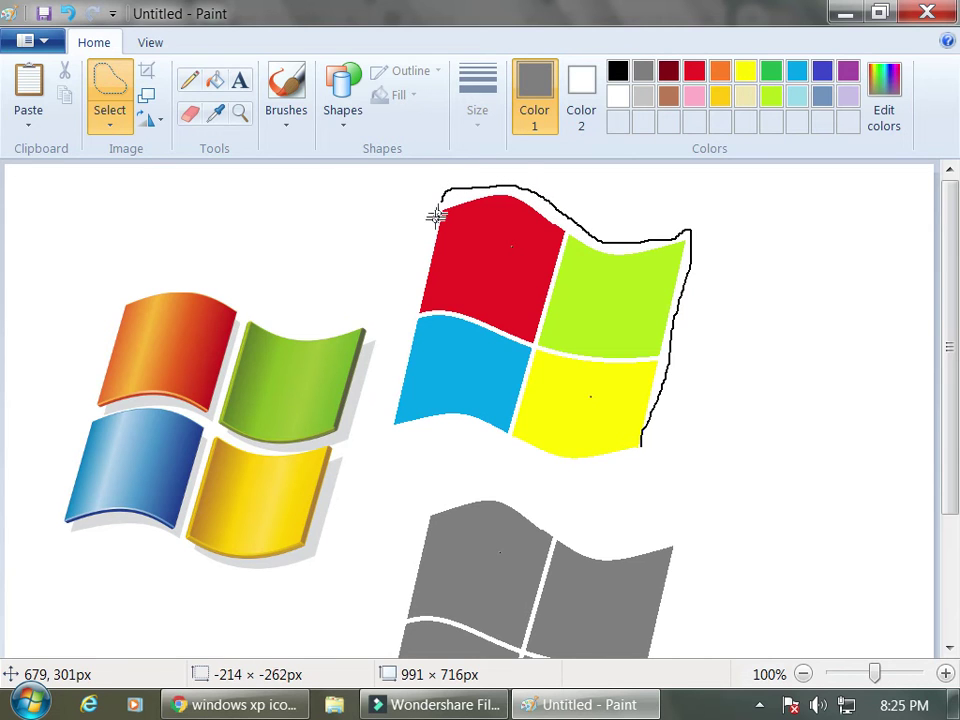
left_click_drag(424, 258, 405, 347)
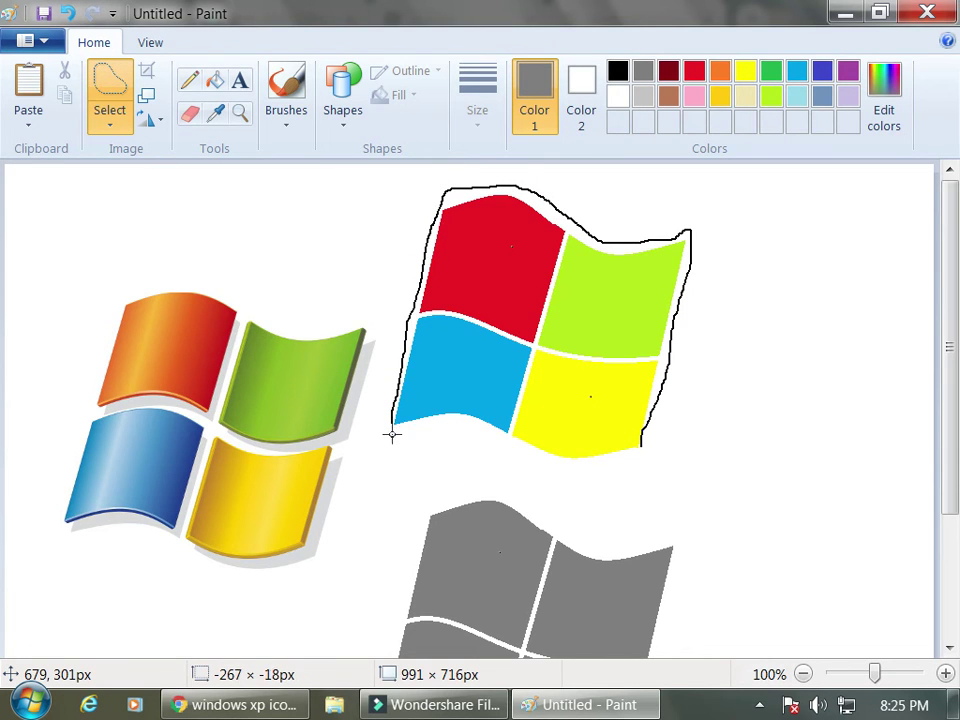
mouse_move(436, 420)
left_mouse_down()
mouse_move(558, 466)
mouse_move(639, 454)
mouse_move(644, 438)
left_mouse_up()
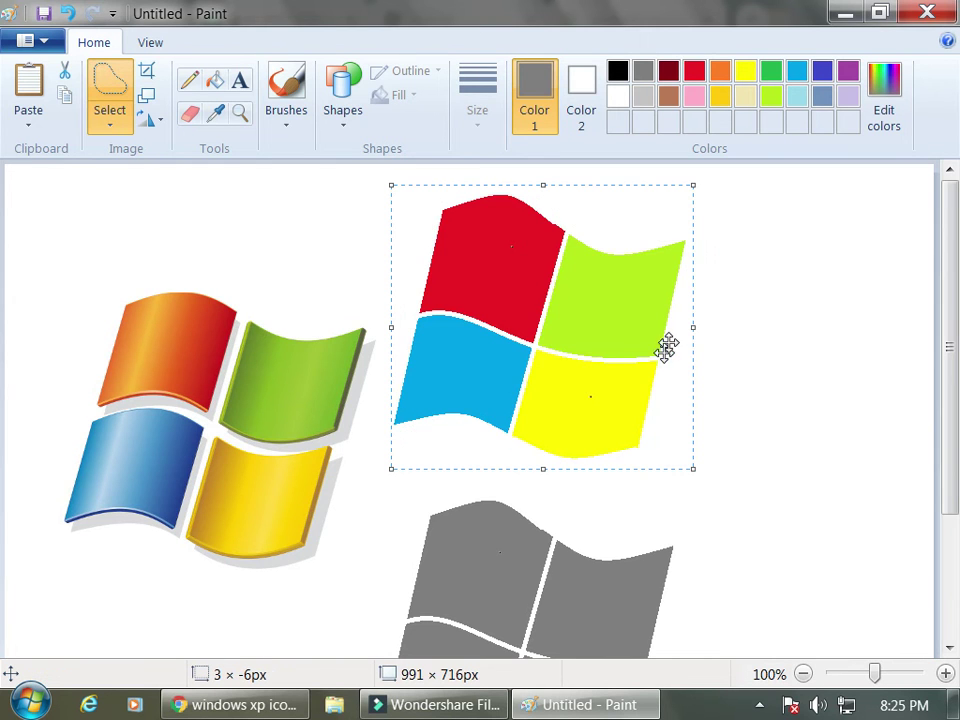
- Move the selected colored flag over the gray duplicate, offset up and left so the gray shows as a shadow, and deselect it
left_click_drag(572, 296, 515, 538)
scroll(634, 407, "down", 4)
left_click_drag(556, 377, 587, 401)
left_click(868, 495)
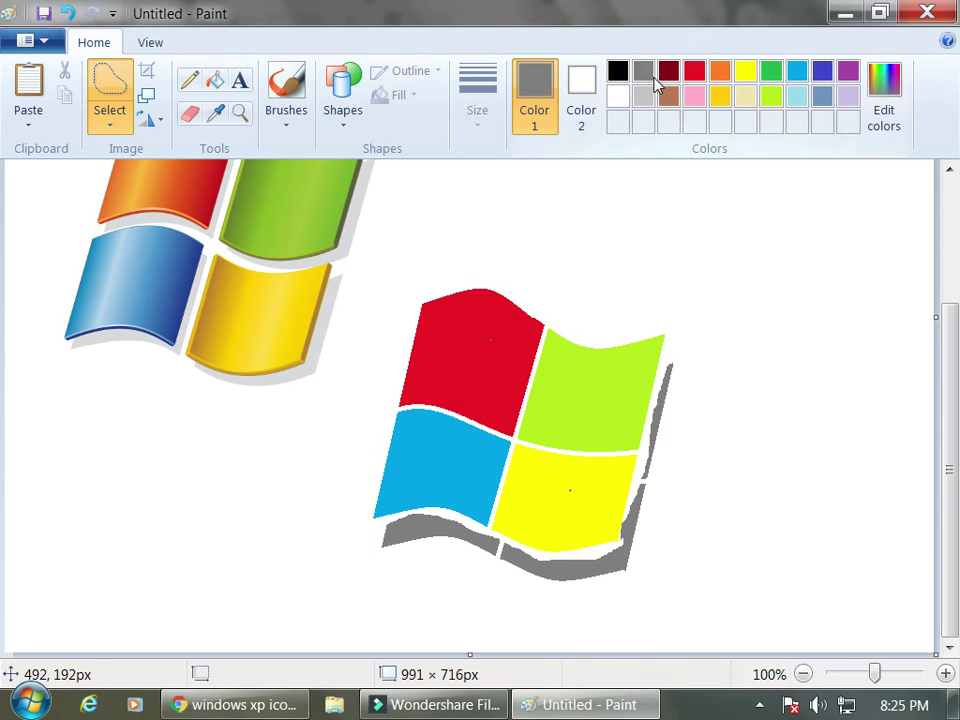
- Draw thin dark gray pencil lines joining the shadow's ends to the flag and bridging the breaks between the shadow pieces
left_click(189, 80)
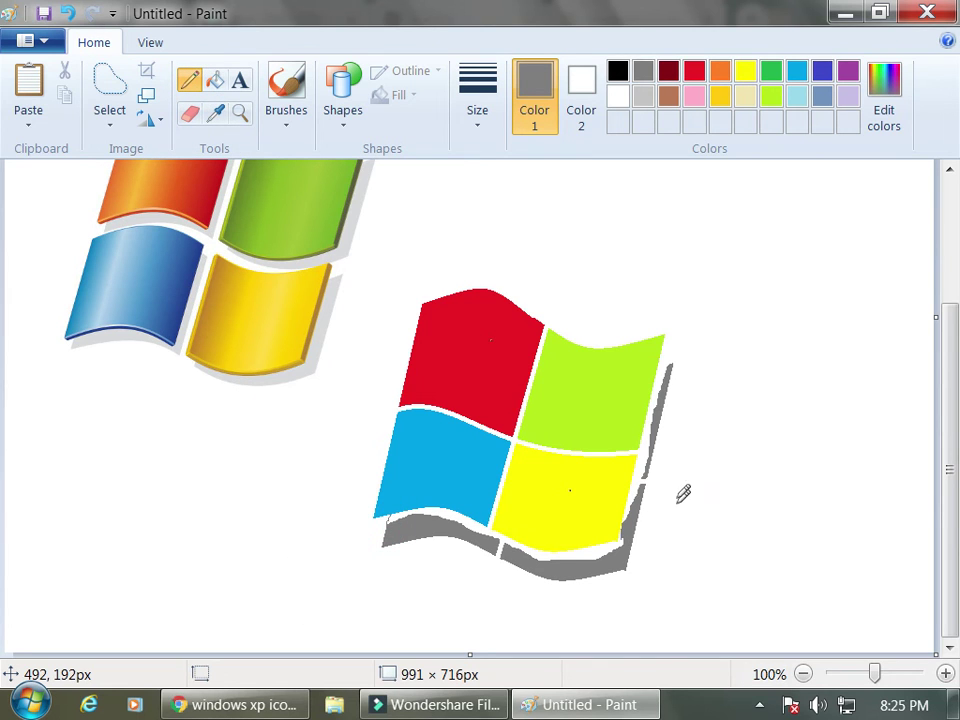
left_click(675, 364)
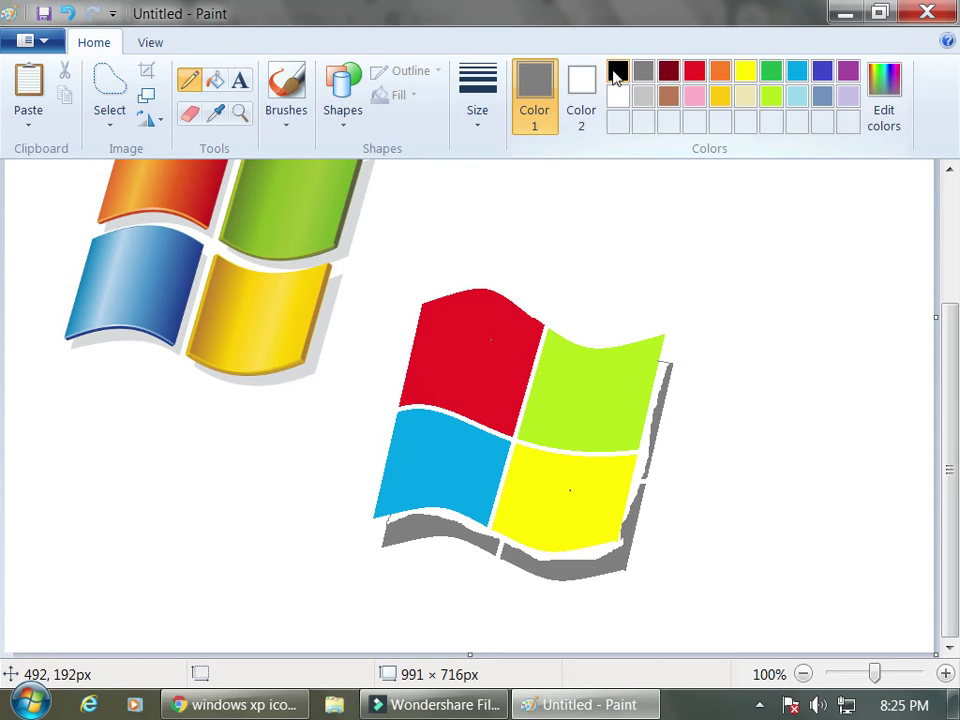
left_click(215, 81)
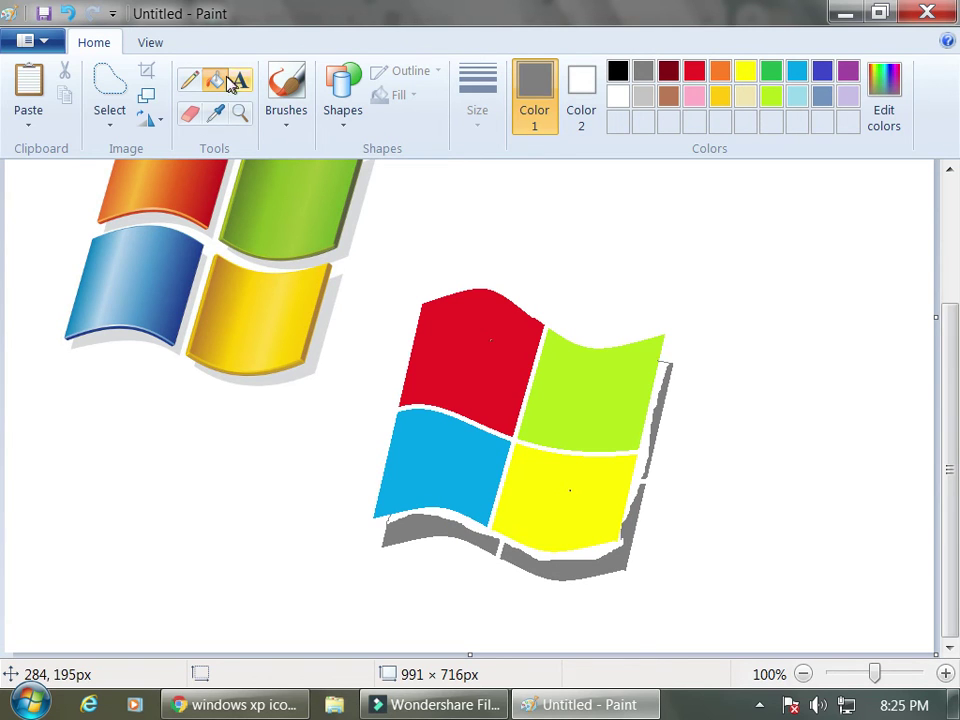
left_click(192, 79)
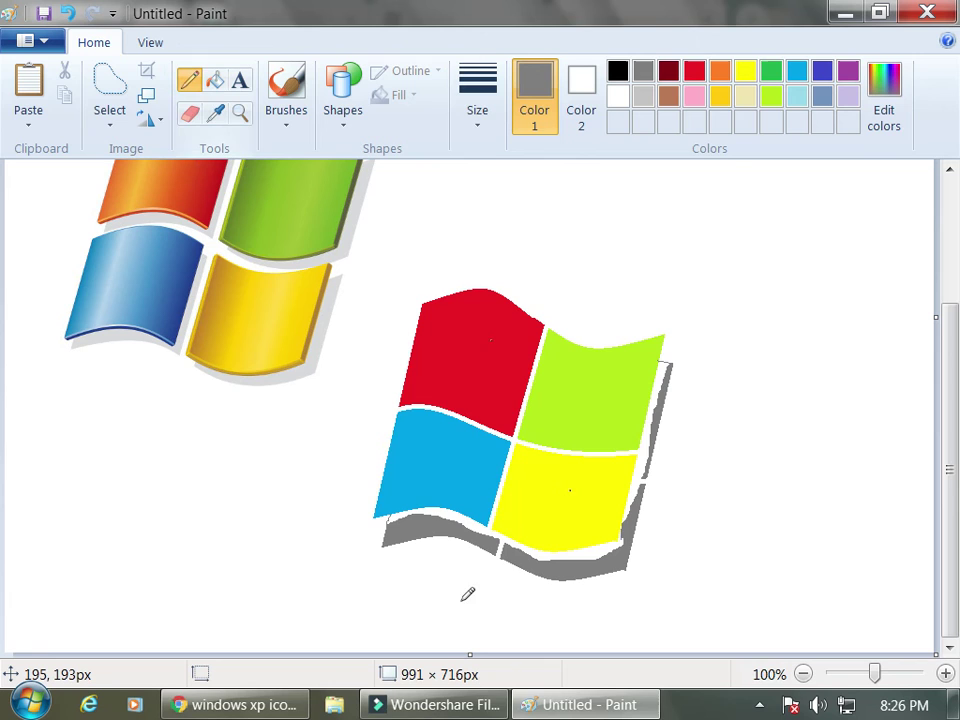
left_click(497, 546)
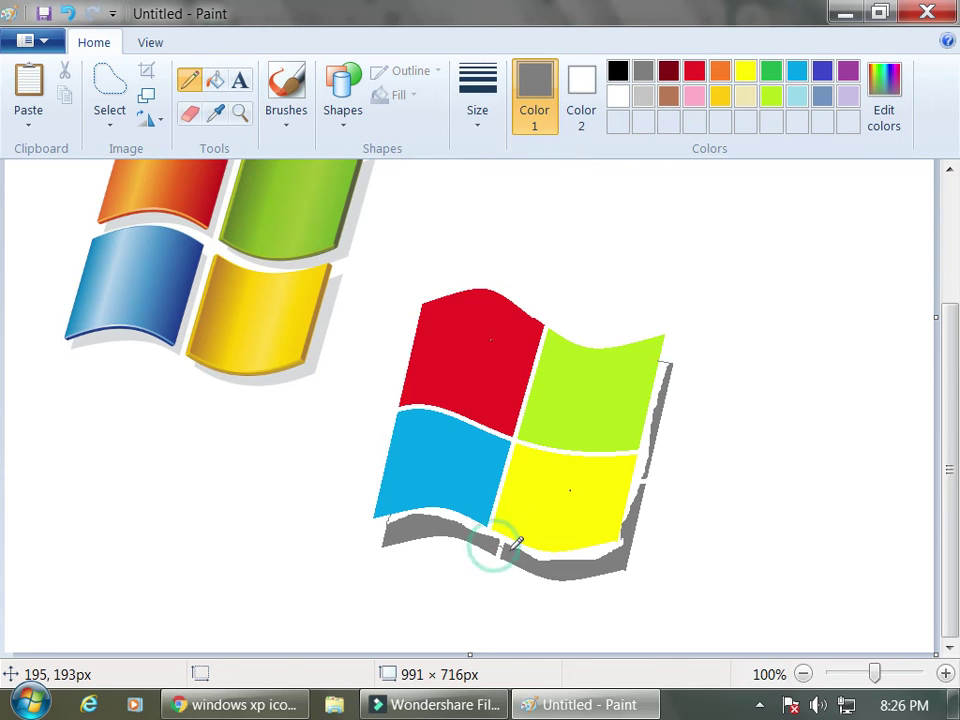
left_click(644, 468)
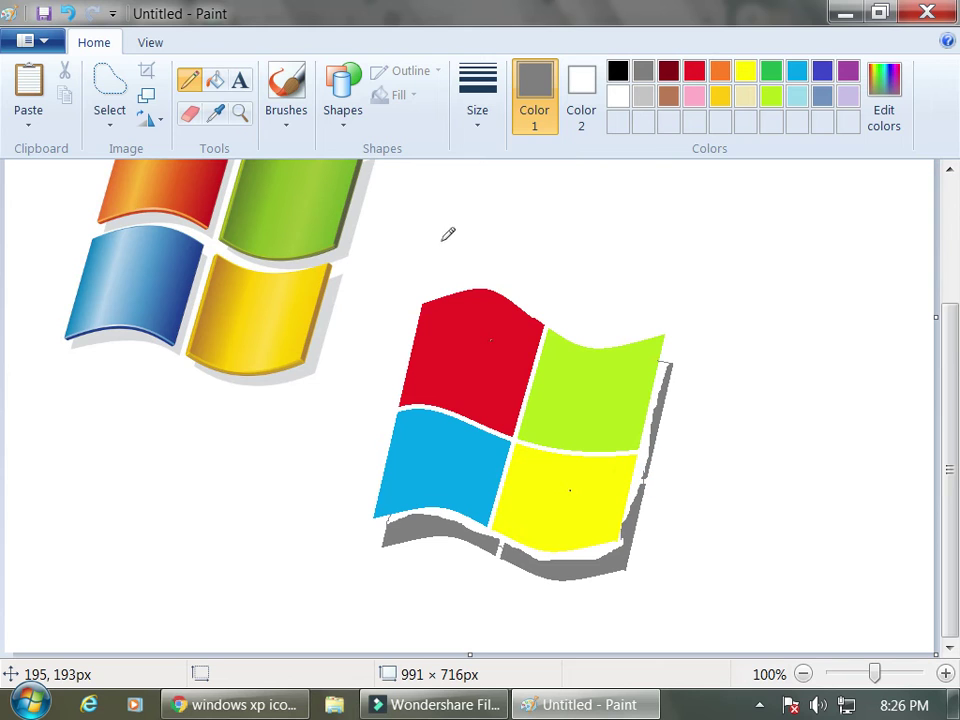
- Try to fill the white gap between the colored flag and its shadow with dark gray, undoing each fill
left_click(215, 80)
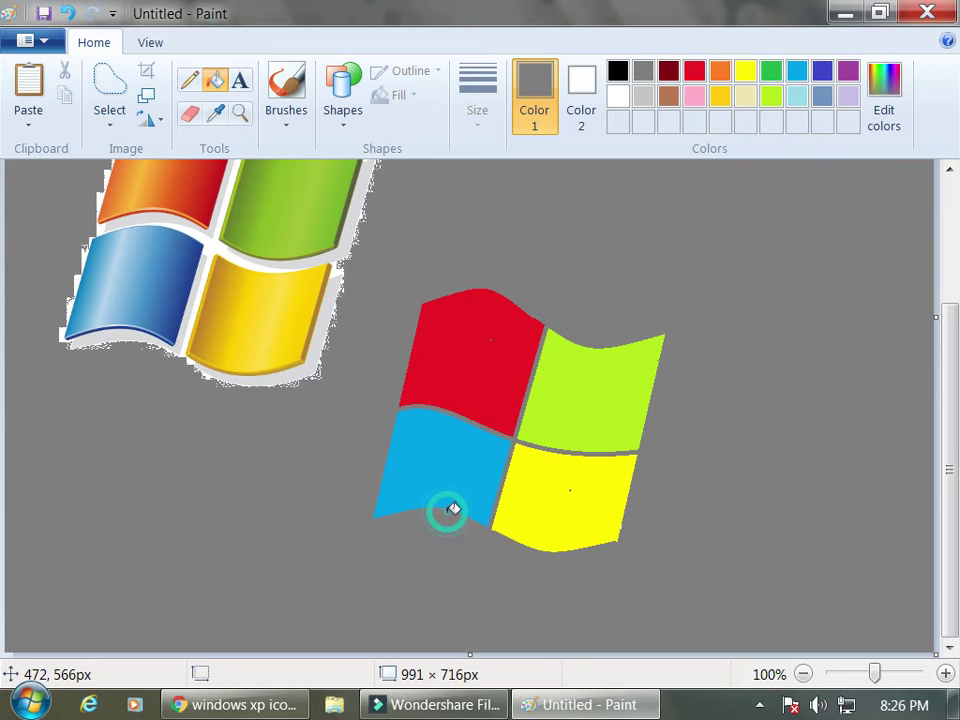
left_click(72, 22)
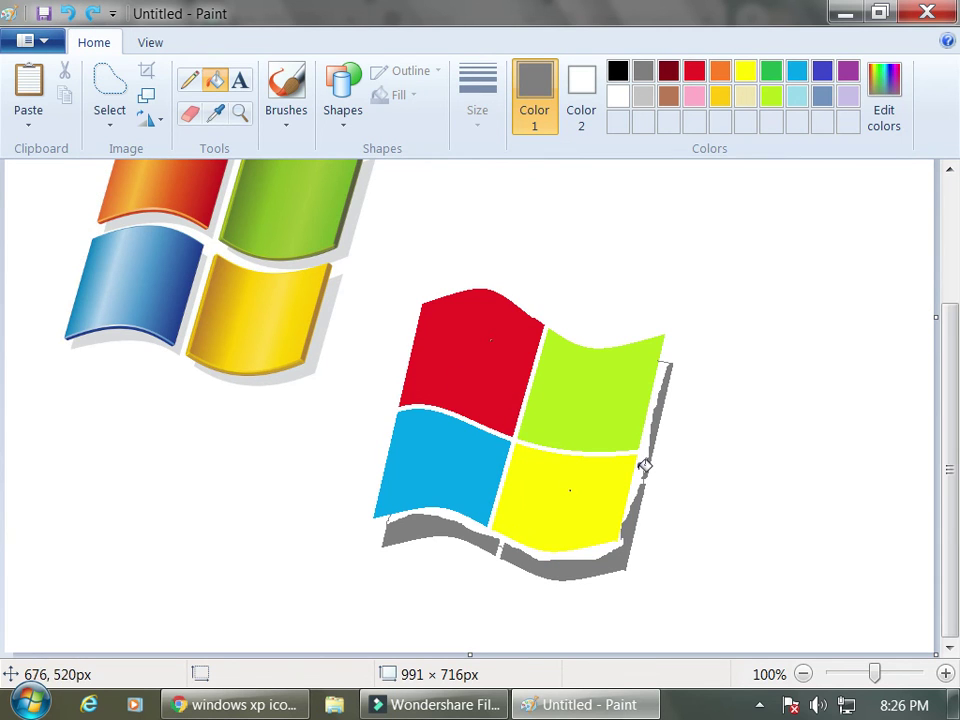
left_click(598, 550)
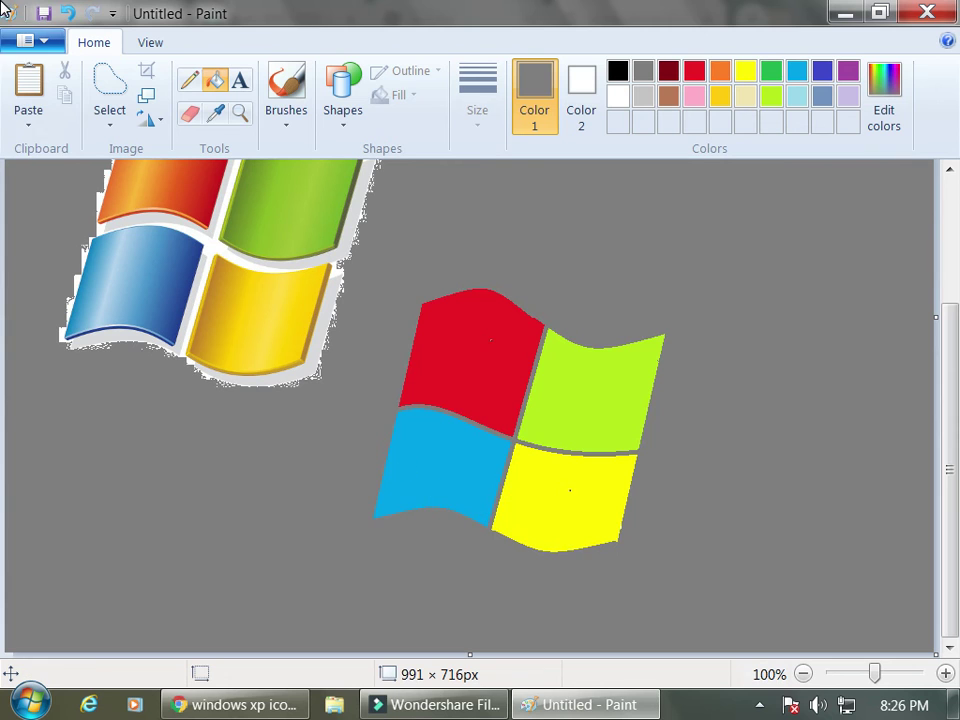
left_click(67, 13)
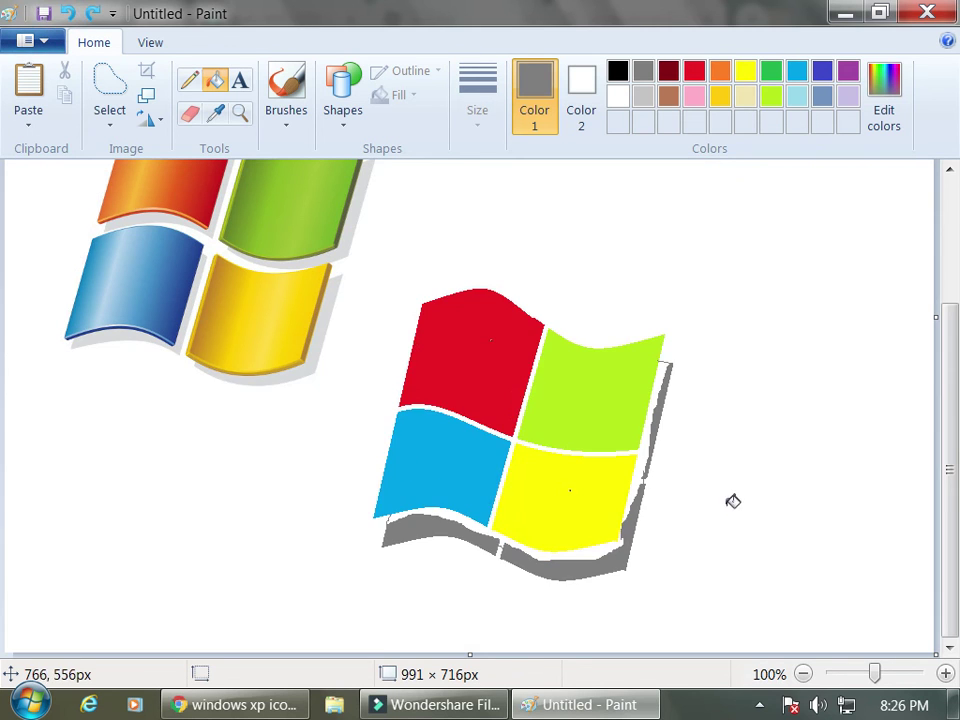
scroll(700, 520, "up", 2)
scroll(634, 564, "down", 2)
left_click(650, 450)
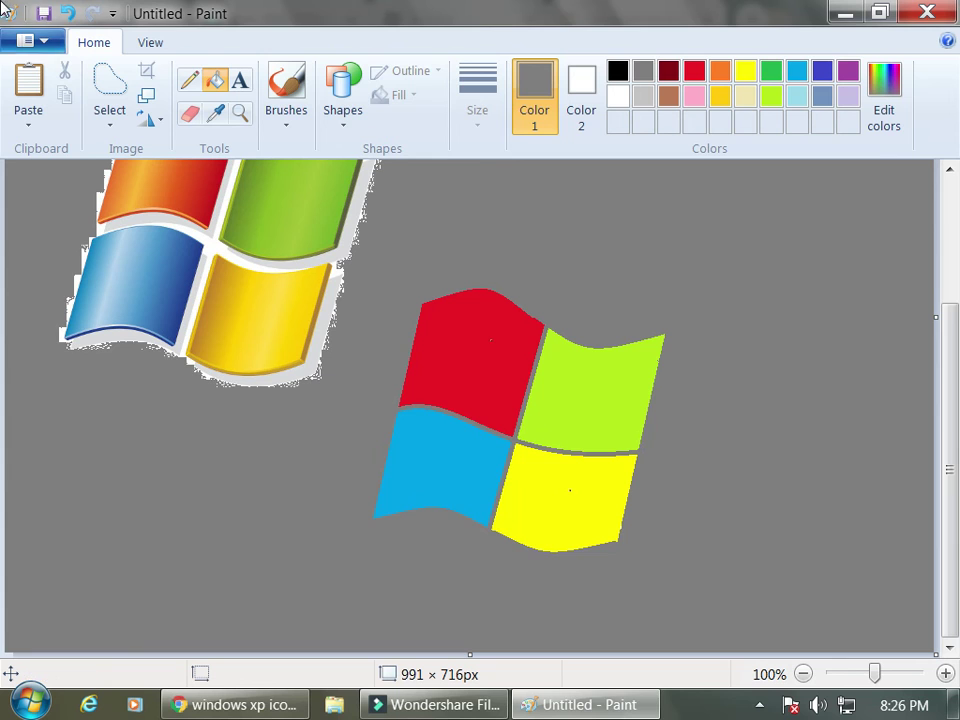
left_click(67, 13)
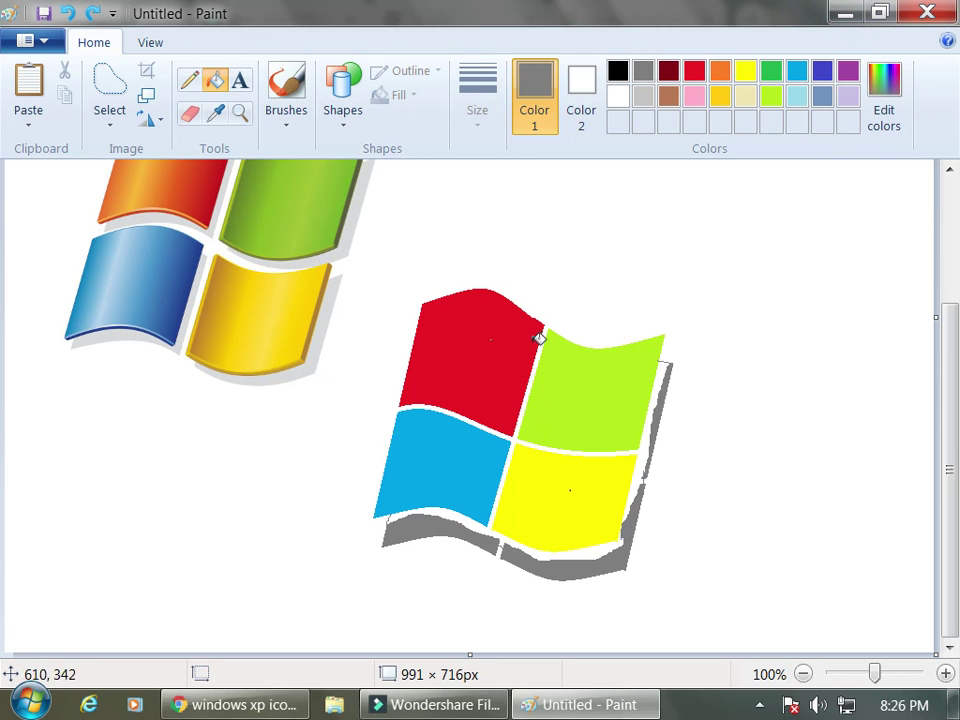
- Add more dark gray pencil strokes across the shadow's breaks below the yellow pane's lower-left corner and beside its upper-right corner
left_click(193, 85)
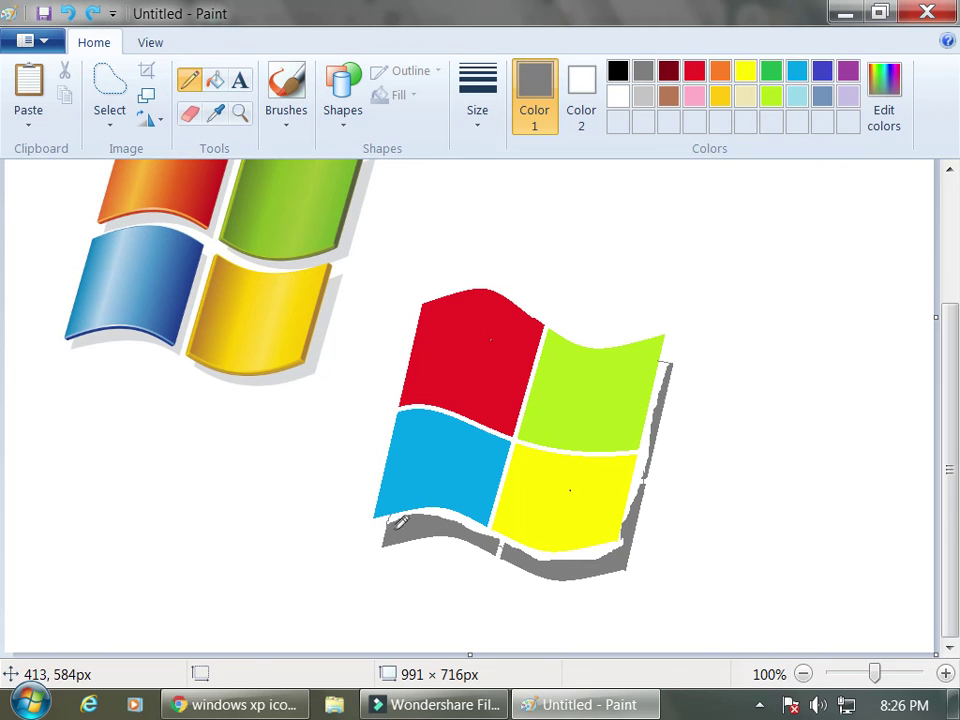
mouse_move(505, 541)
left_mouse_down()
mouse_move(499, 553)
mouse_move(513, 560)
left_mouse_up()
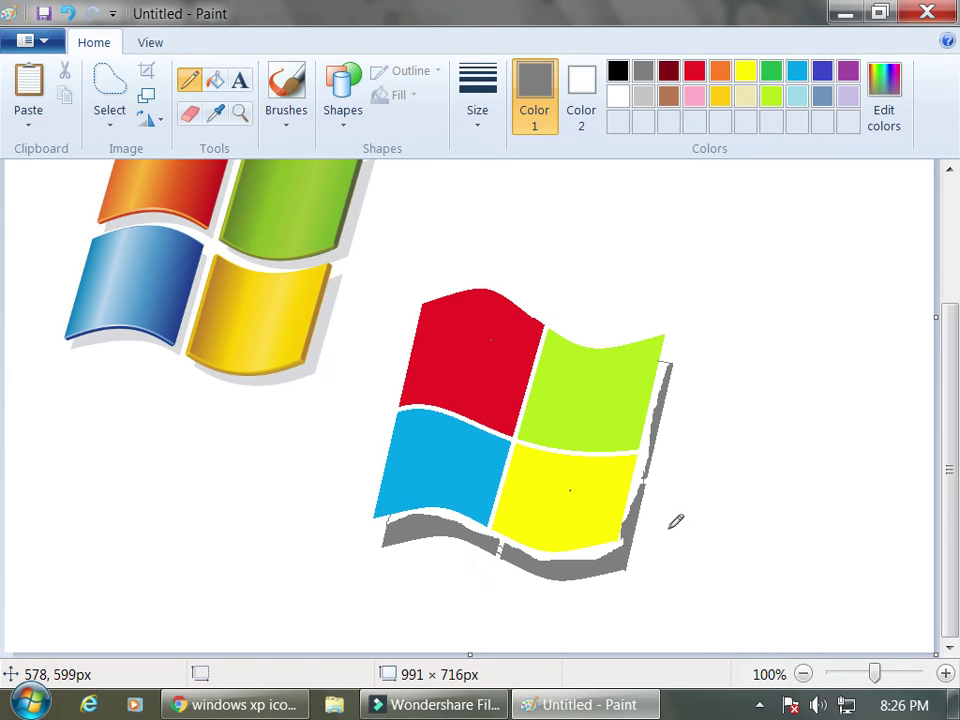
mouse_move(646, 487)
left_mouse_down()
mouse_move(652, 453)
mouse_move(646, 463)
left_mouse_up()
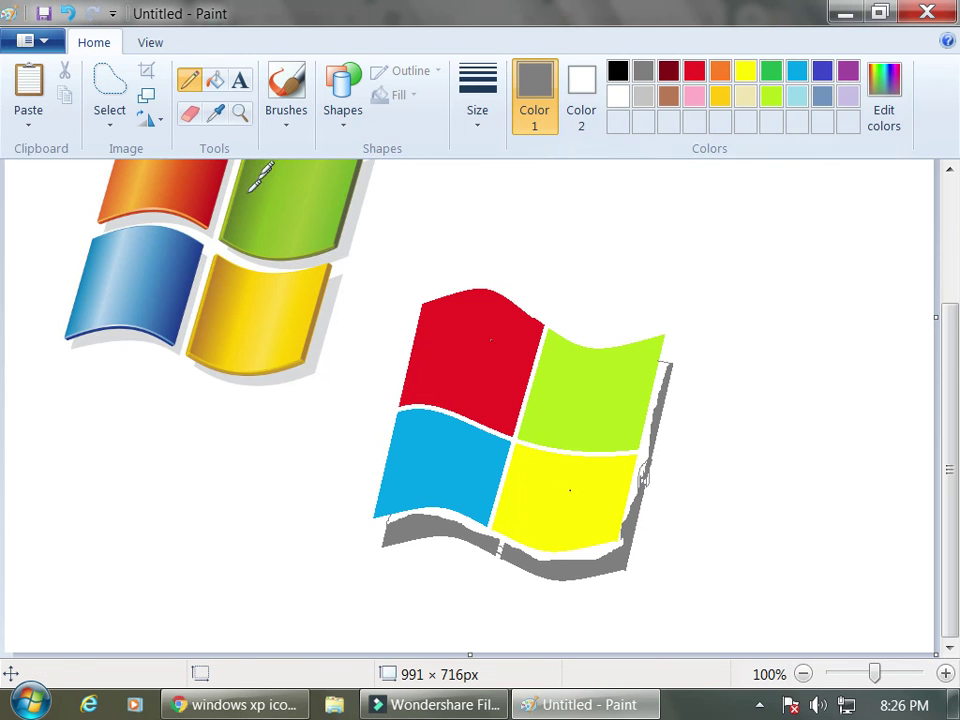
- Fill the canvas's white background and the flag's red pane with dark gray
left_click(214, 84)
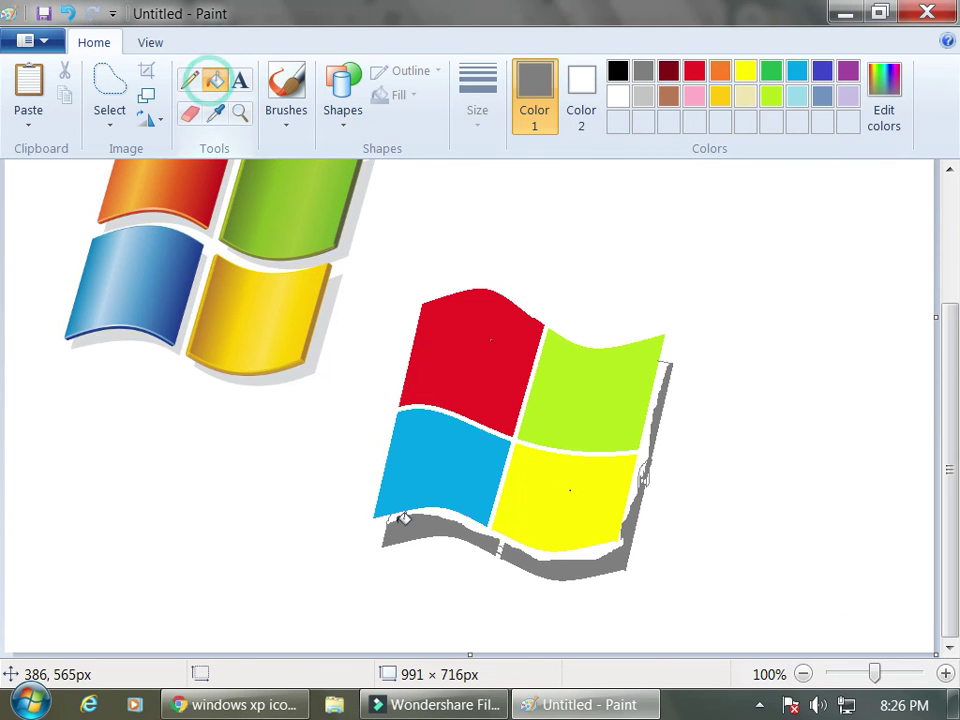
left_click(491, 527)
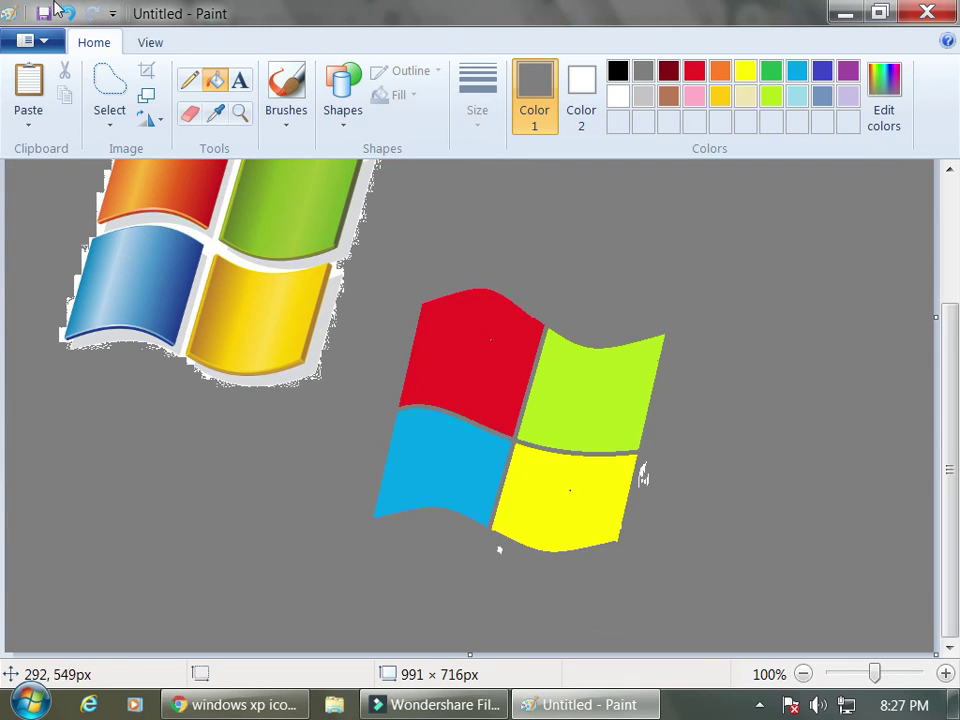
left_click(66, 13)
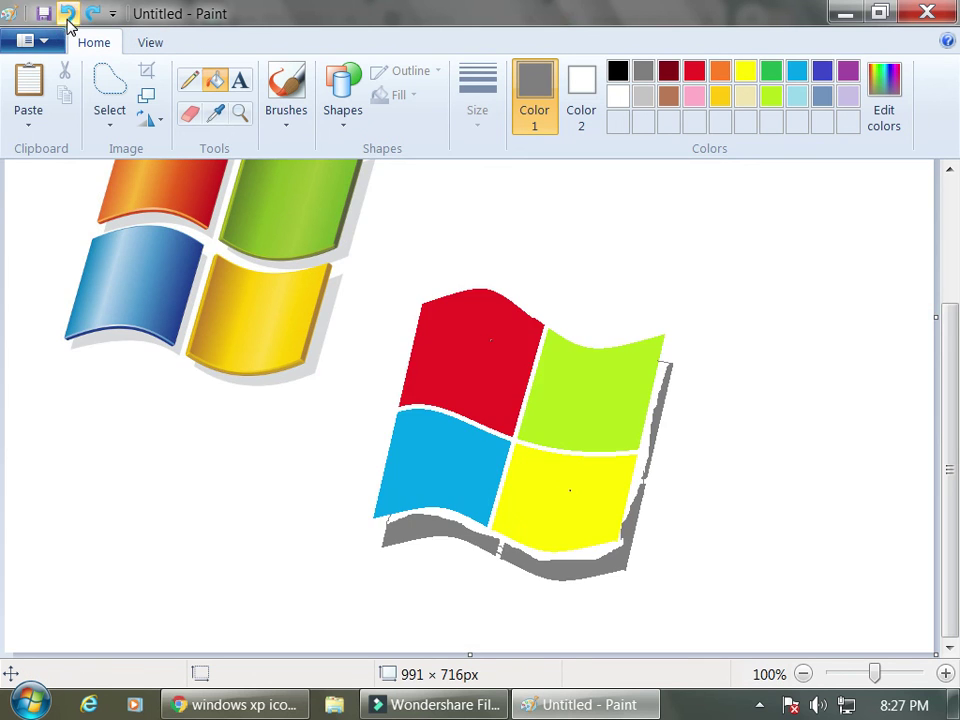
left_click(885, 446)
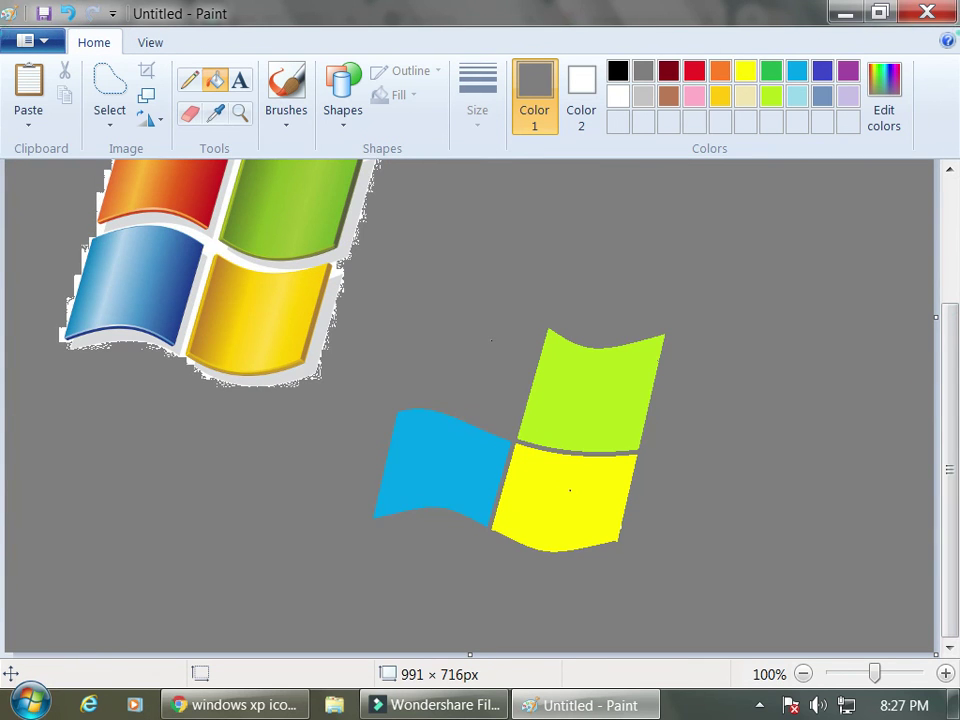
- Try to close the drawing and choose to save its changes
left_click(927, 12)
key("super")
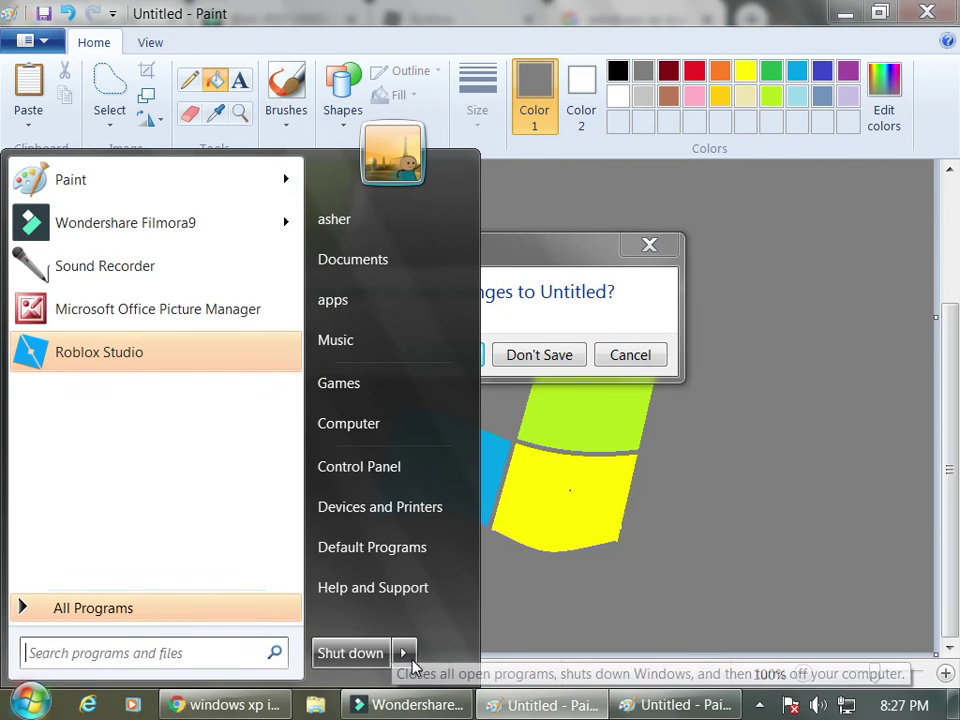
left_click(210, 137)
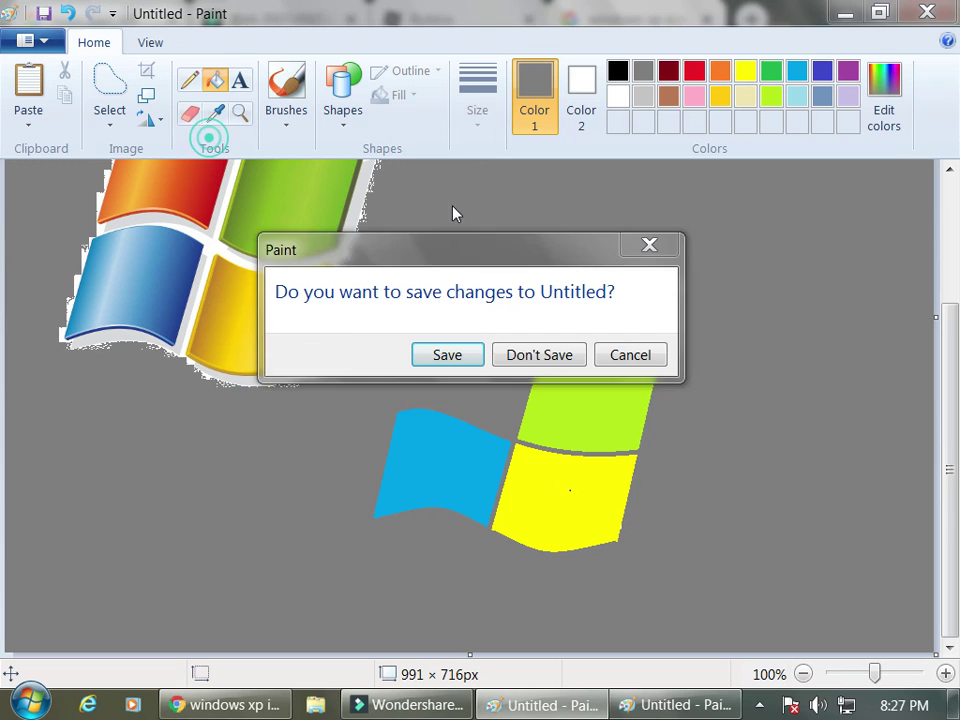
left_click(456, 357)
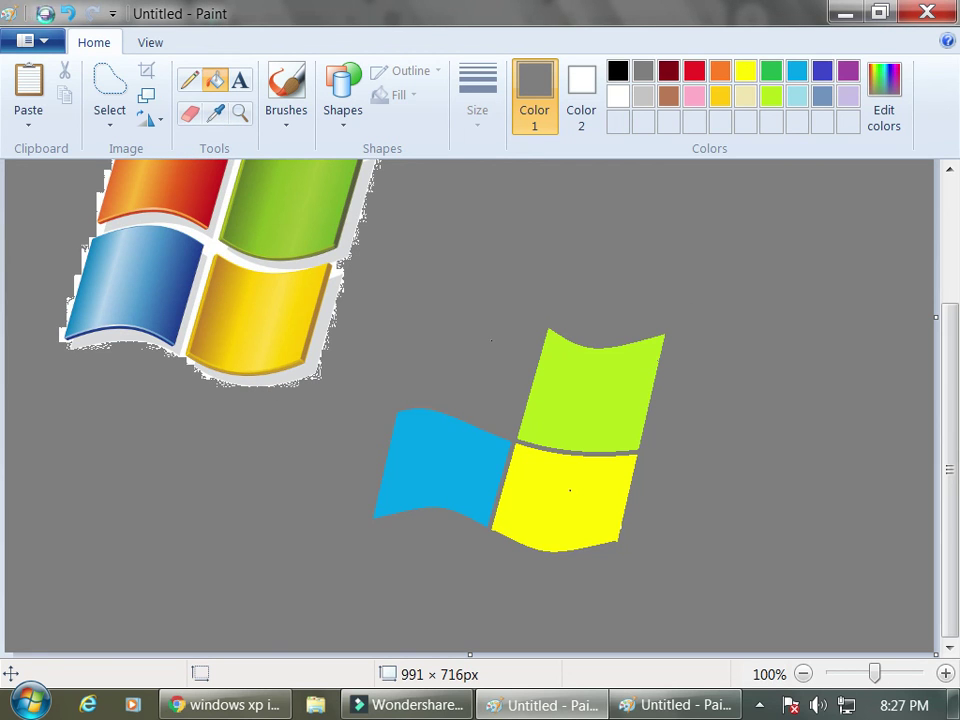
- Start saving the drawing and replace the default file name with "mo"
left_click(43, 13)
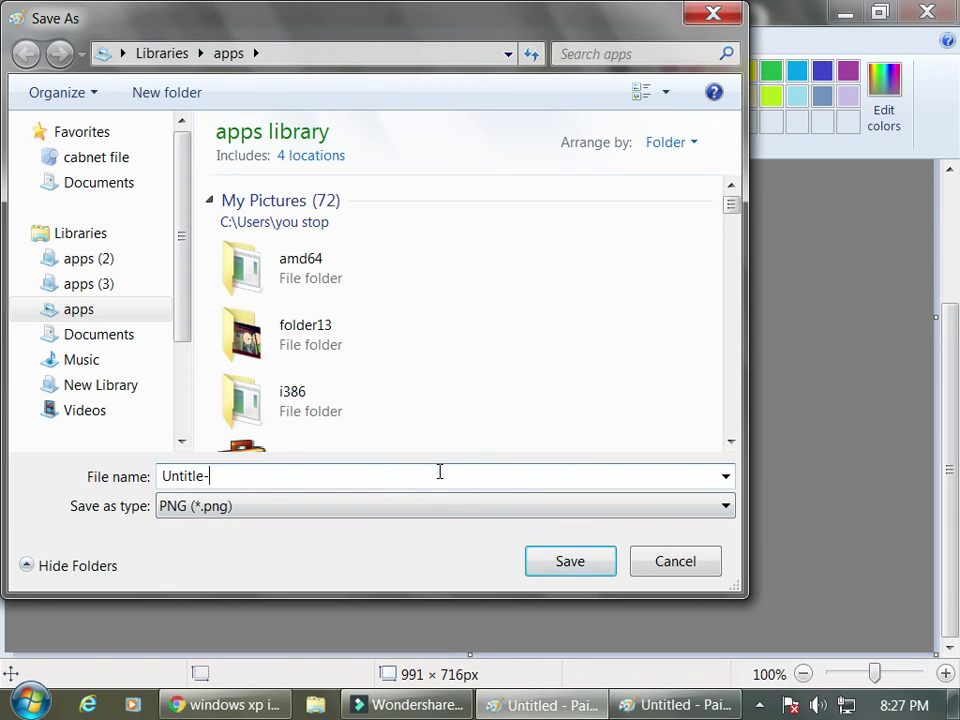
key("BackSpace")
key("BackSpace")
key("BackSpace")
key("BackSpace")
key("BackSpace")
key("BackSpace")
key("BackSpace")
type("mo")
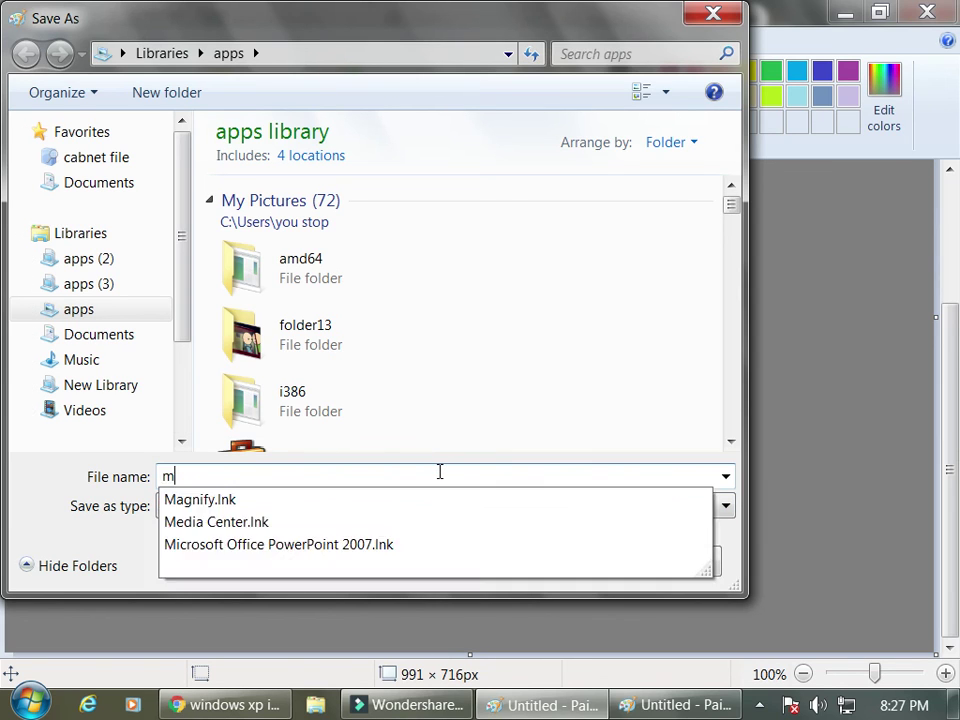